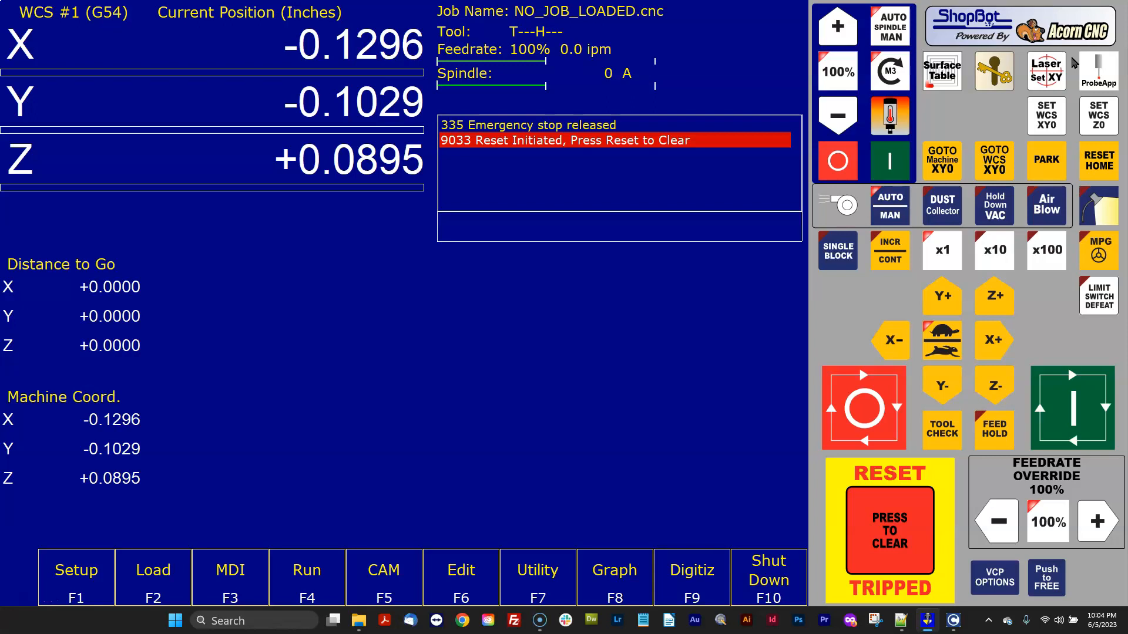
# Clear the control reset and open the Setup screen to check the installed CNC12 version.
pyautogui.click(891, 517)
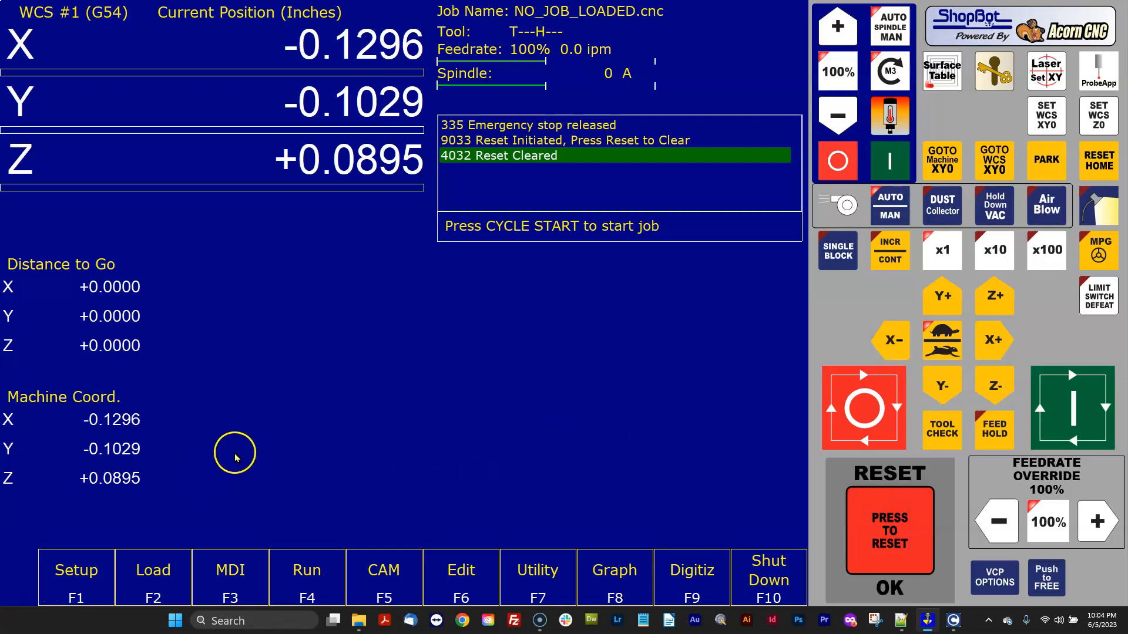
pyautogui.click(76, 570)
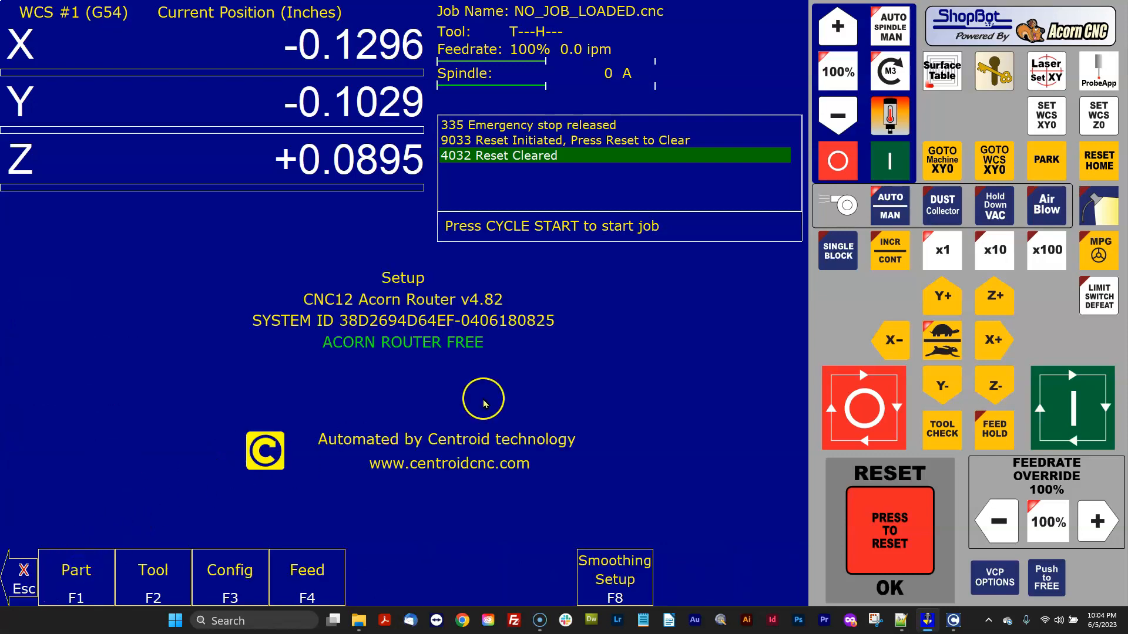
pyautogui.click(27, 573)
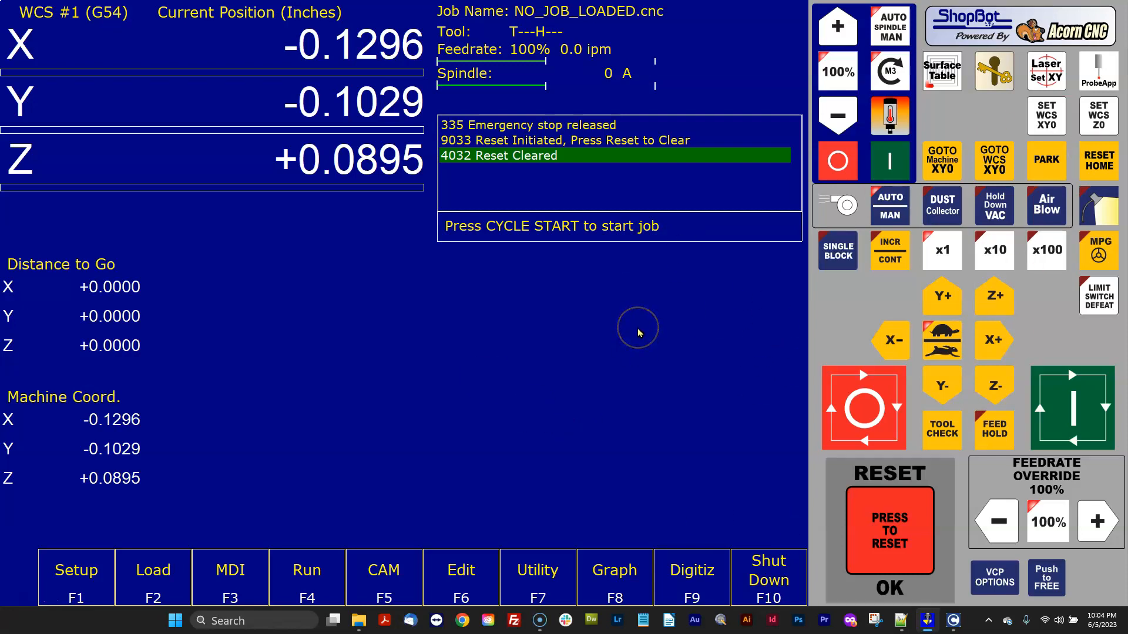
pyautogui.click(94, 576)
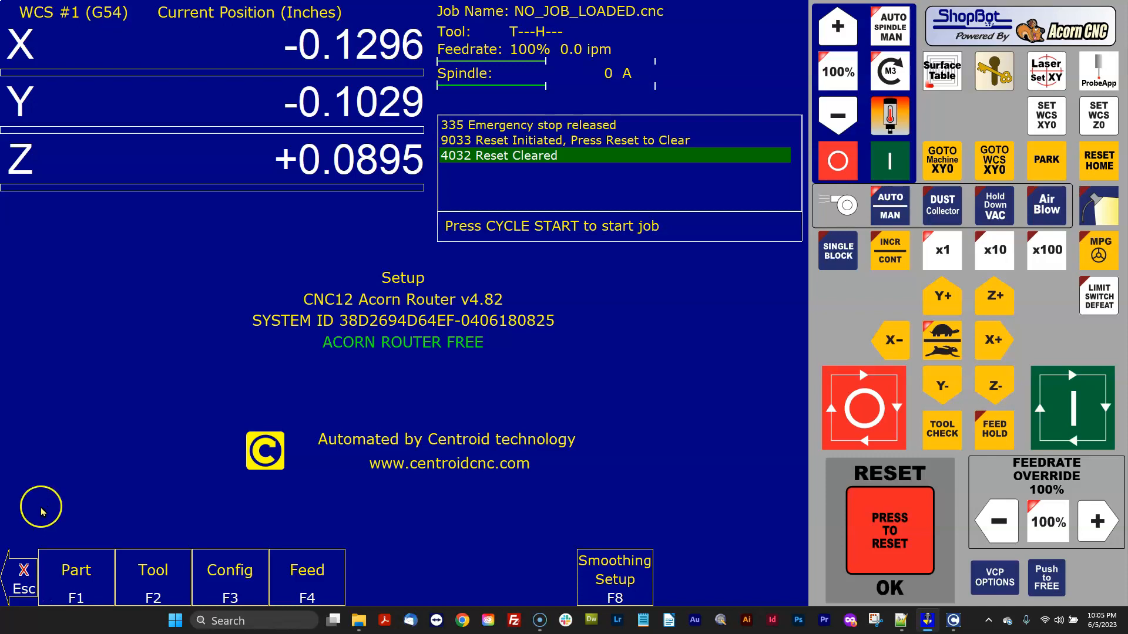
pyautogui.click(21, 570)
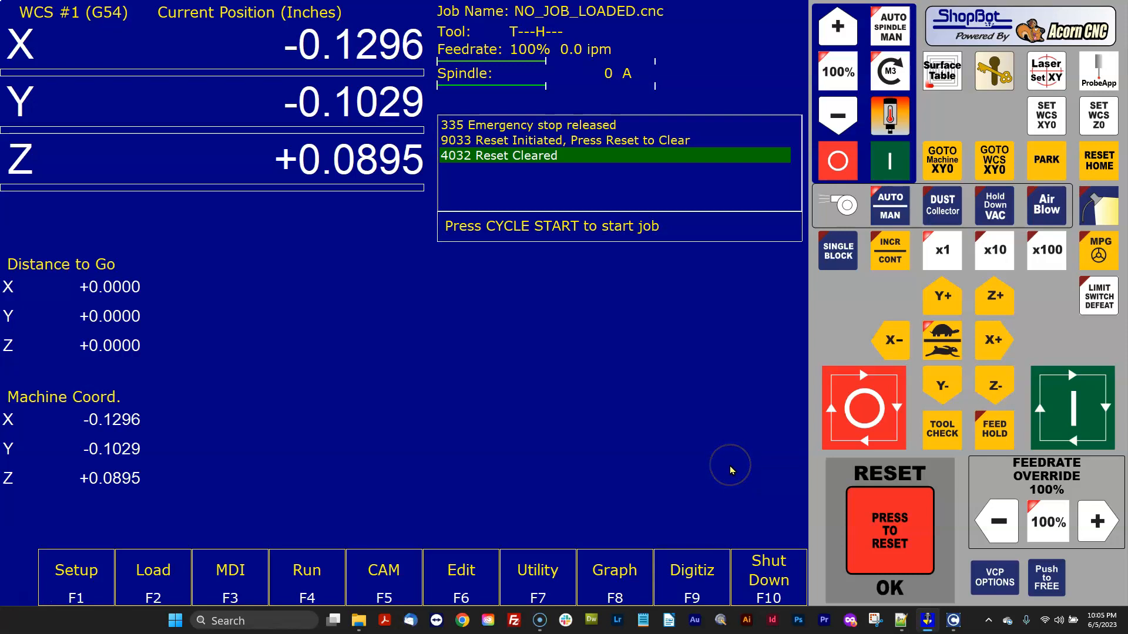
# Open the Acorn configuration wizard from the utility functions.
pyautogui.click(540, 565)
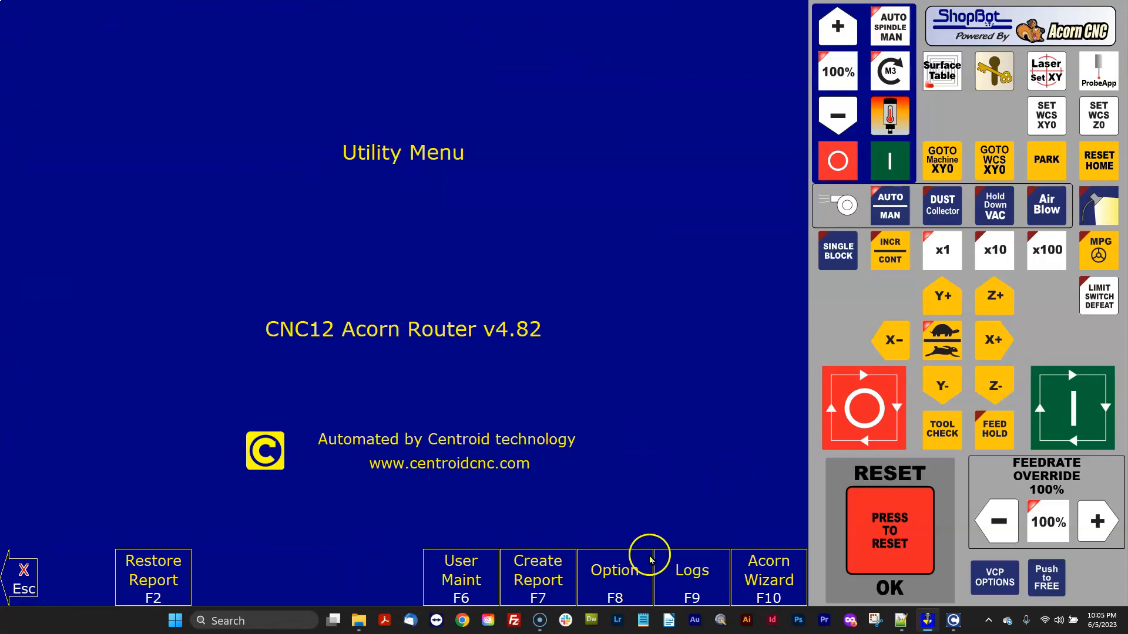
pyautogui.click(21, 569)
pyautogui.click(526, 576)
pyautogui.click(781, 570)
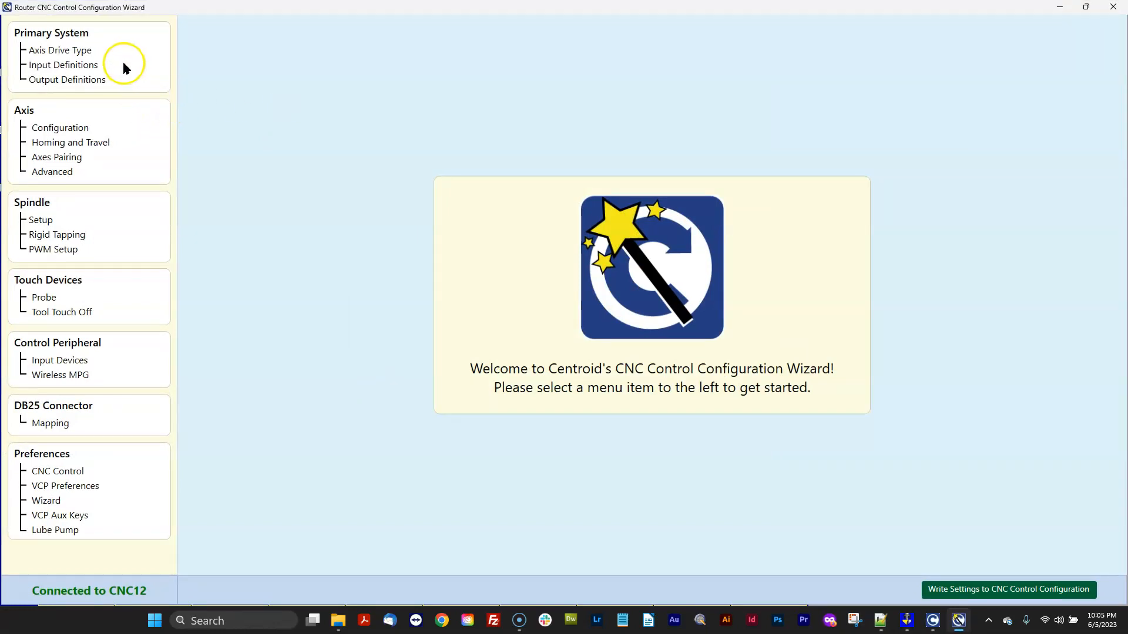
# Review the wizard pages for drive type, input and output definitions, axis and spindle settings.
pyautogui.click(84, 51)
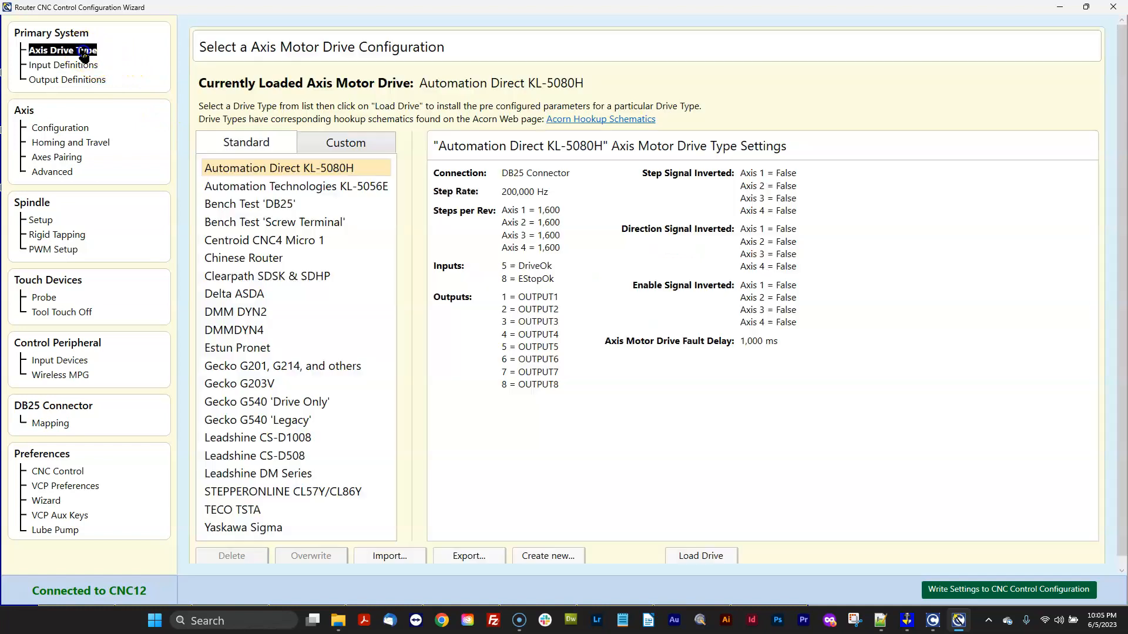
pyautogui.click(84, 65)
pyautogui.click(78, 79)
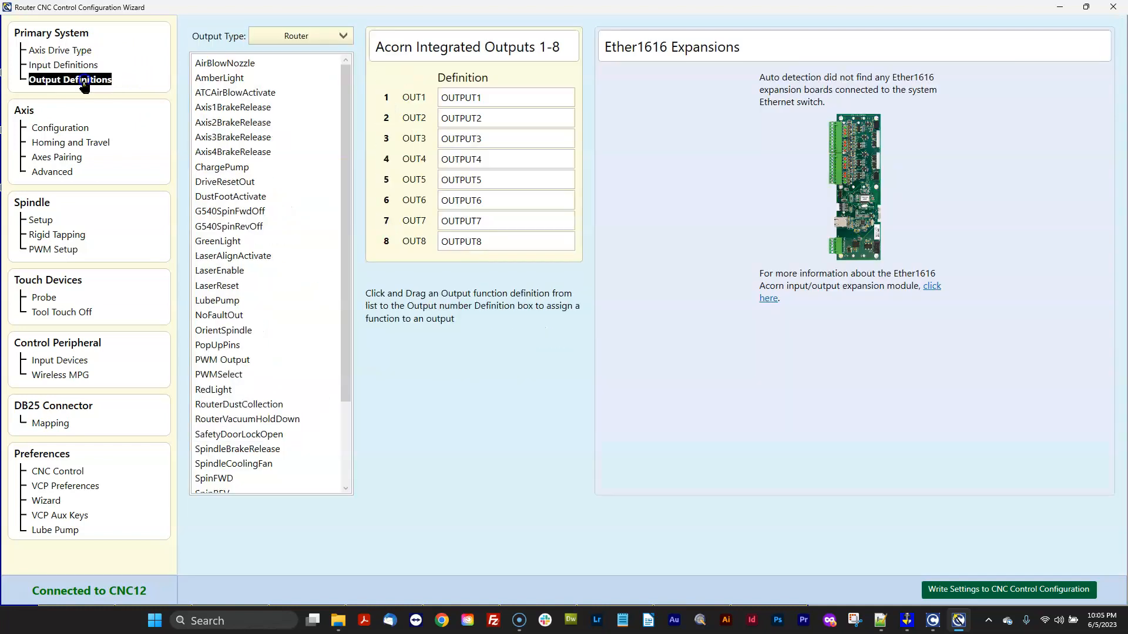
pyautogui.click(74, 129)
pyautogui.click(69, 143)
pyautogui.click(62, 158)
pyautogui.click(54, 171)
pyautogui.click(42, 219)
pyautogui.click(62, 235)
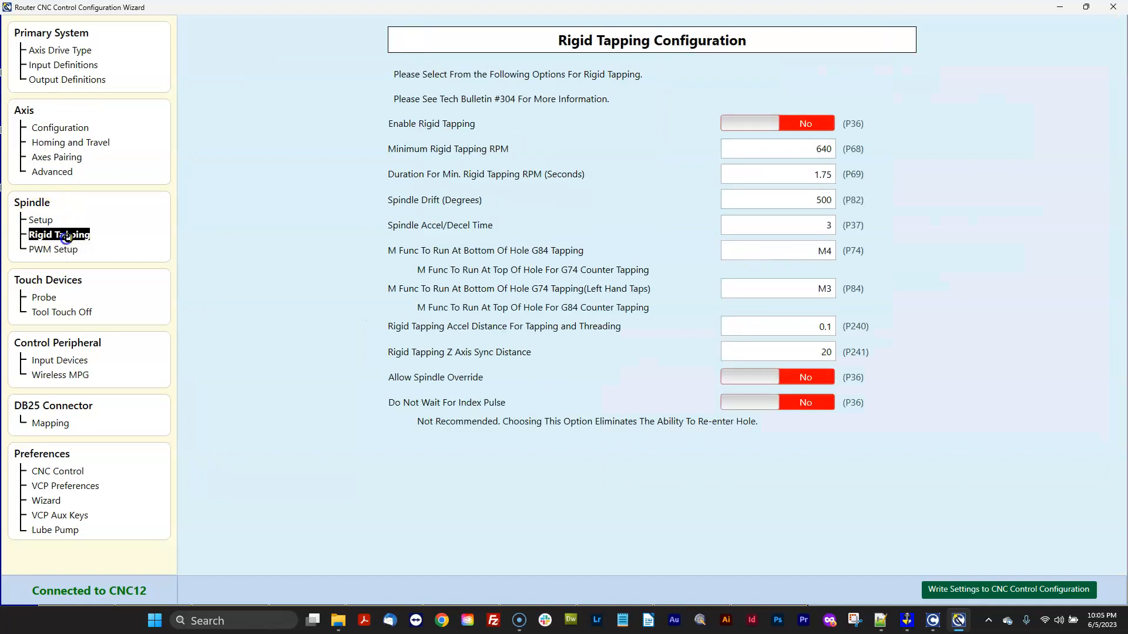
pyautogui.click(76, 129)
pyautogui.click(86, 67)
pyautogui.click(70, 51)
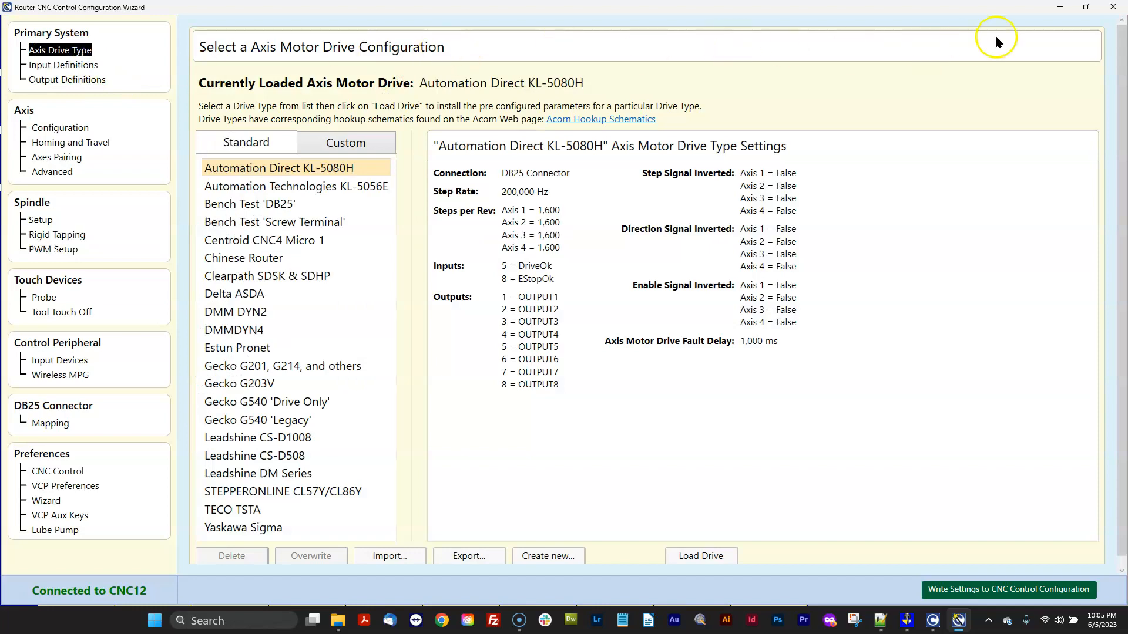
# Close the configuration wizard and shut down CNC12.
pyautogui.click(1113, 7)
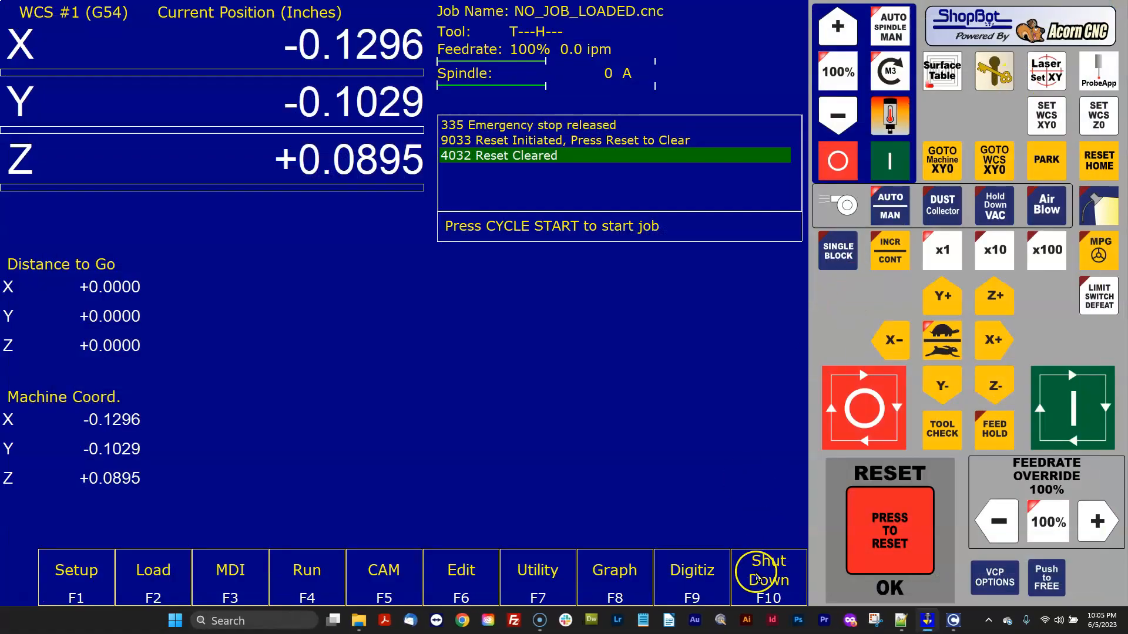
pyautogui.click(757, 578)
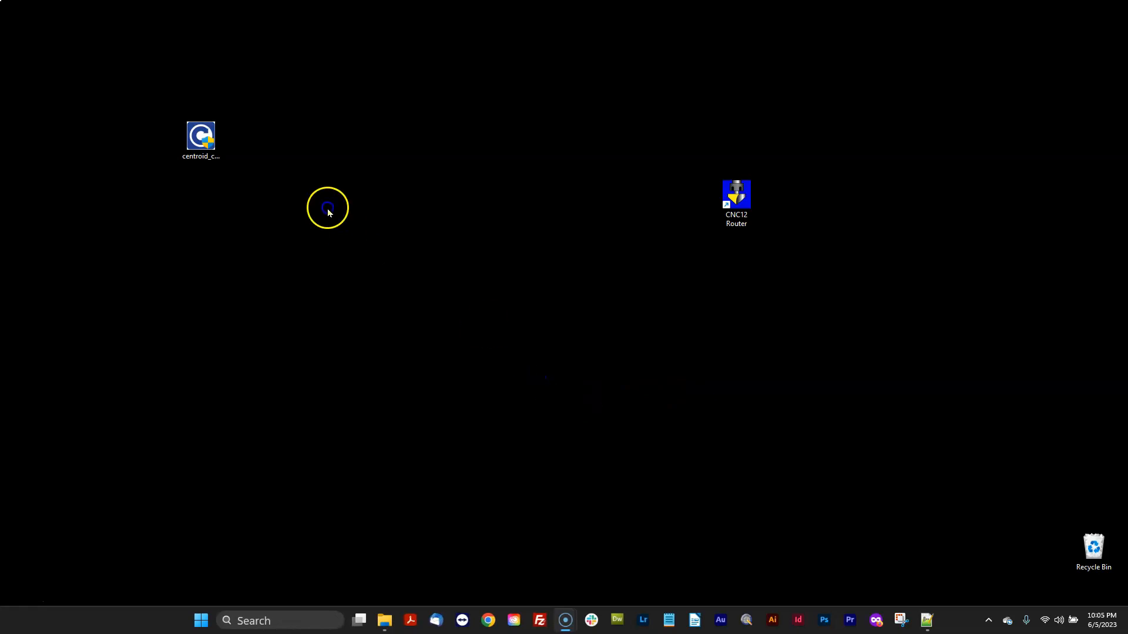
# Launch the CNC12 v5.02 installer from the desktop and choose the Acorn control board model.
pyautogui.click(210, 138)
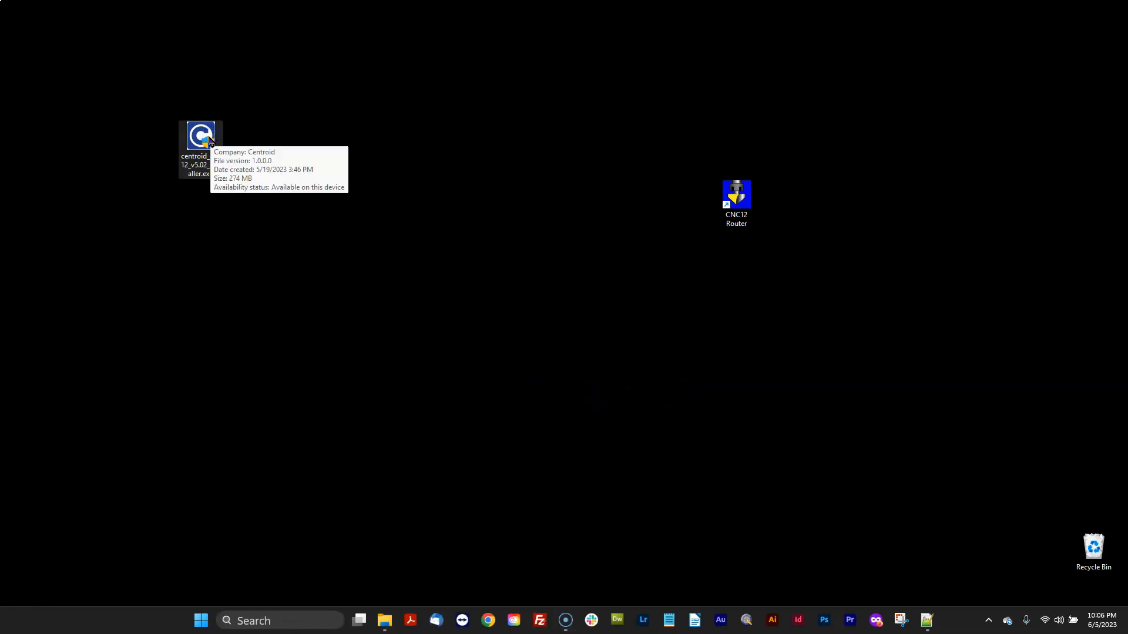
pyautogui.doubleClick(209, 139)
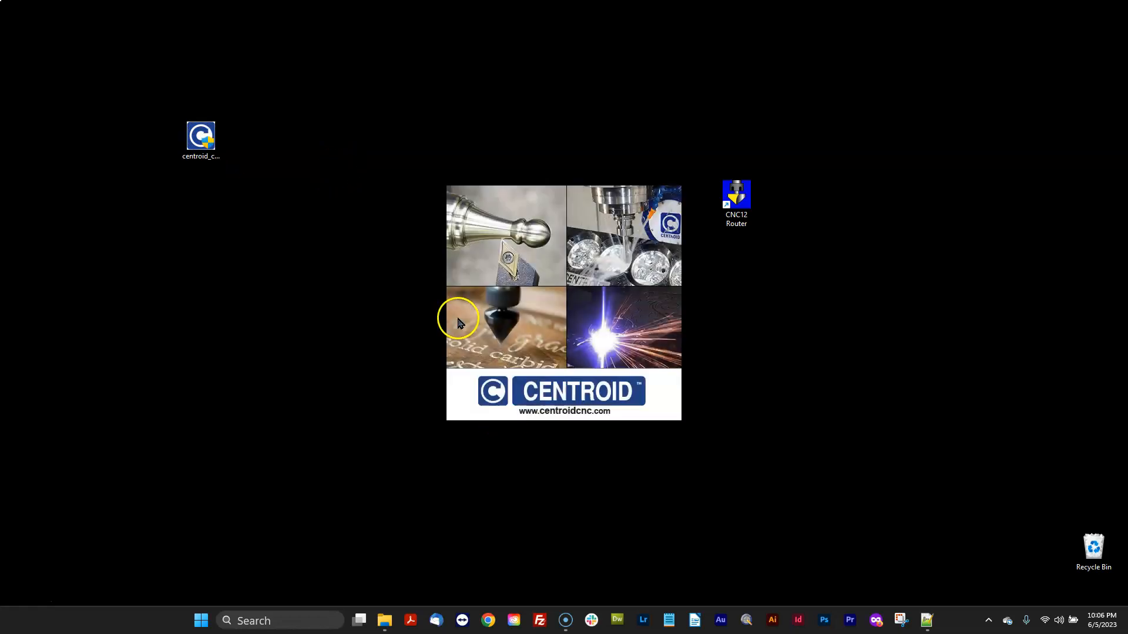
pyautogui.click(634, 403)
pyautogui.click(627, 403)
pyautogui.click(443, 325)
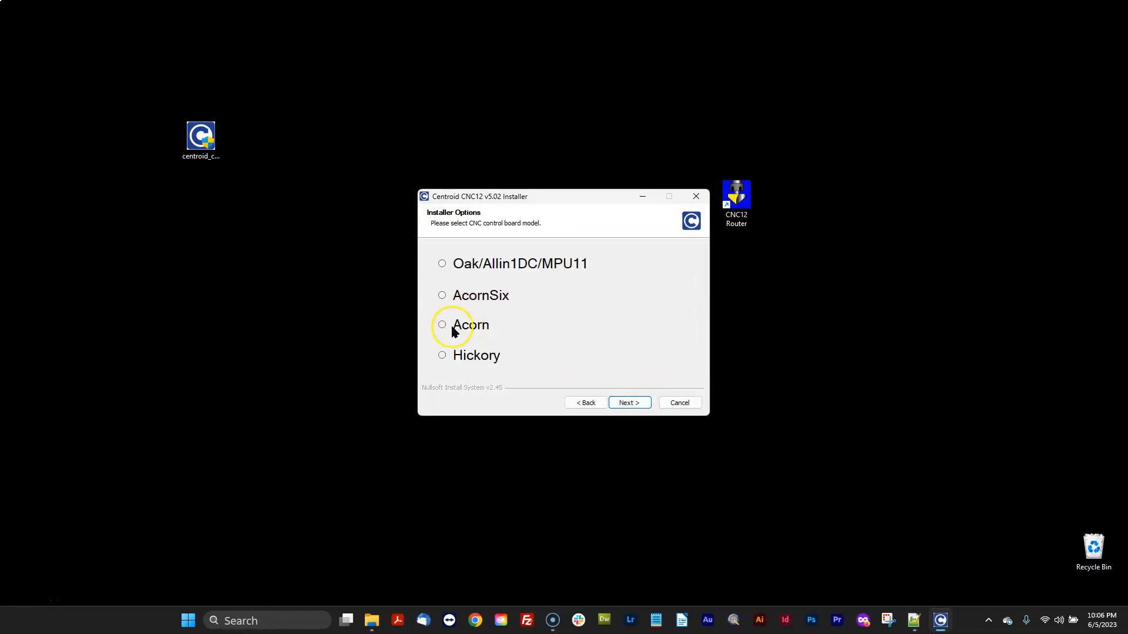
pyautogui.click(627, 403)
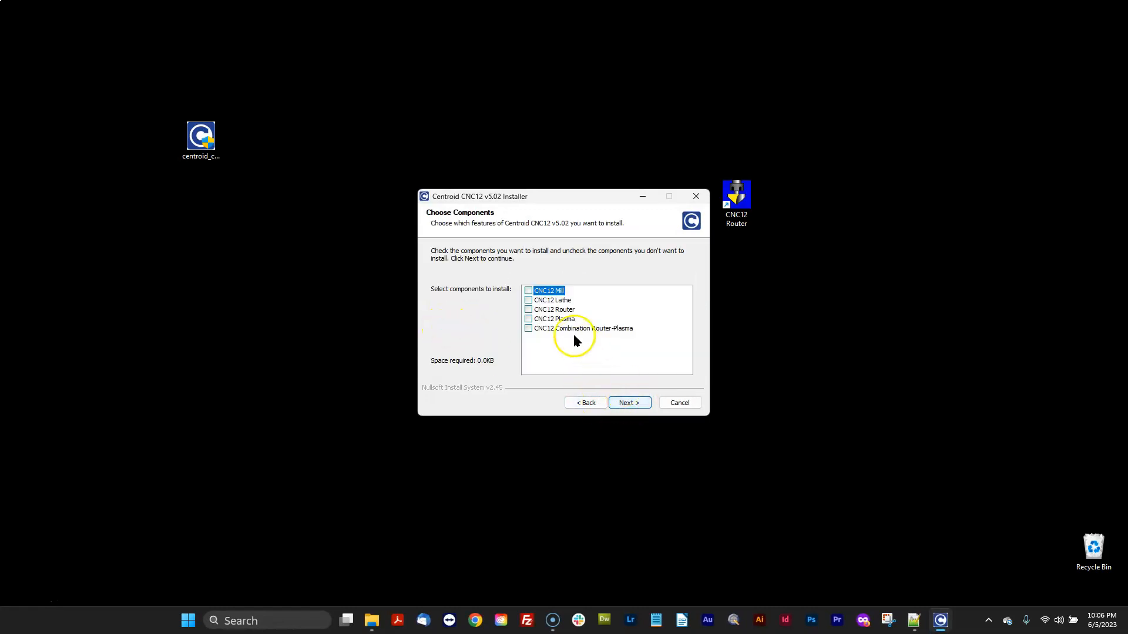
# Select the CNC12 Router component, keep Imperial (Inches) machine units, and start the installation.
pyautogui.click(529, 311)
pyautogui.click(626, 405)
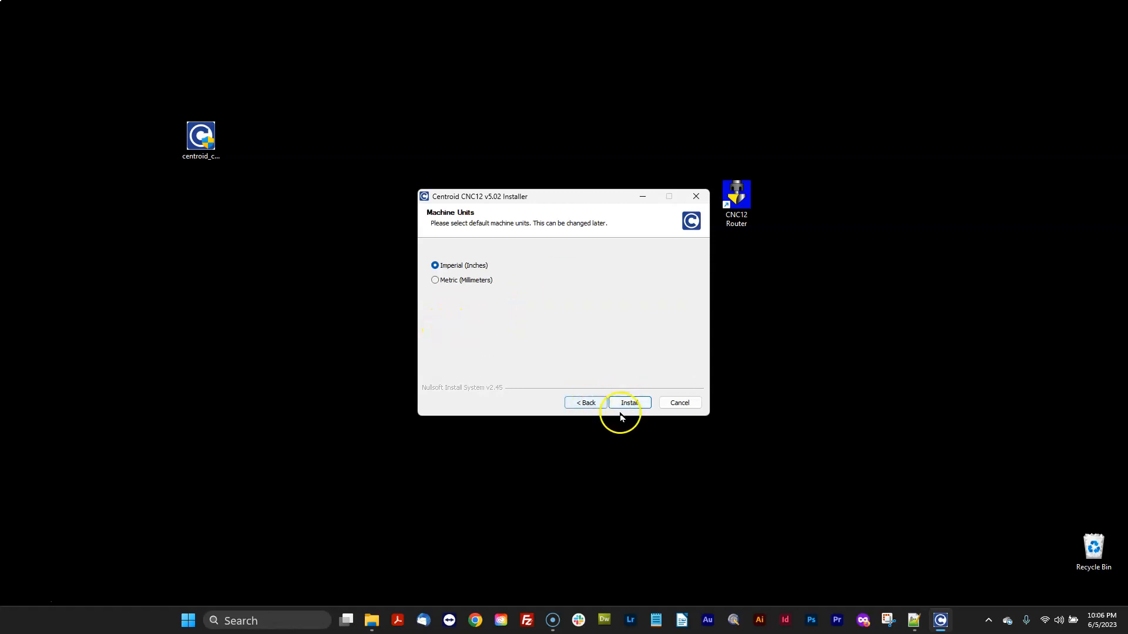
pyautogui.click(637, 406)
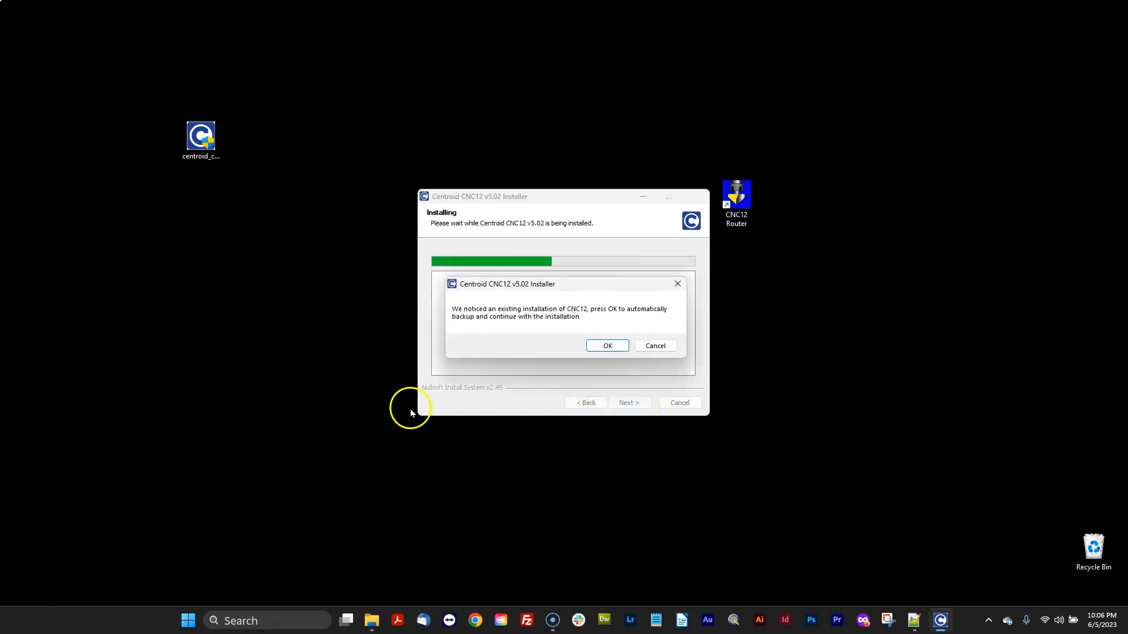
# Approve backing up the existing installation, keep the current Ethernet port, and finish the installer.
pyautogui.click(608, 346)
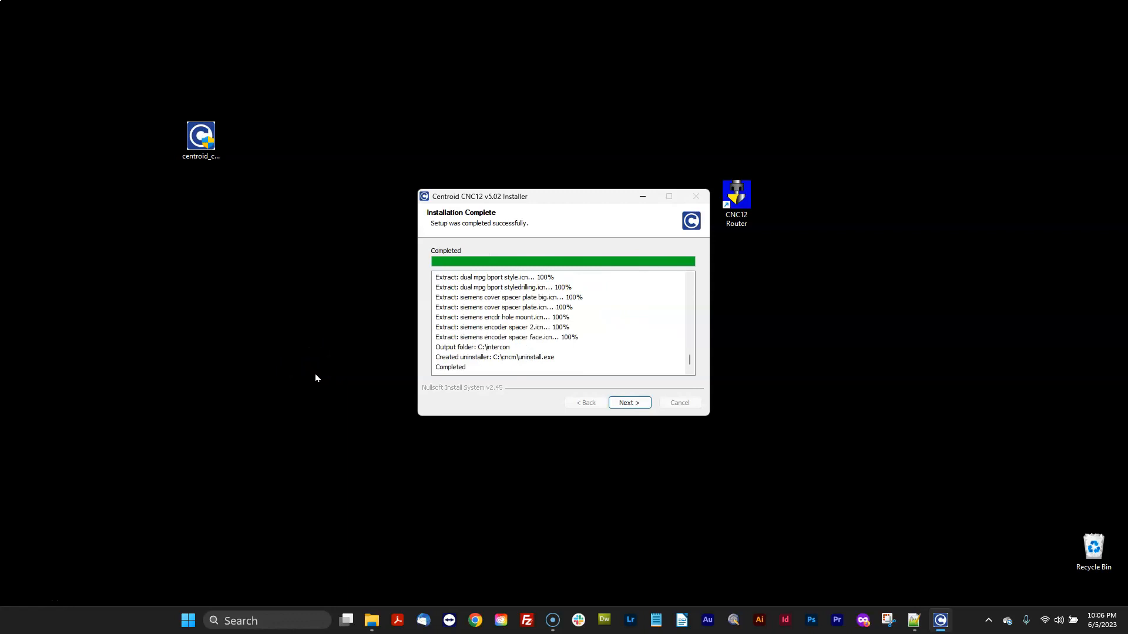
pyautogui.click(630, 406)
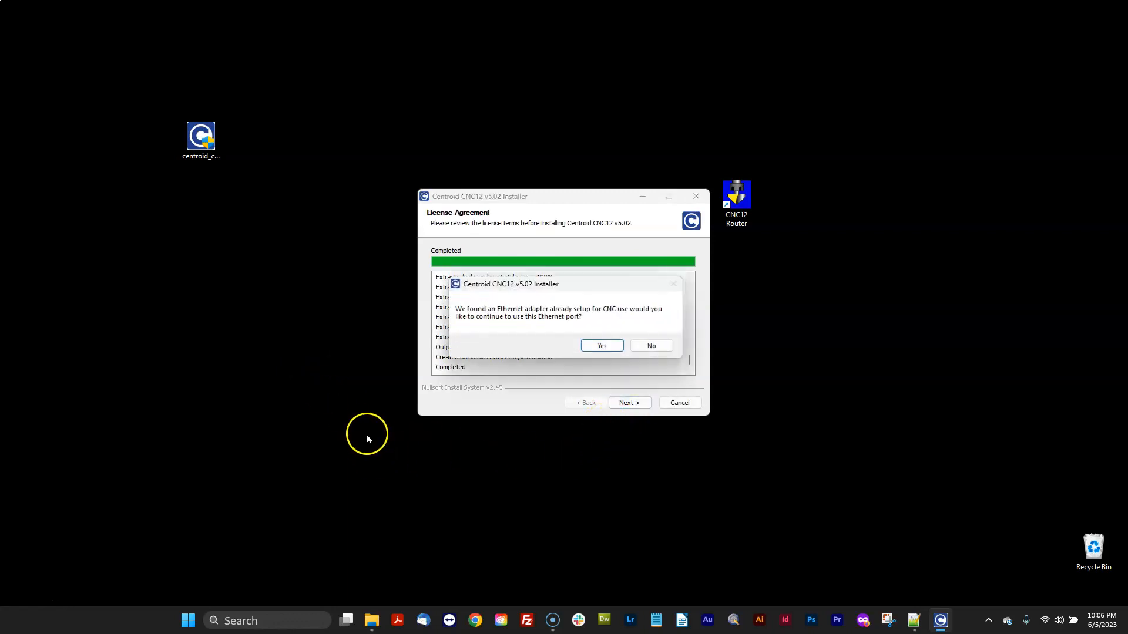
pyautogui.click(603, 347)
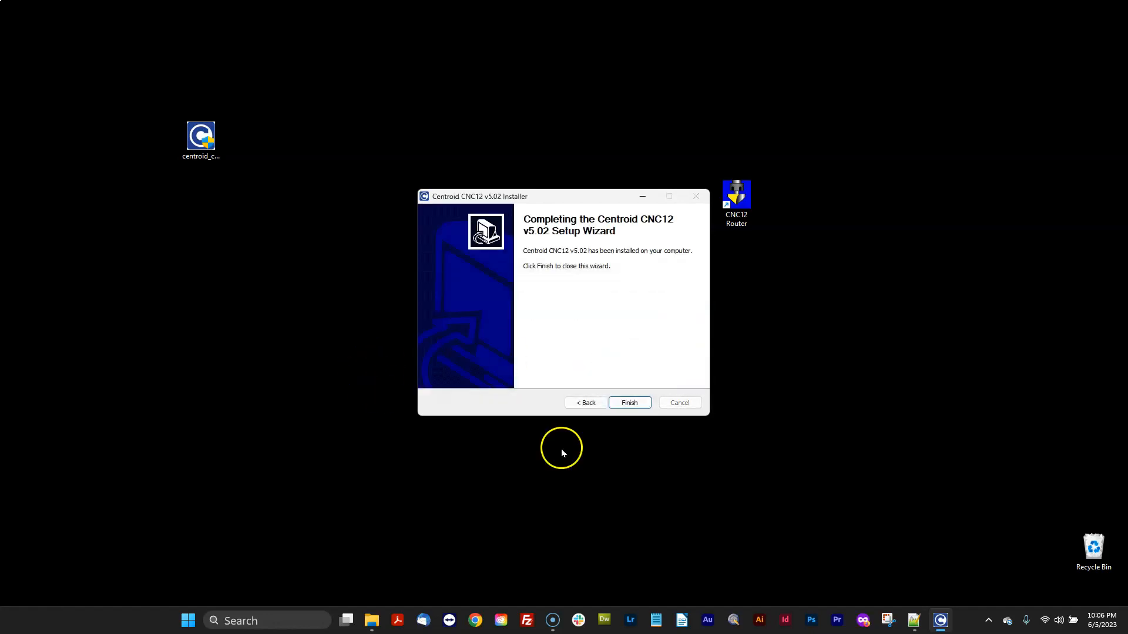
pyautogui.click(630, 404)
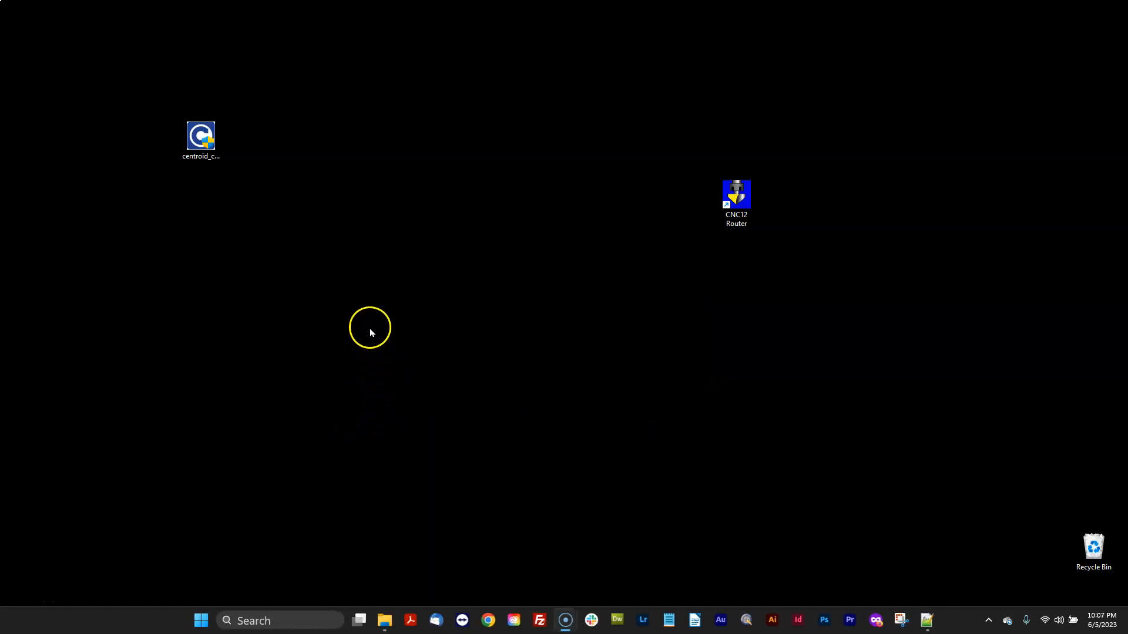
# Launch CNC12 Router, clear the reset, and check the new version on the Setup screen.
pyautogui.click(745, 189)
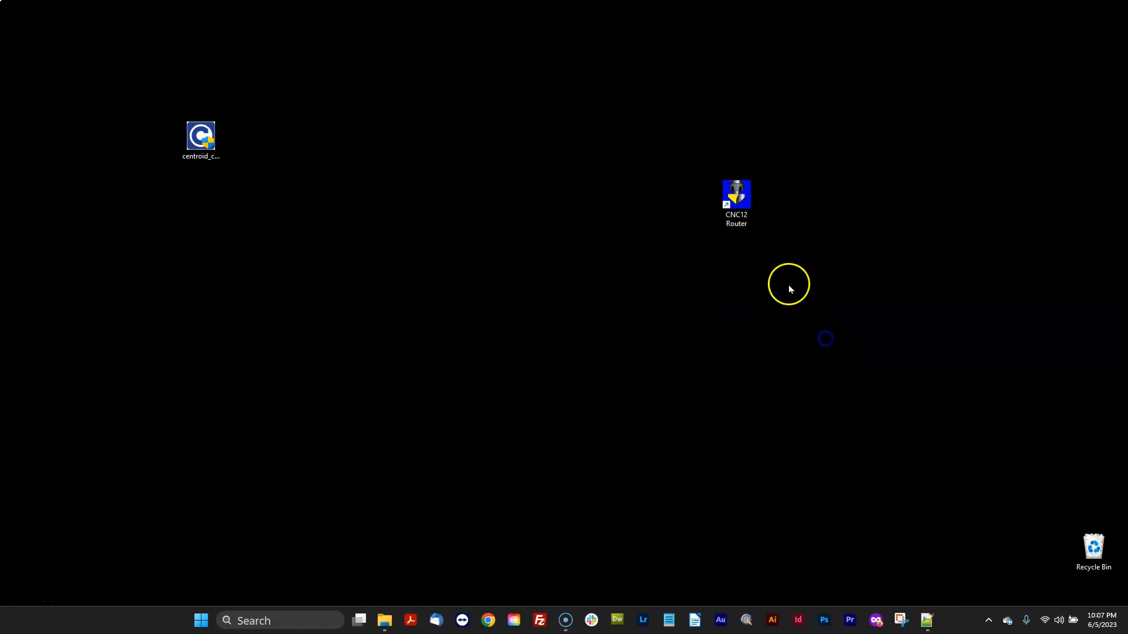
pyautogui.doubleClick(741, 201)
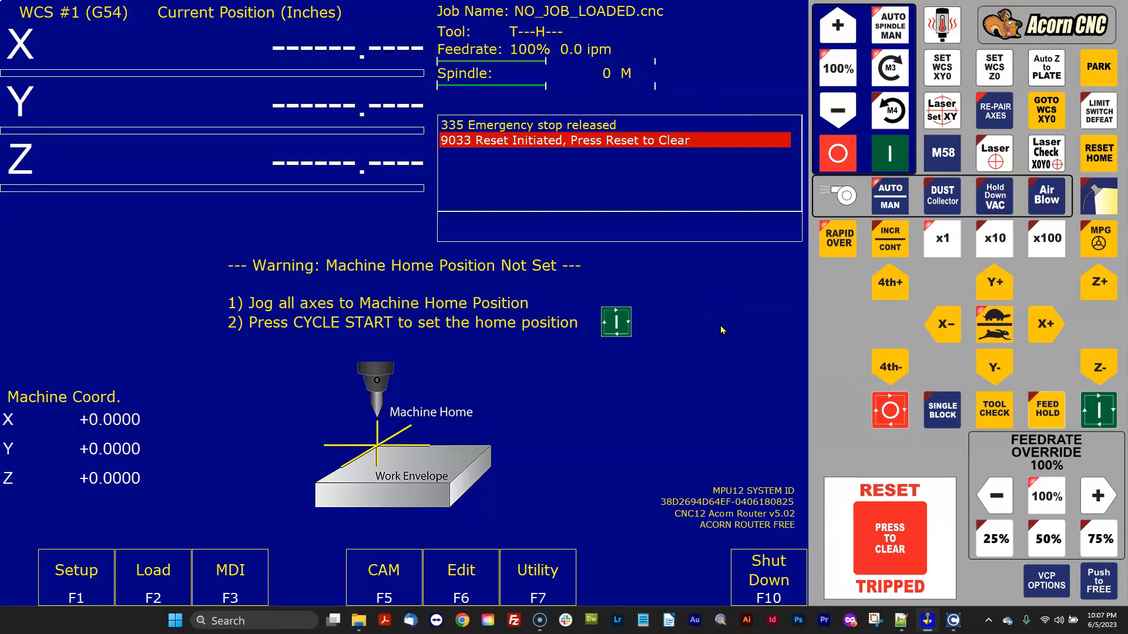
pyautogui.click(901, 537)
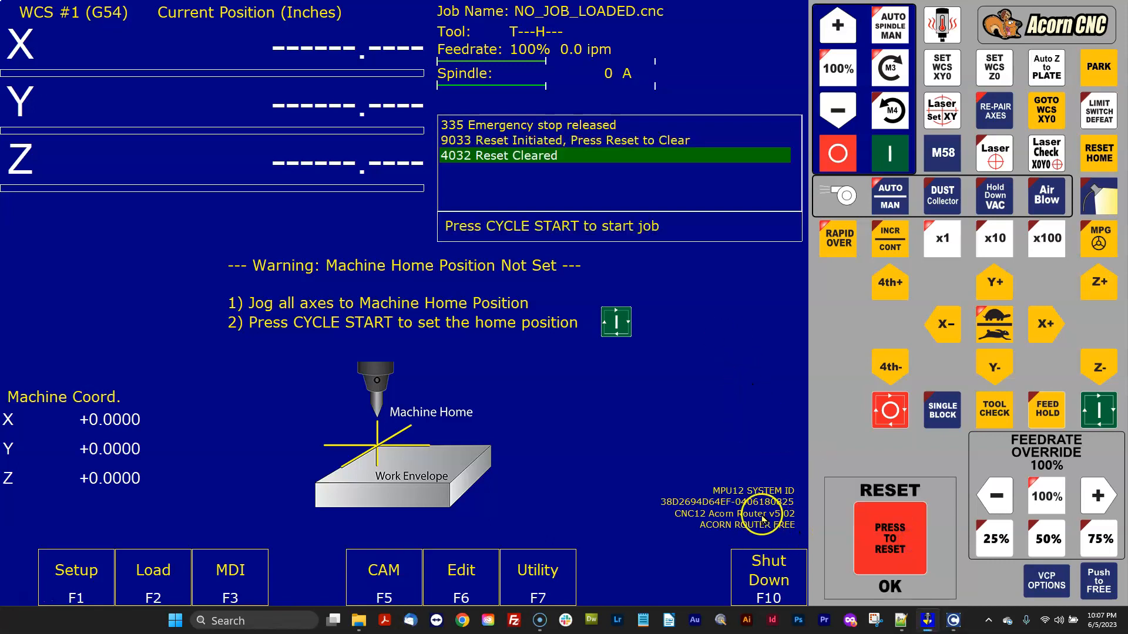
pyautogui.click(80, 578)
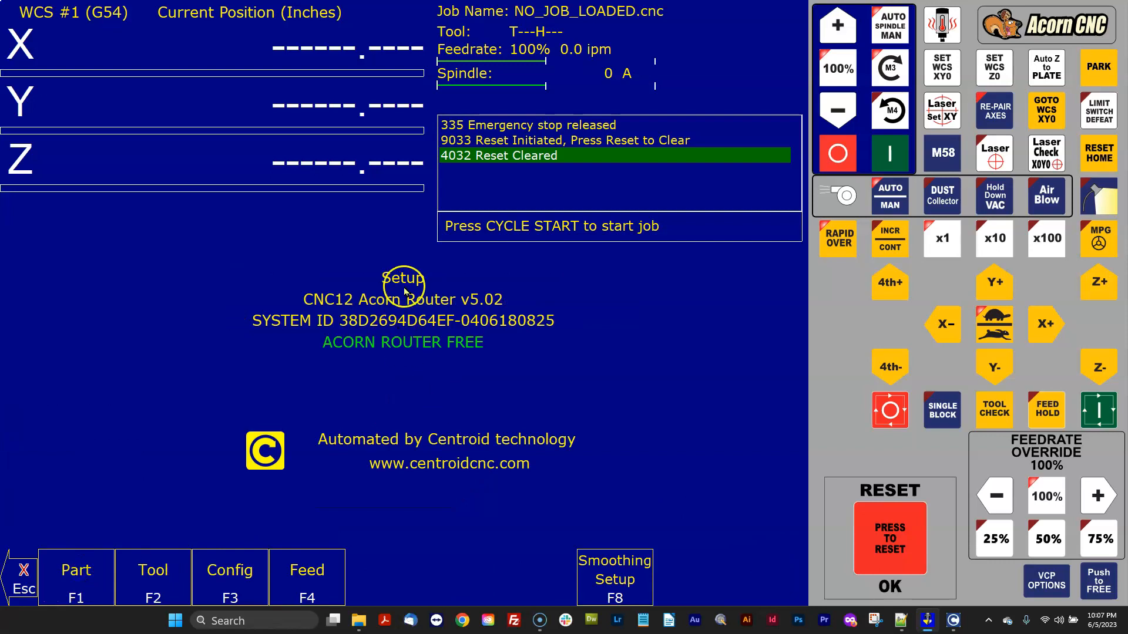
pyautogui.click(22, 578)
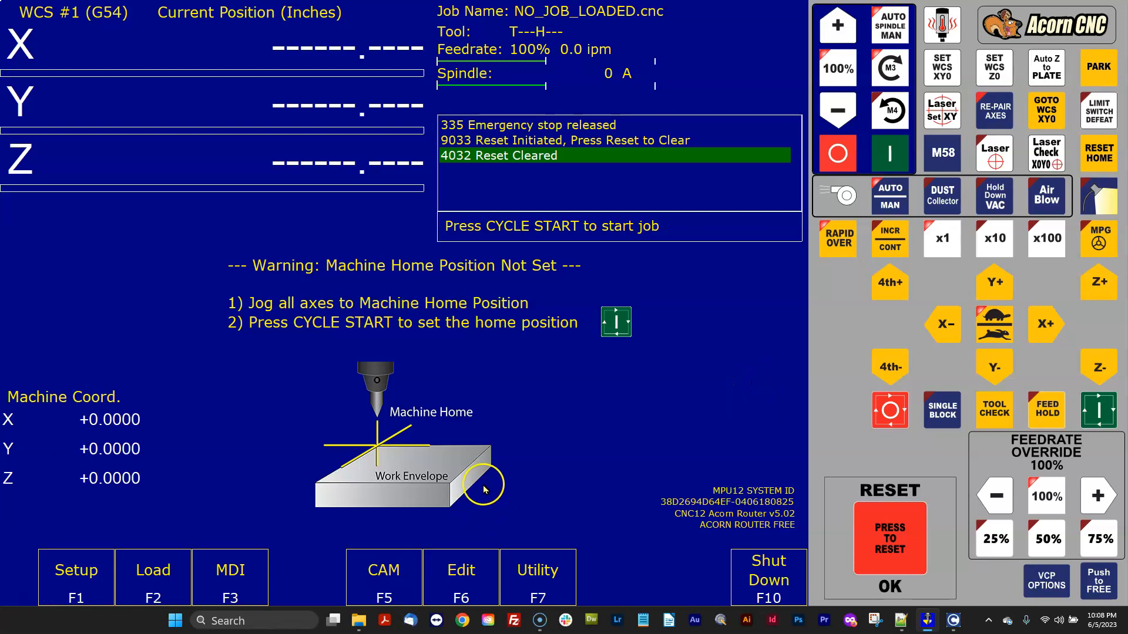
# Rename the cncm_backup folder on drive C: as cncm_v4.82.
pyautogui.click(359, 621)
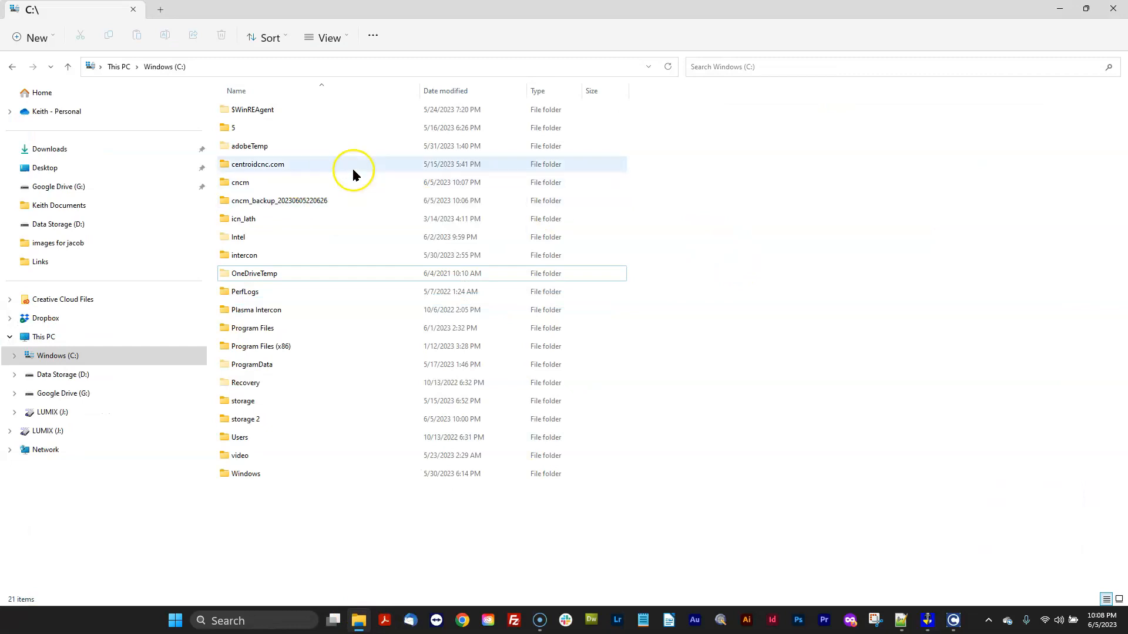
pyautogui.click(304, 202)
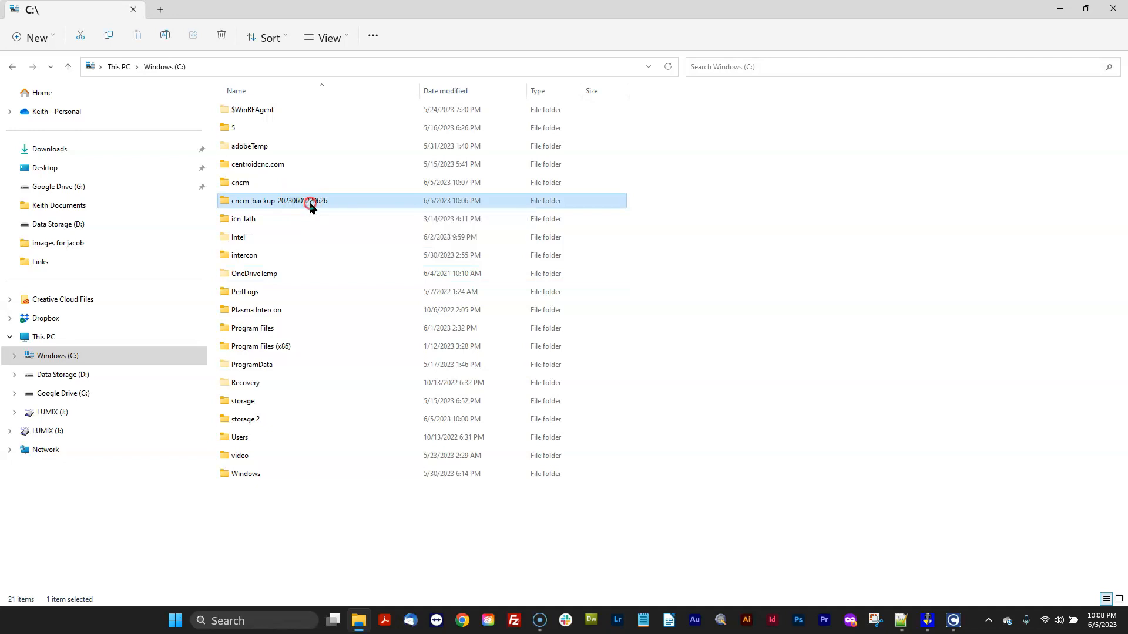
pyautogui.rightClick(311, 205)
pyautogui.click(379, 541)
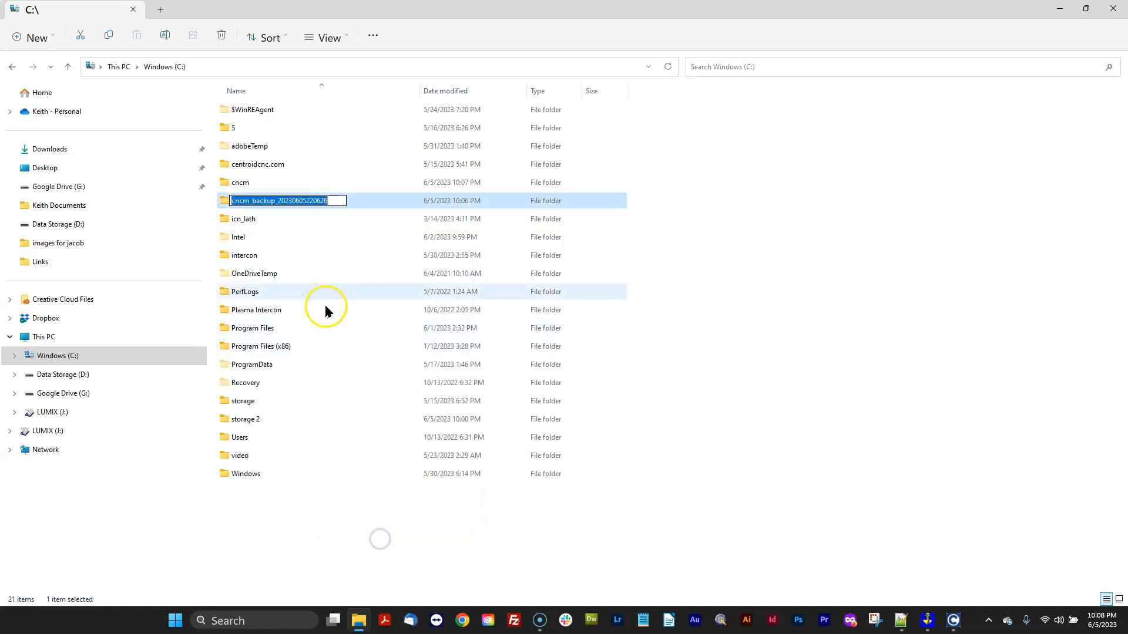
pyautogui.click(340, 203)
pyautogui.press('BackSpace')
pyautogui.press('BackSpace')
pyautogui.press('BackSpace')
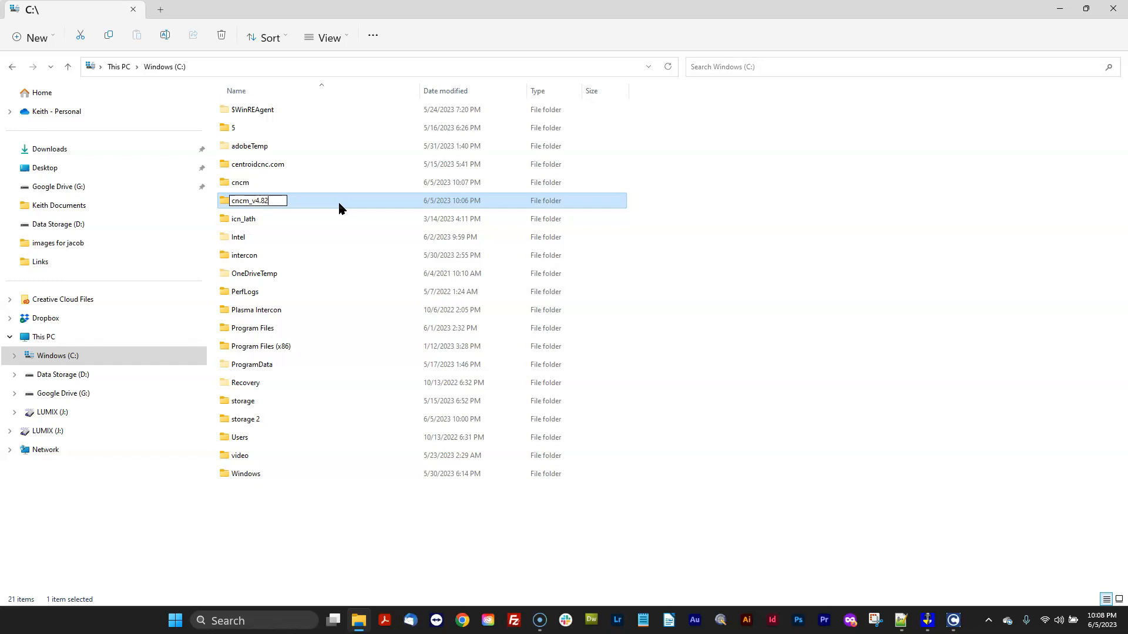
pyautogui.click(292, 202)
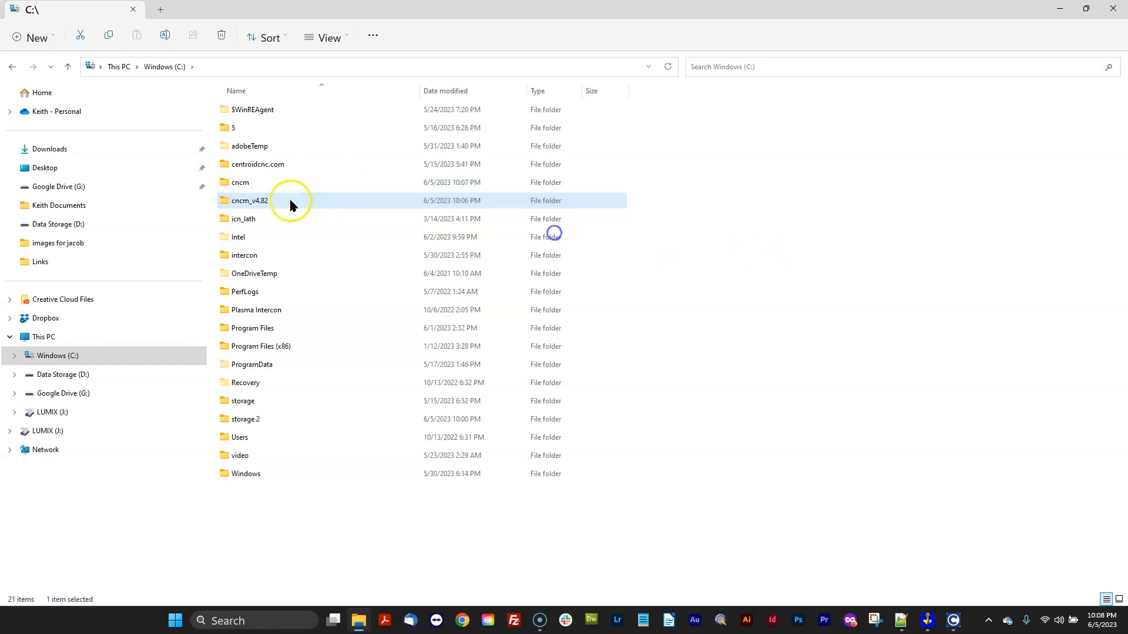
# Open the cncm_v4.82 folder and browse through its contents.
pyautogui.doubleClick(231, 206)
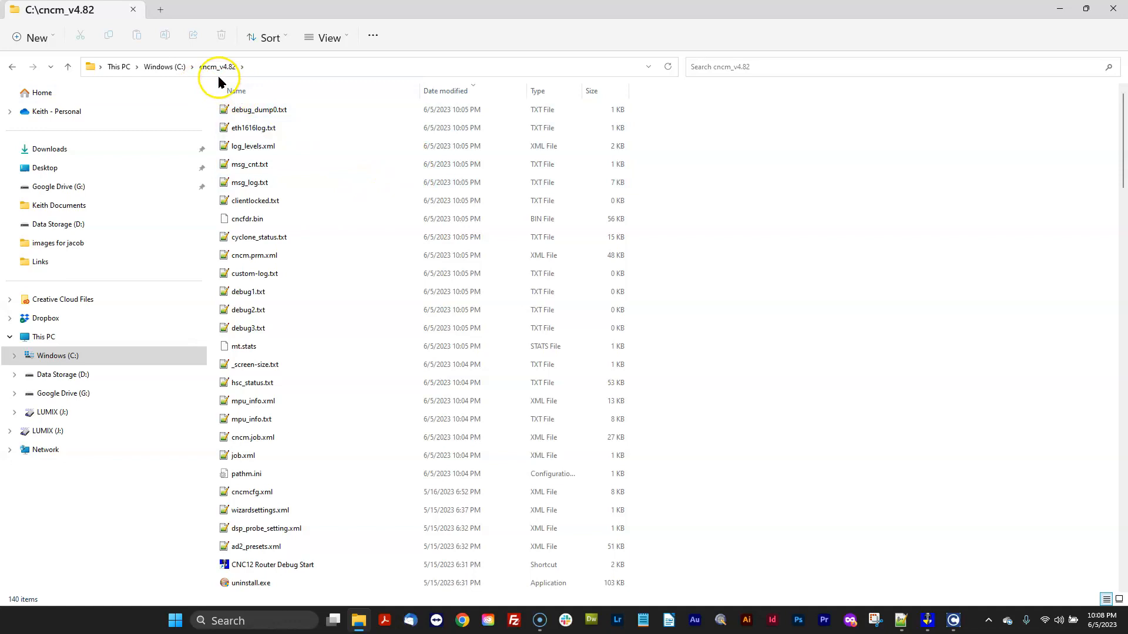
pyautogui.scroll(-20, 380, 205)
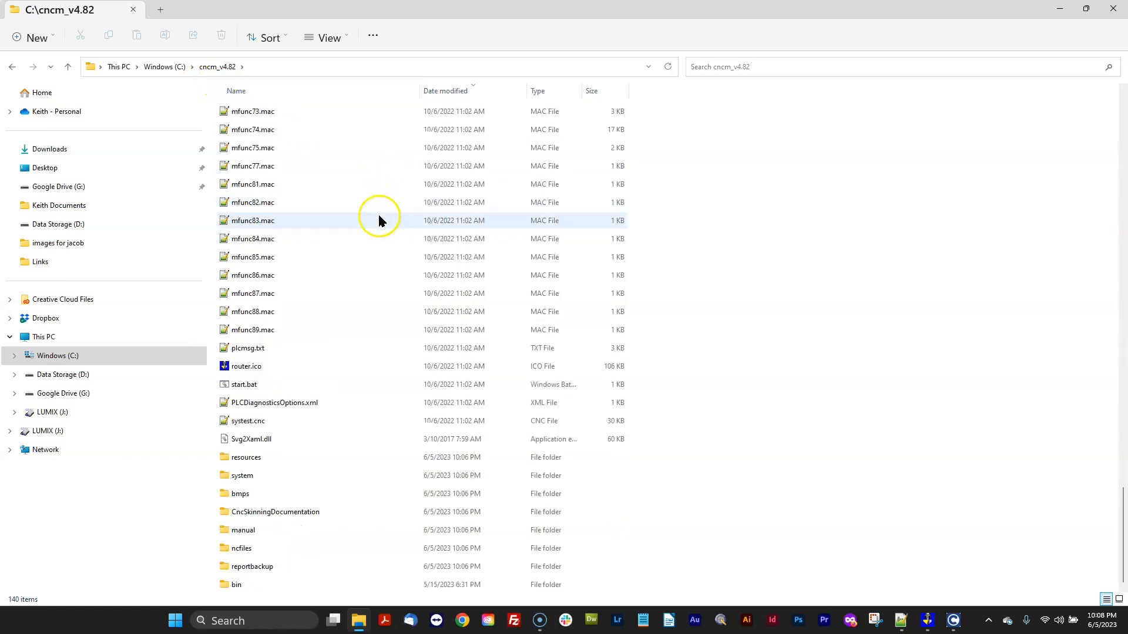
# Inspect the vcp and orig vcp folders inside the backup's resources folder, then return to drive C:.
pyautogui.doubleClick(225, 460)
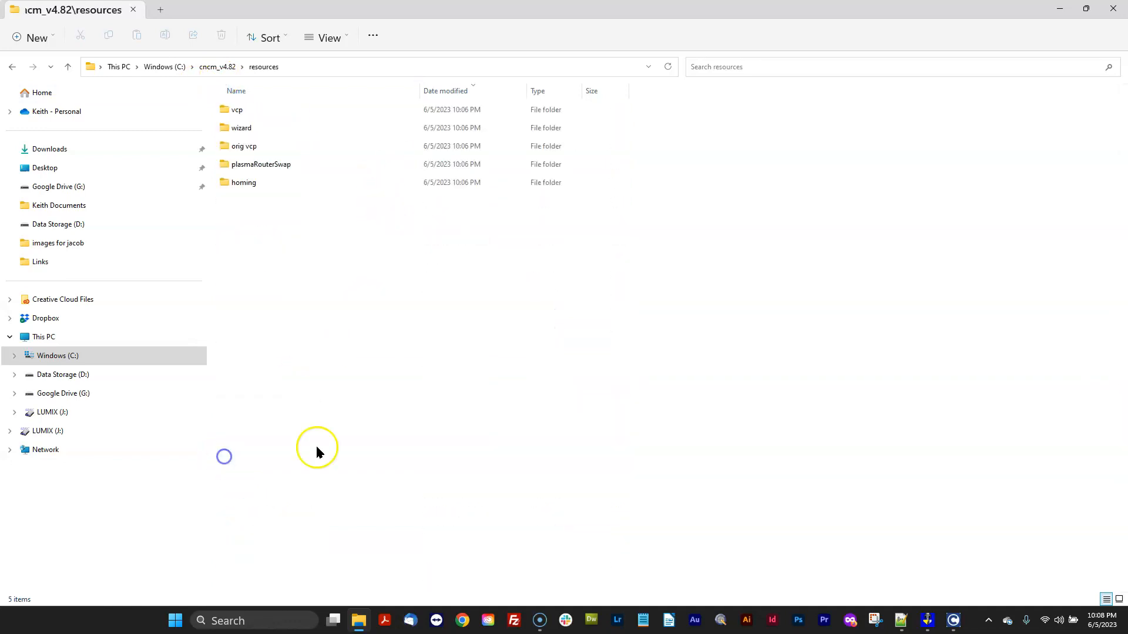
pyautogui.doubleClick(230, 111)
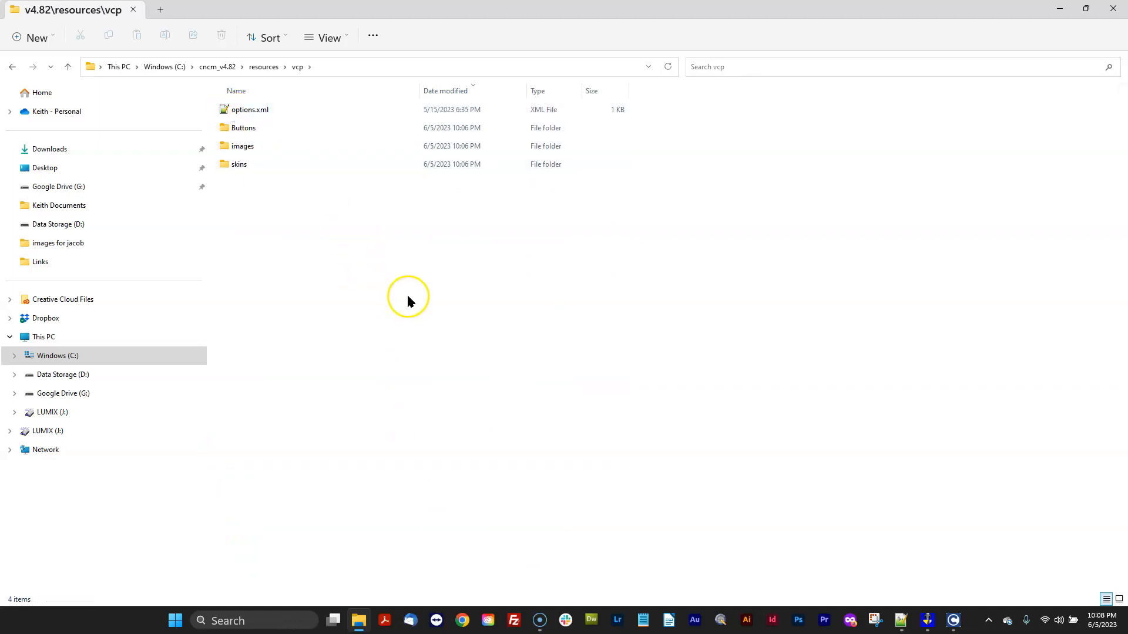
pyautogui.click(12, 66)
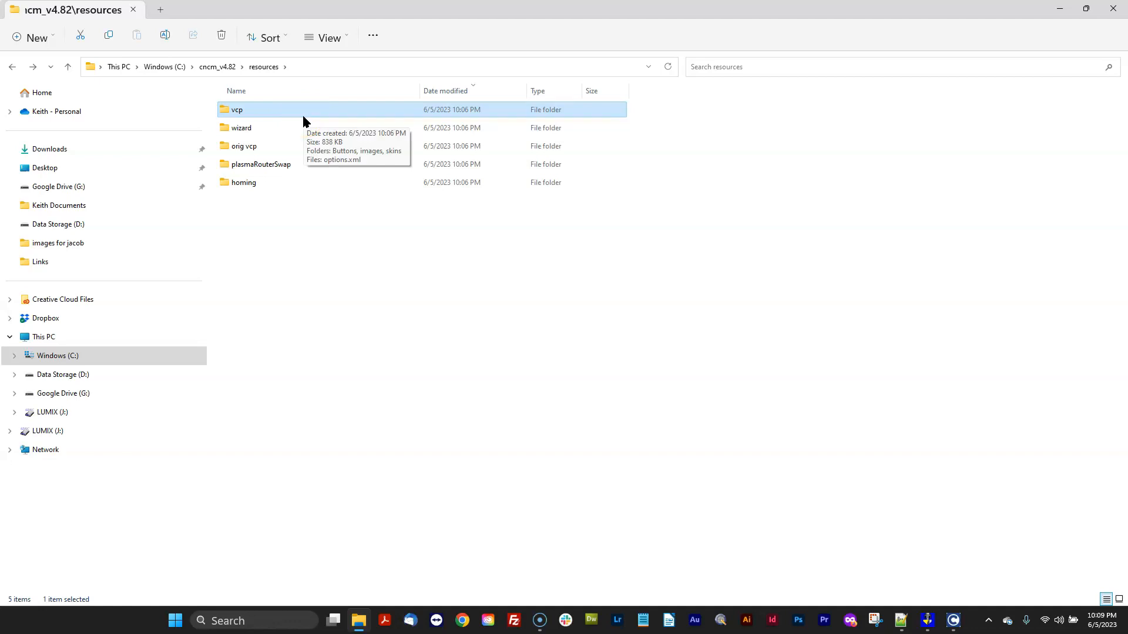
pyautogui.click(227, 112)
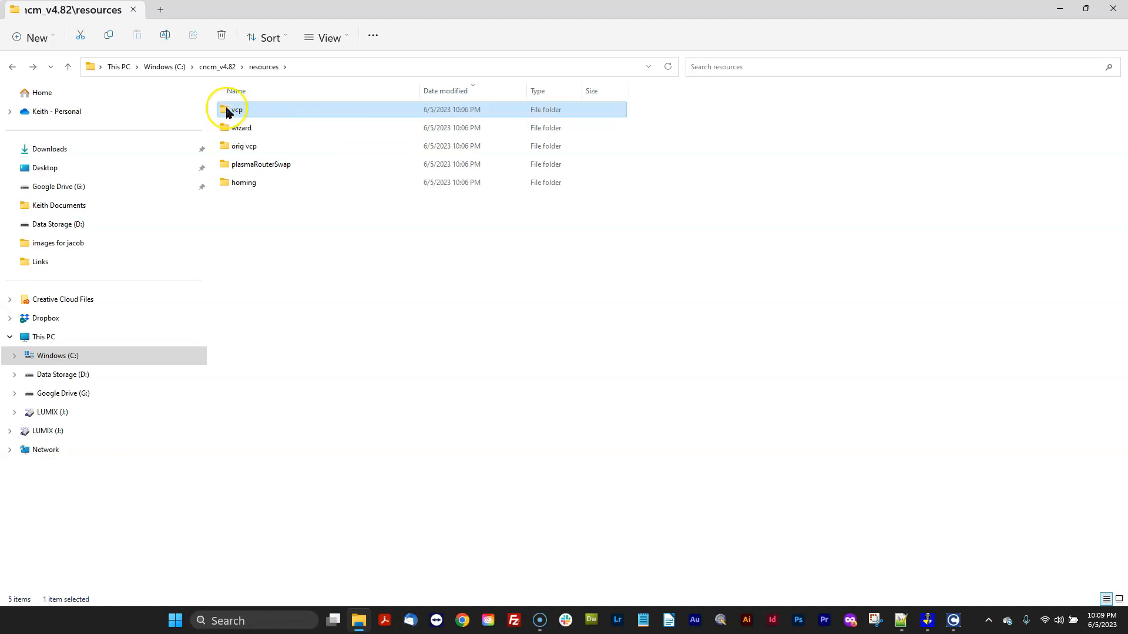
pyautogui.click(248, 147)
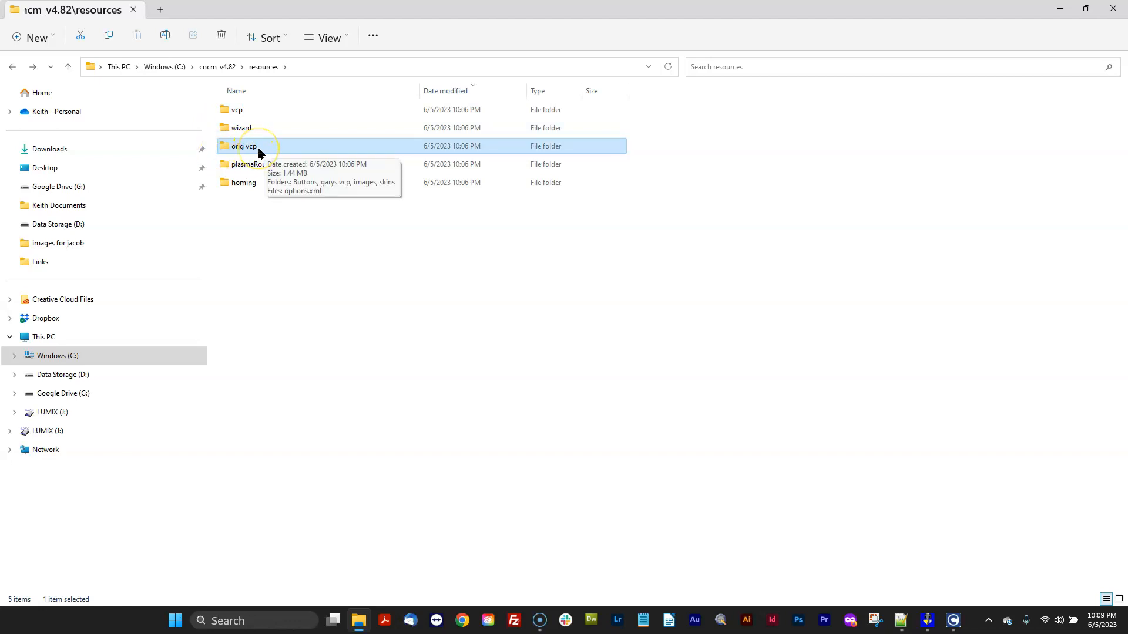
pyautogui.click(235, 110)
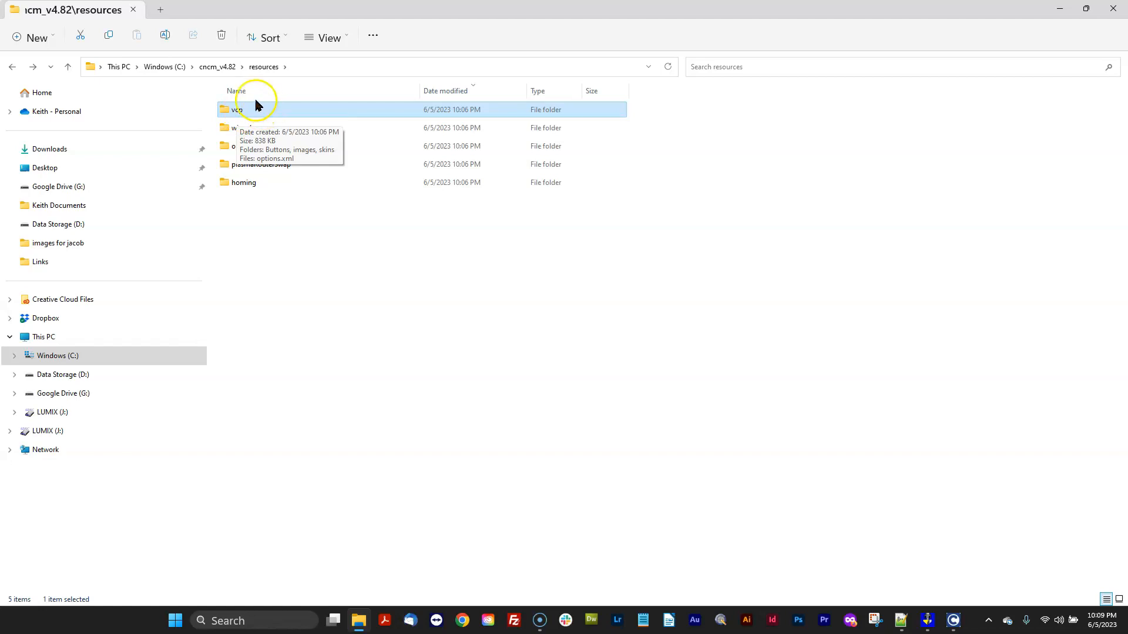
pyautogui.click(169, 67)
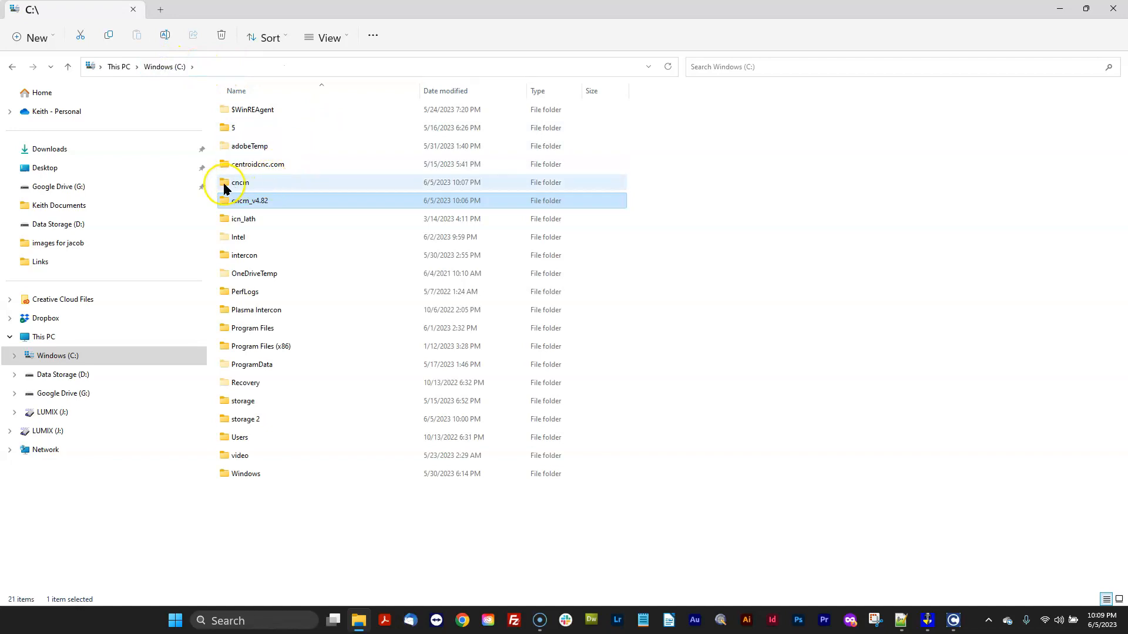
# Browse back into the backup's resources folder to check its vcp folder, then return to drive C:.
pyautogui.doubleClick(232, 200)
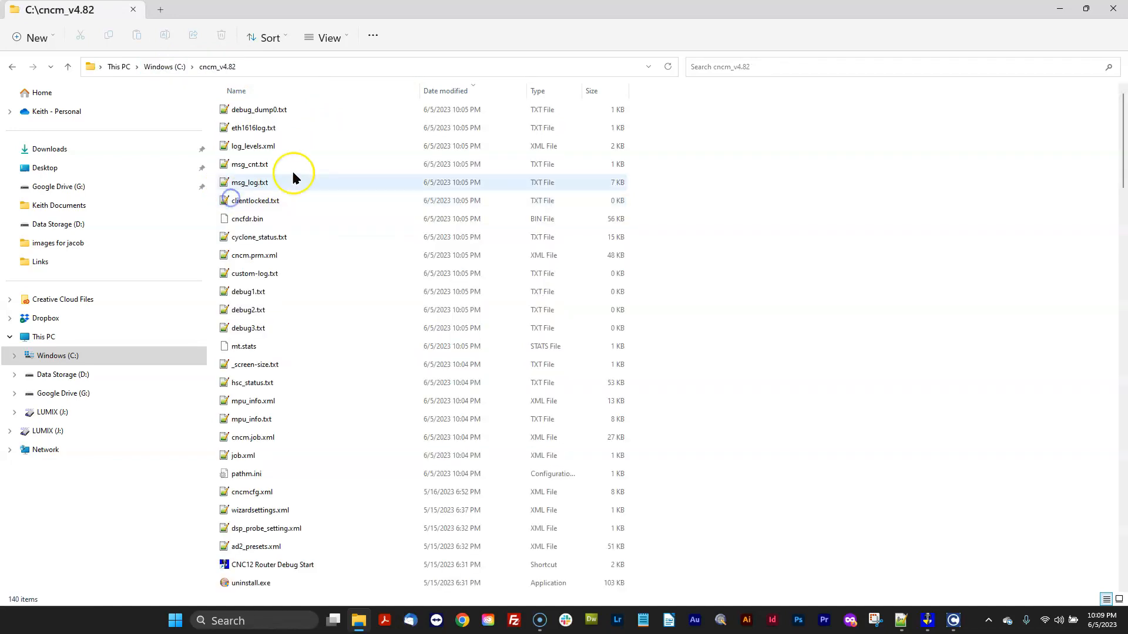
pyautogui.scroll(-20, 294, 176)
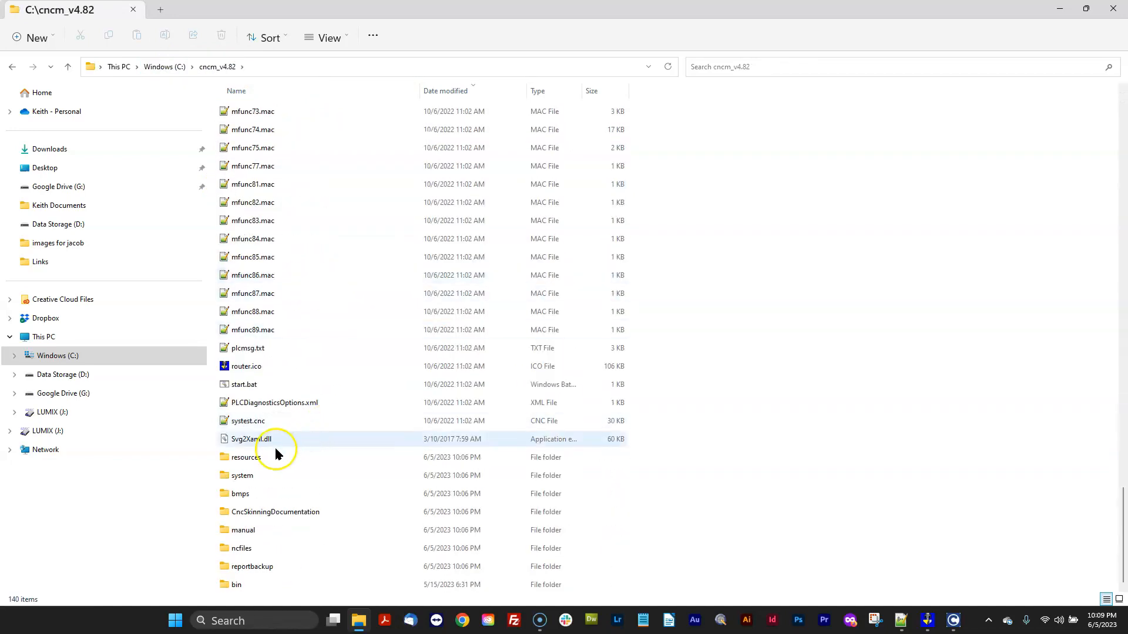
pyautogui.doubleClick(249, 456)
pyautogui.click(231, 110)
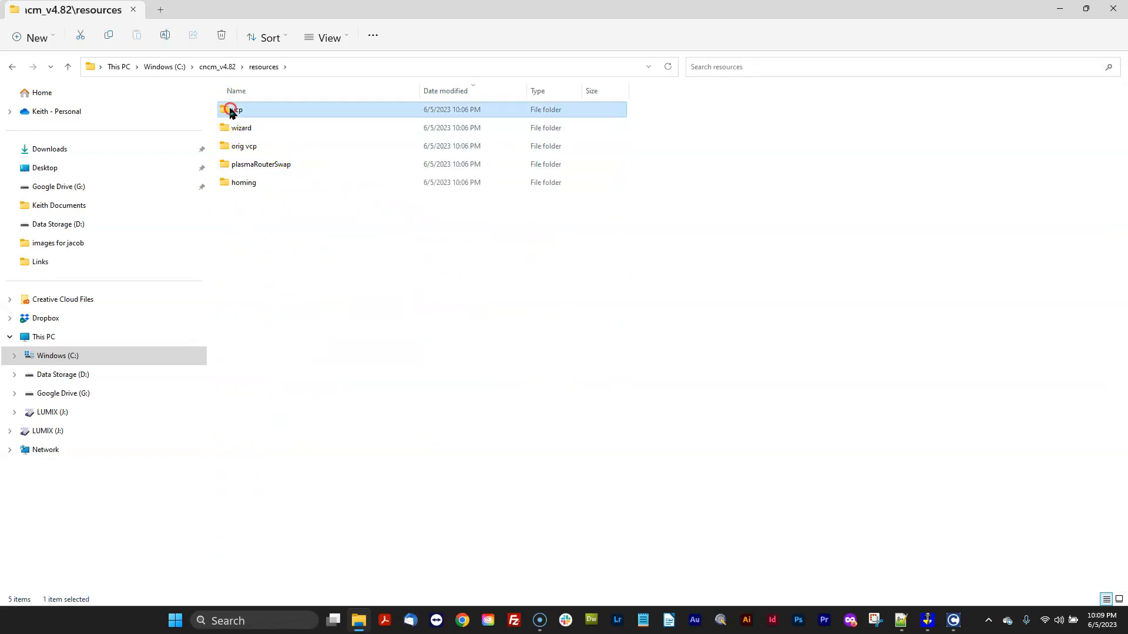
pyautogui.rightClick(231, 111)
pyautogui.click(157, 67)
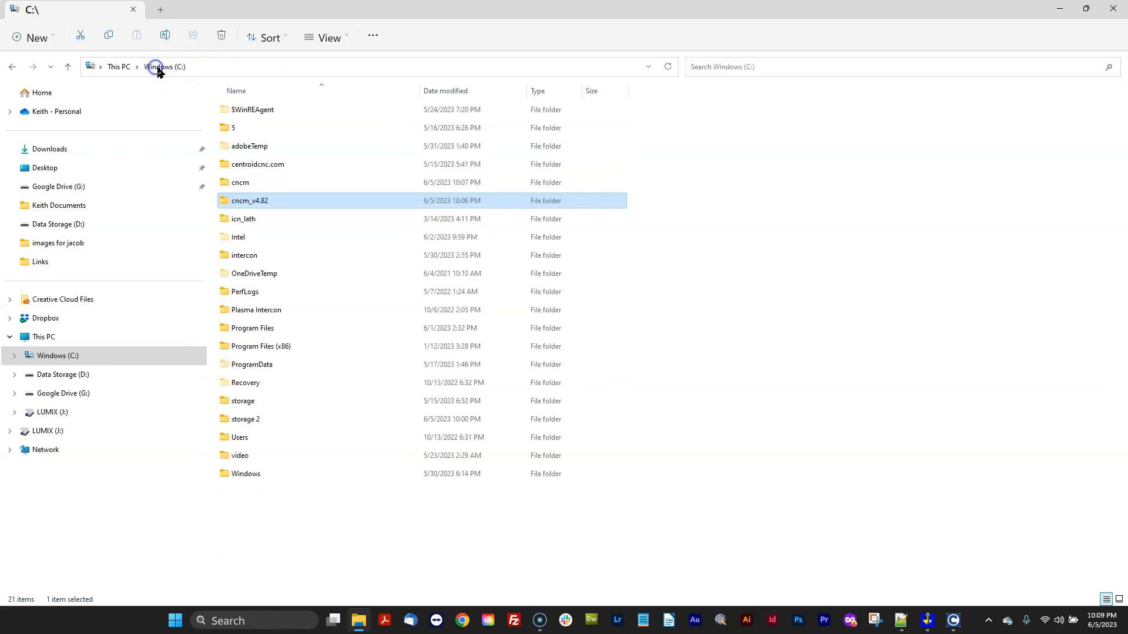
# Open the new installation's resources, vcp and skins folders to view its skin files.
pyautogui.doubleClick(238, 183)
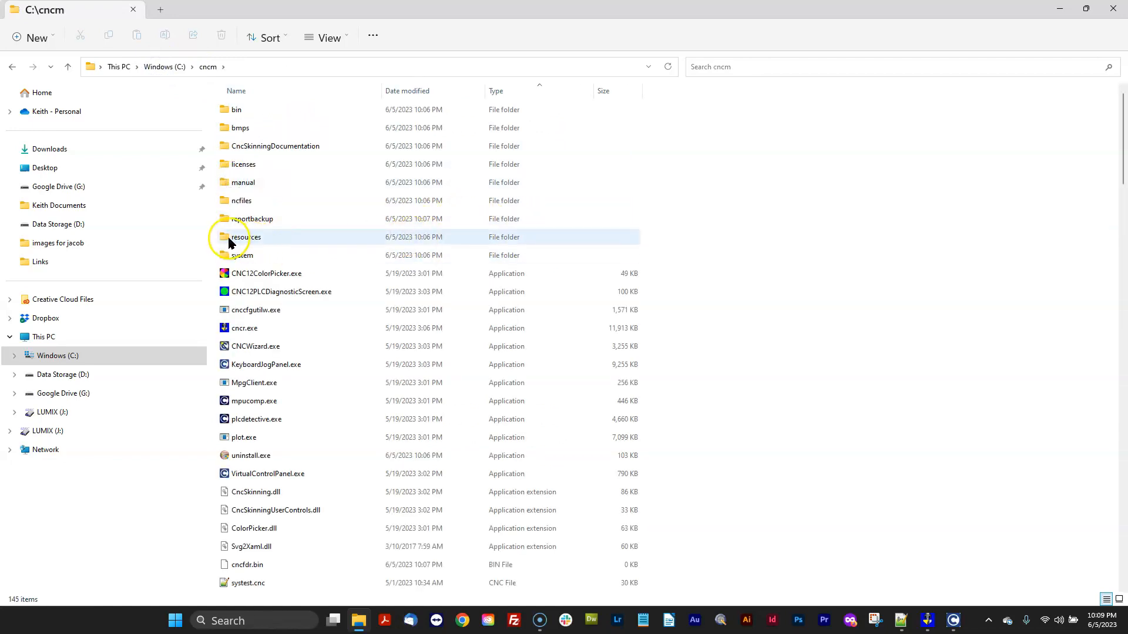
pyautogui.moveTo(228, 243)
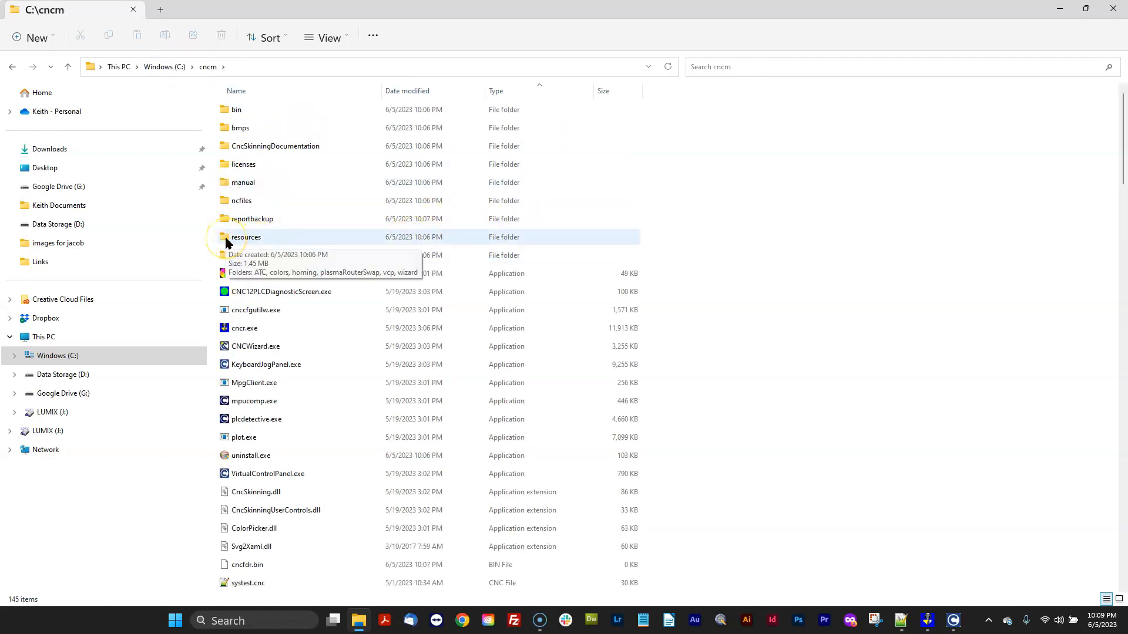
pyautogui.moveTo(439, 15); pyautogui.dragTo(587, 164)
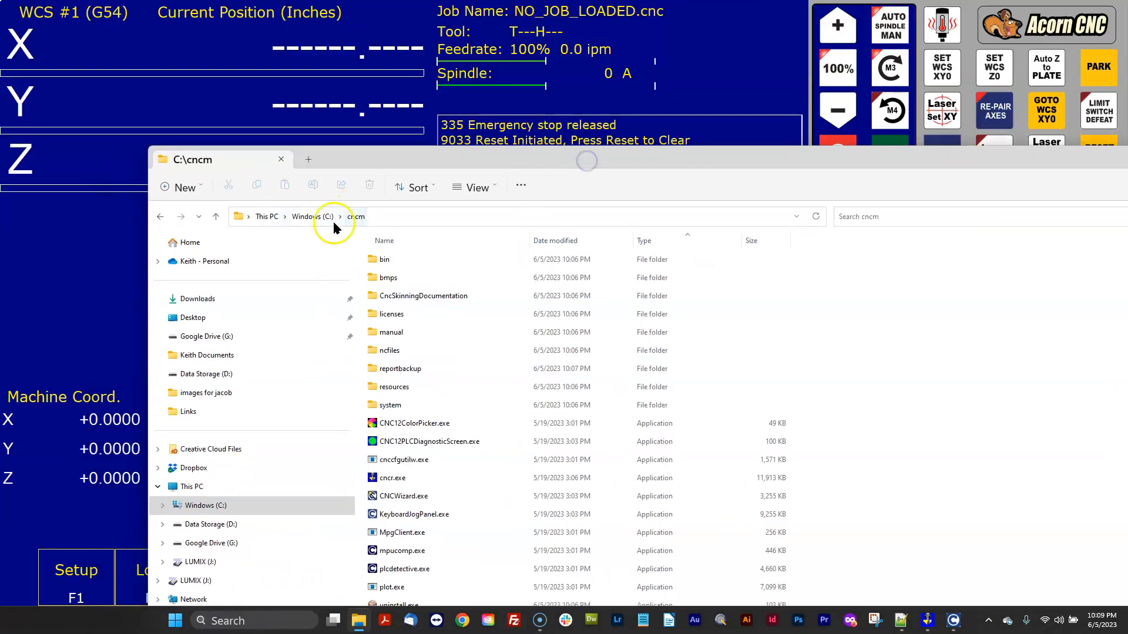
pyautogui.doubleClick(373, 386)
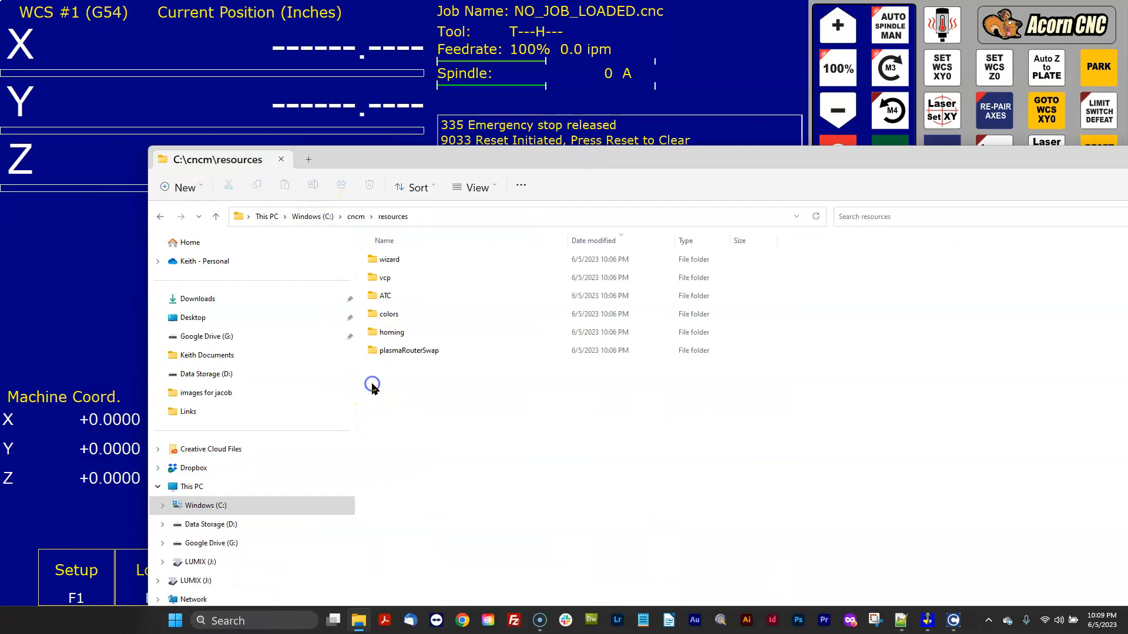
pyautogui.click(373, 278)
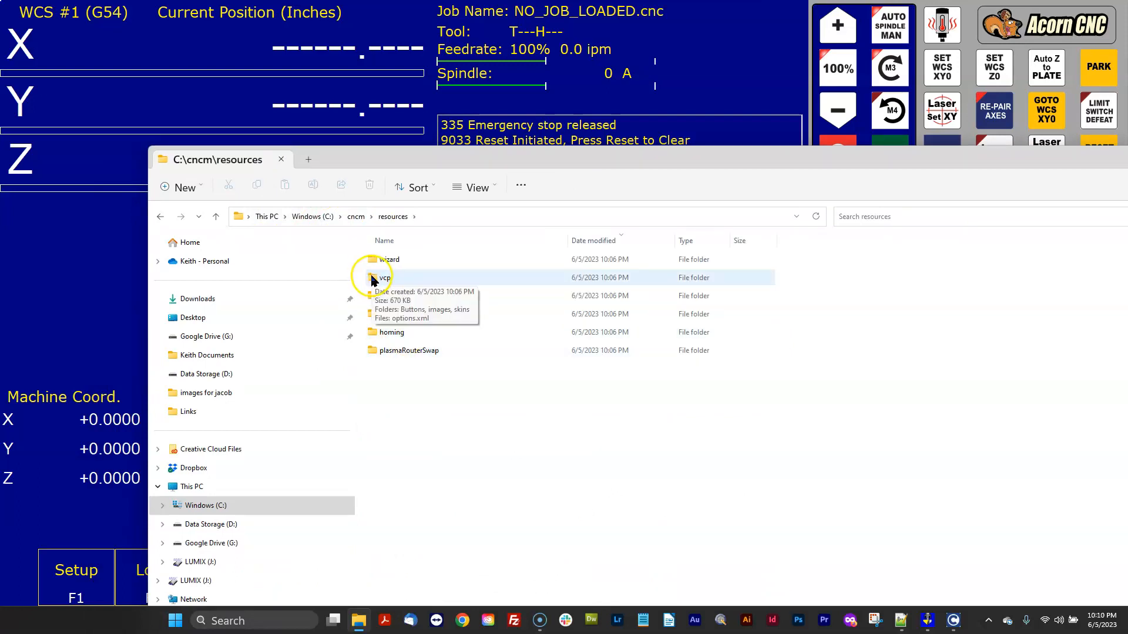
pyautogui.doubleClick(373, 279)
pyautogui.moveTo(521, 163); pyautogui.dragTo(552, 158)
pyautogui.doubleClick(418, 310)
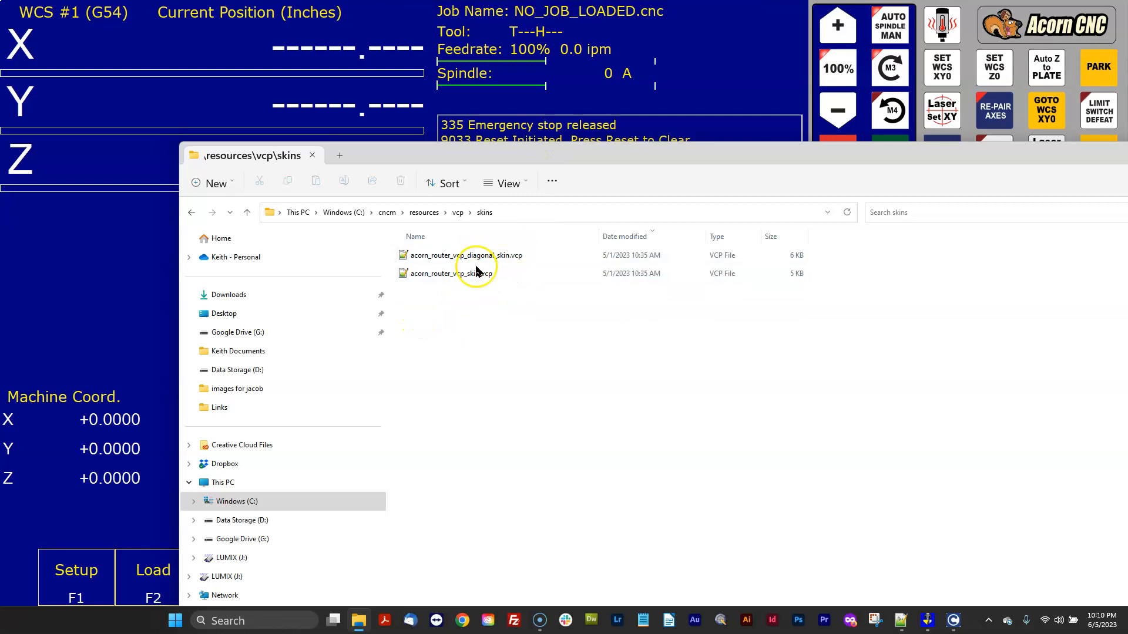
pyautogui.moveTo(631, 163); pyautogui.dragTo(610, 184)
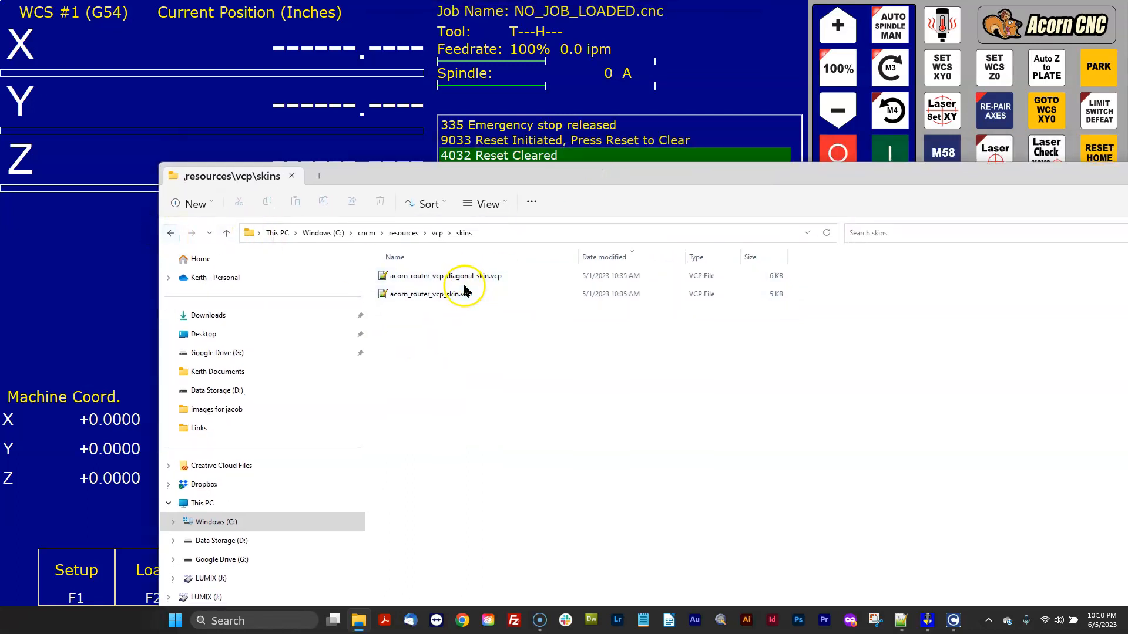
pyautogui.click(170, 232)
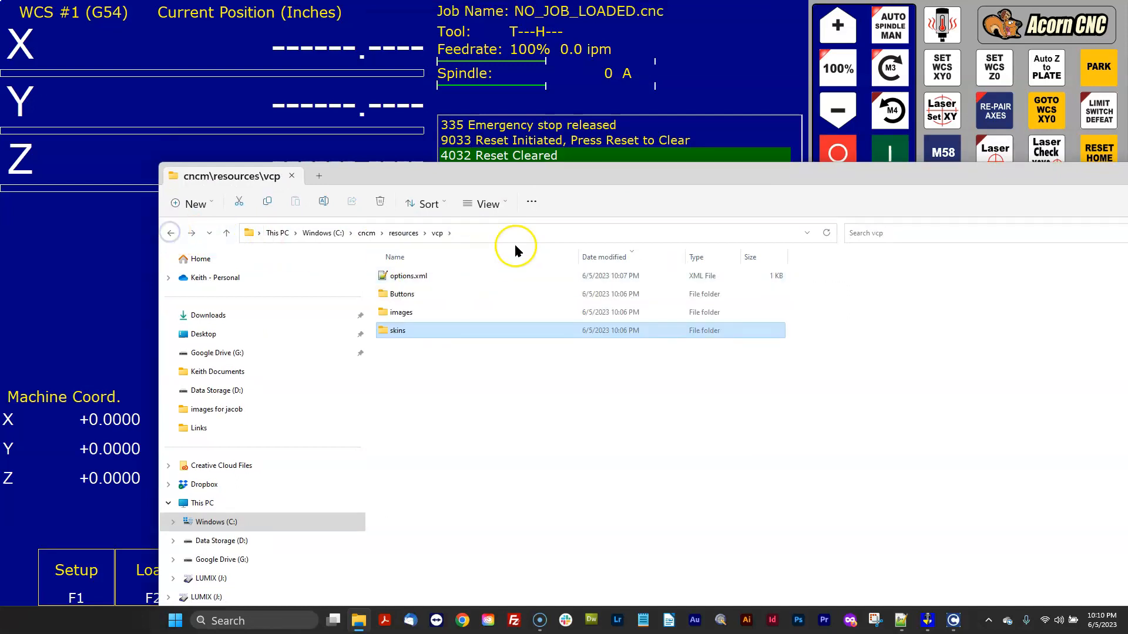
# Navigate to the resources\vcp\skins folder inside the cncm_v4.82 backup.
pyautogui.moveTo(556, 181); pyautogui.dragTo(534, 115)
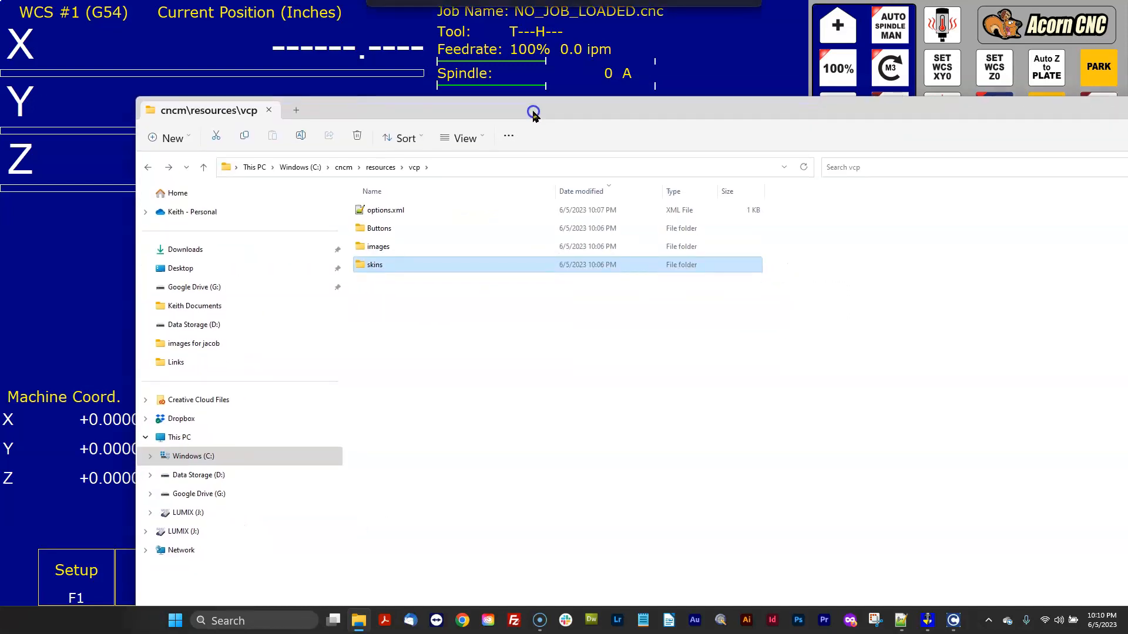
pyautogui.click(300, 167)
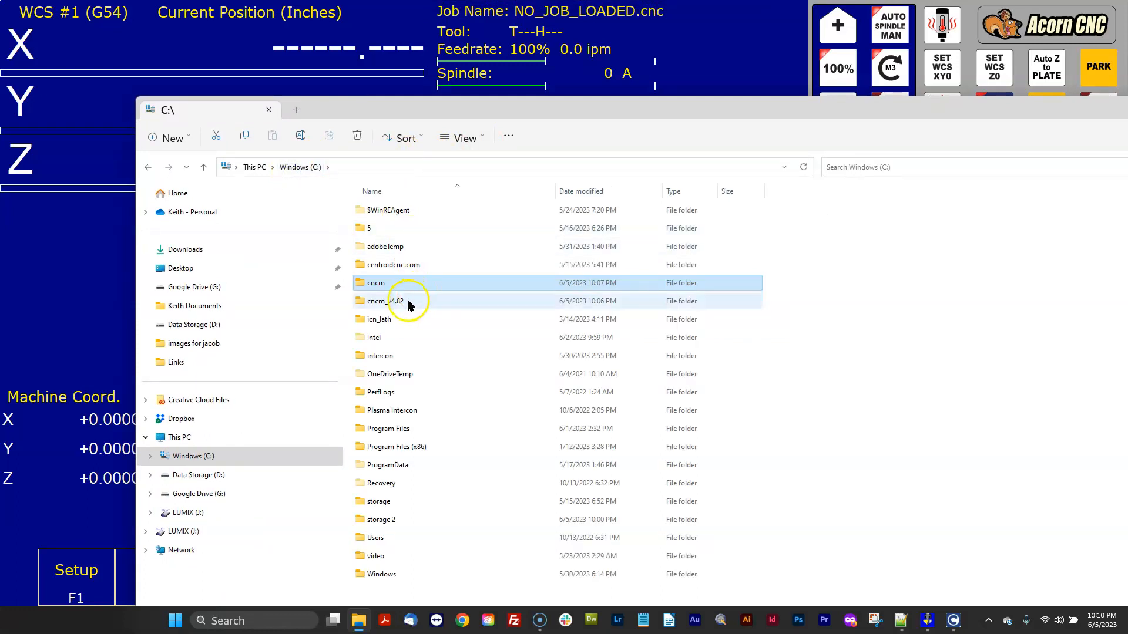
pyautogui.moveTo(606, 118); pyautogui.dragTo(479, 332)
pyautogui.moveTo(833, 340); pyautogui.dragTo(453, 39)
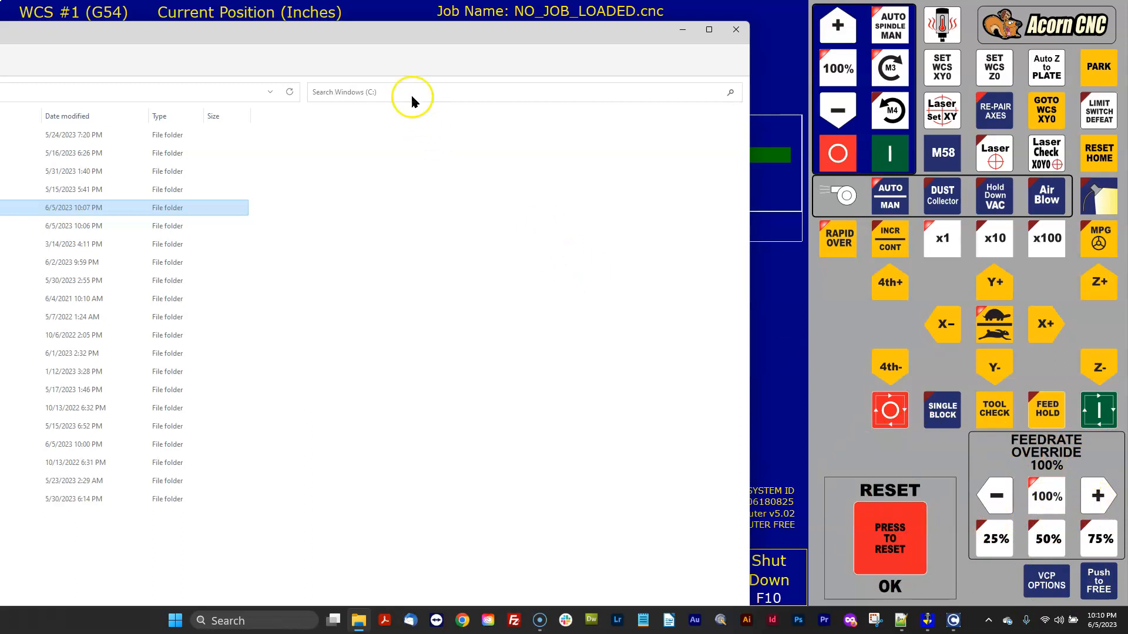
pyautogui.moveTo(329, 42); pyautogui.dragTo(766, 64)
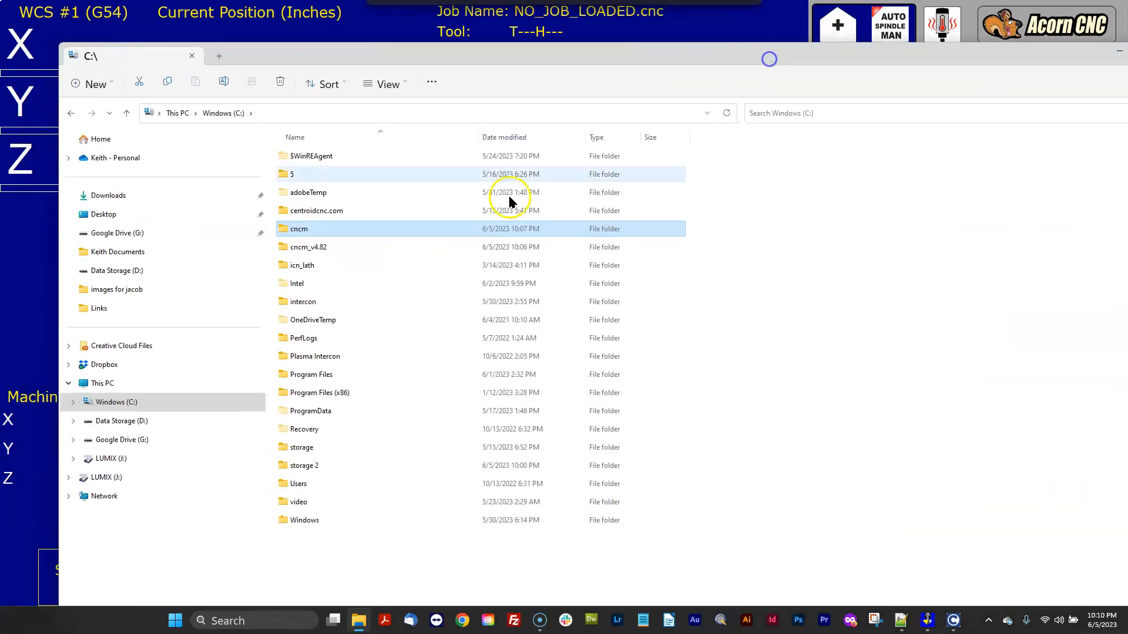
pyautogui.doubleClick(328, 246)
pyautogui.scroll(-10, 423, 276)
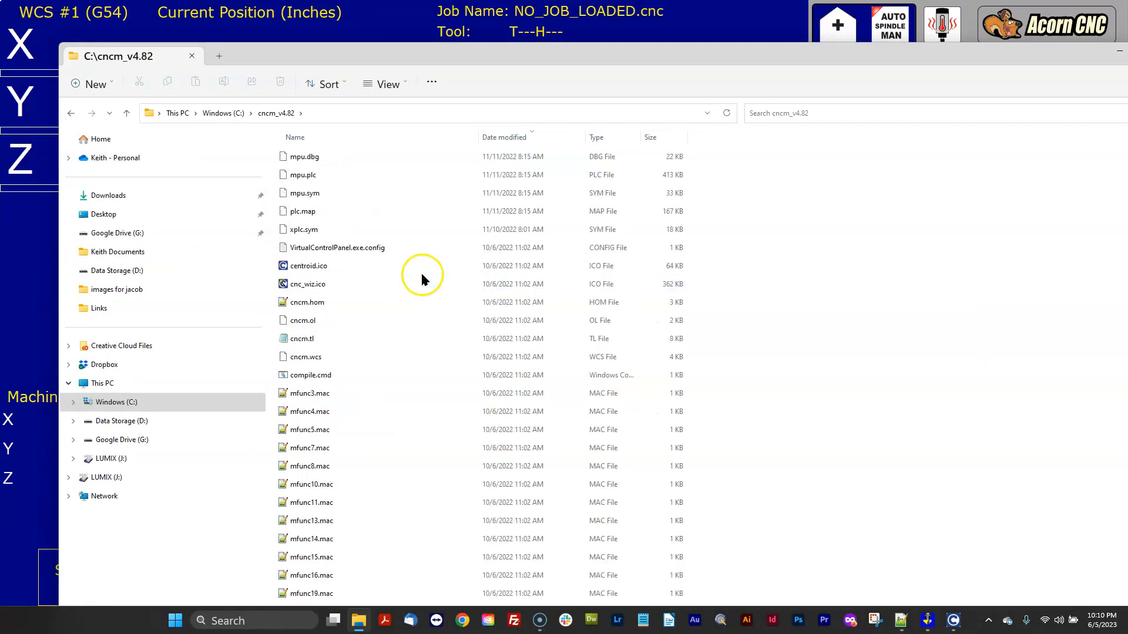
pyautogui.scroll(-5, 423, 286)
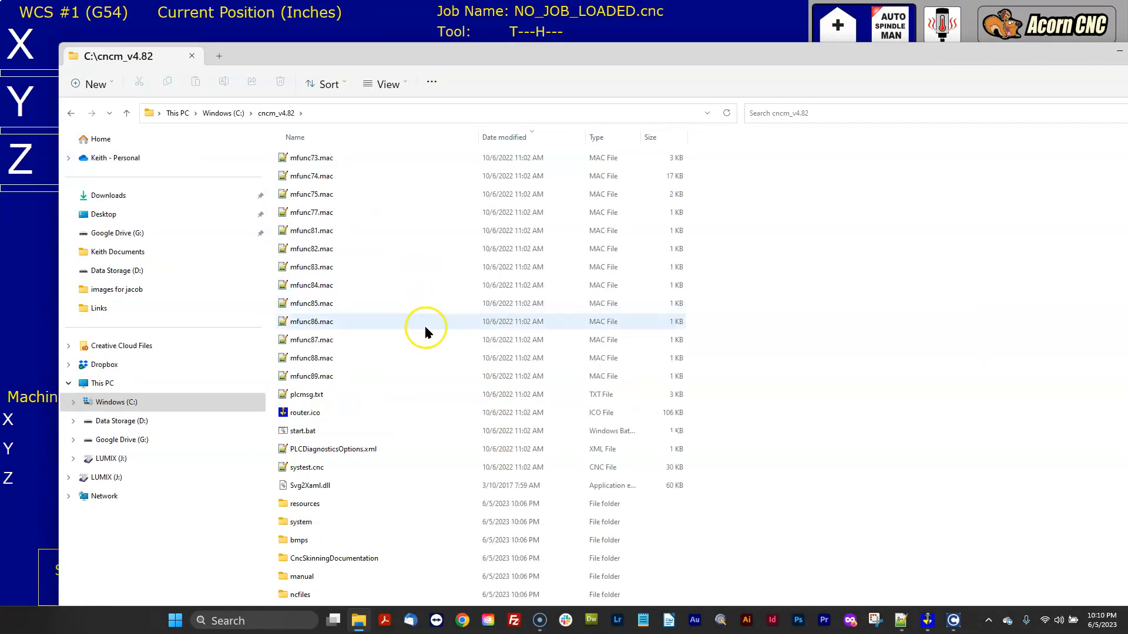
pyautogui.doubleClick(297, 502)
pyautogui.doubleClick(297, 154)
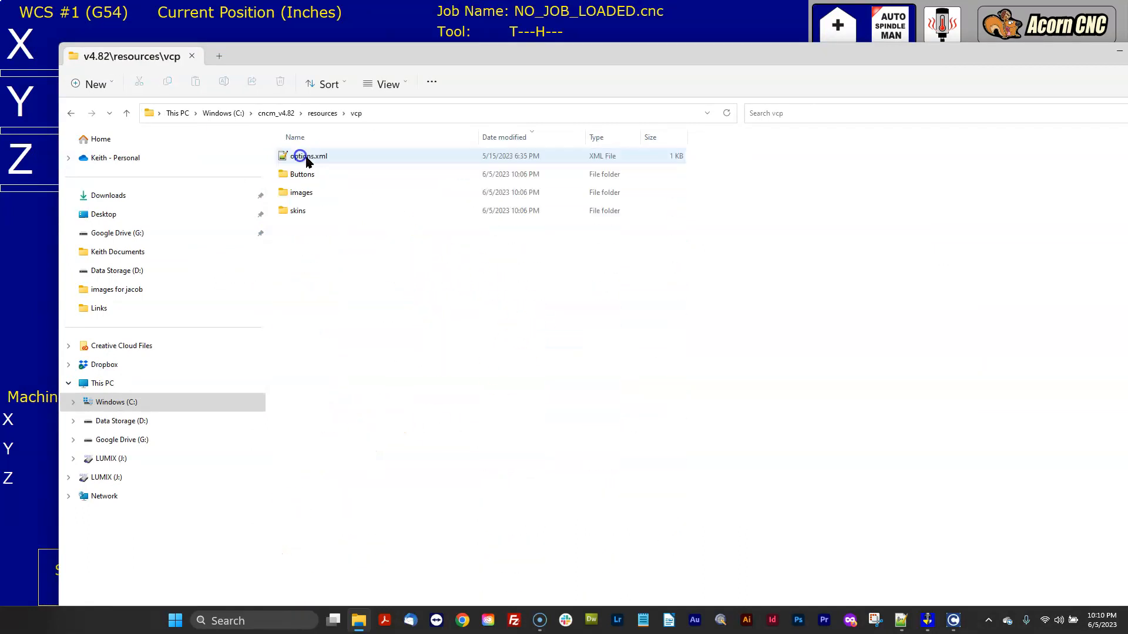
pyautogui.click(308, 212)
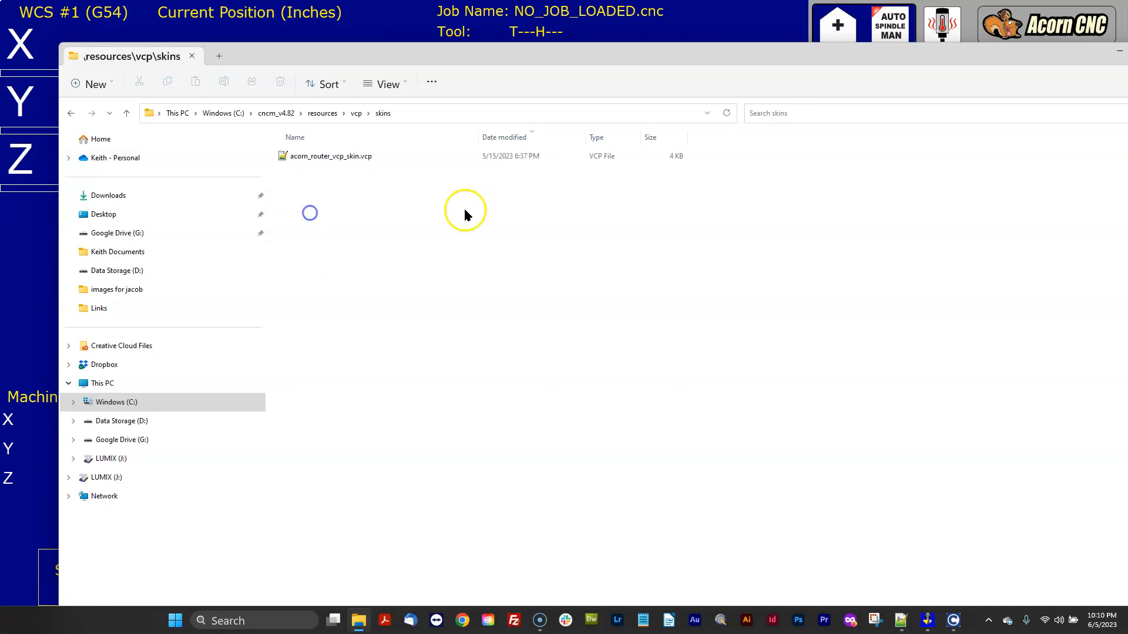
# Open the backup's acorn_router_vcp_skin.vcp in Notepad++ and review its button layout entries.
pyautogui.rightClick(352, 156)
pyautogui.click(427, 214)
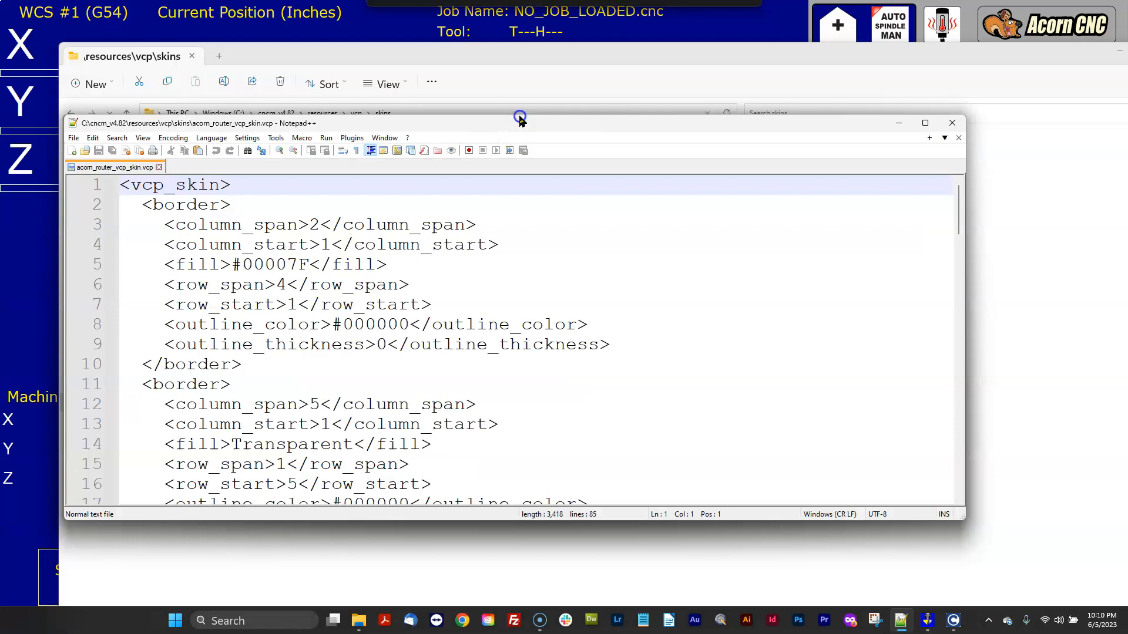
pyautogui.click(927, 99)
pyautogui.scroll(-20, 652, 245)
pyautogui.scroll(6, 665, 253)
pyautogui.scroll(3, 665, 253)
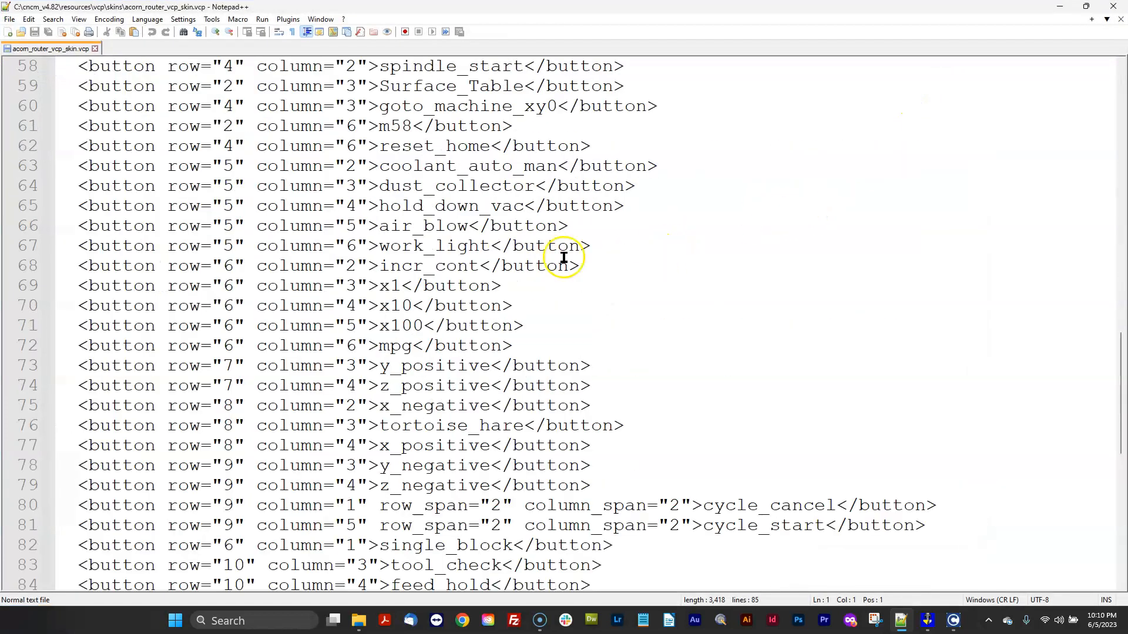
pyautogui.moveTo(99, 186); pyautogui.dragTo(570, 521)
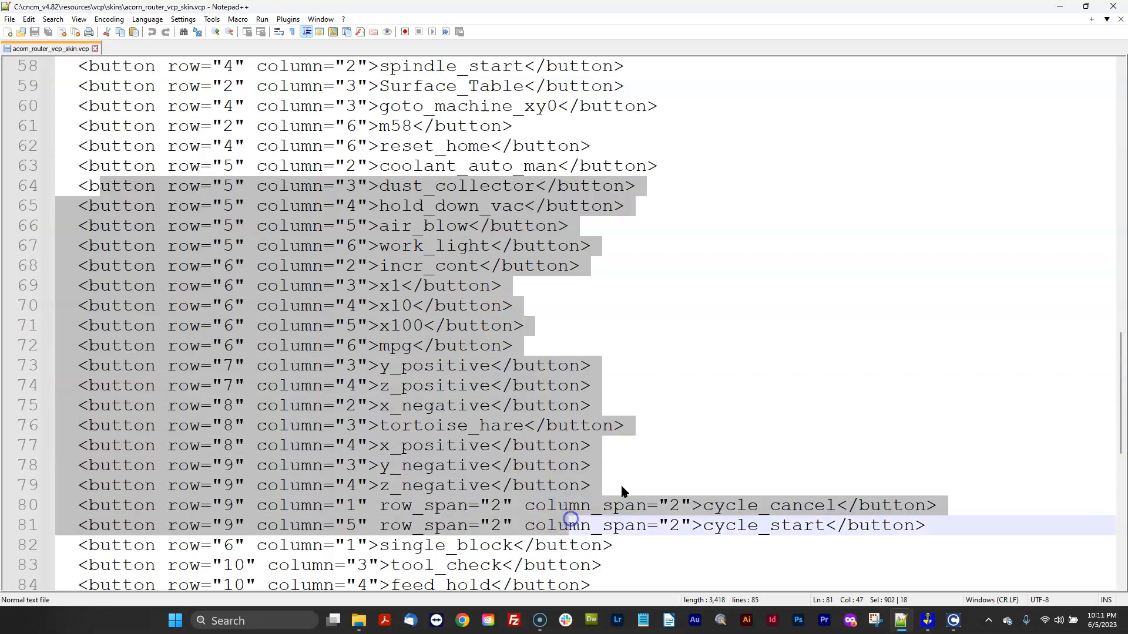
pyautogui.scroll(-3, 723, 368)
pyautogui.moveTo(625, 410); pyautogui.dragTo(235, 146)
pyautogui.click(645, 393)
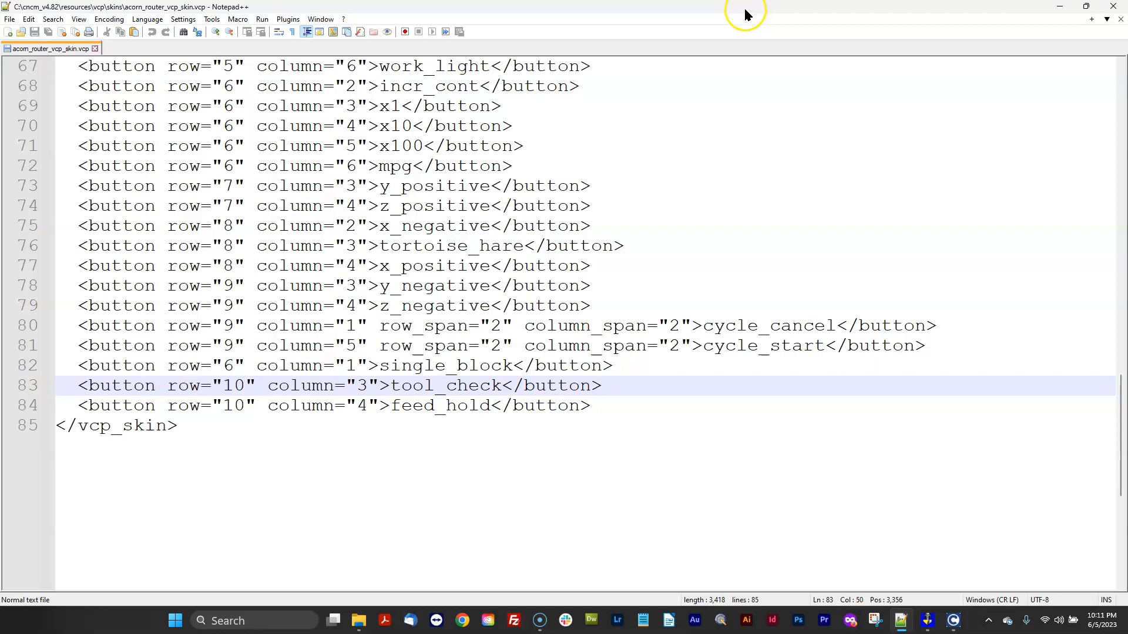
# Close Notepad++ and bring the backup's skins folder back into view.
pyautogui.moveTo(735, 11); pyautogui.dragTo(730, 144)
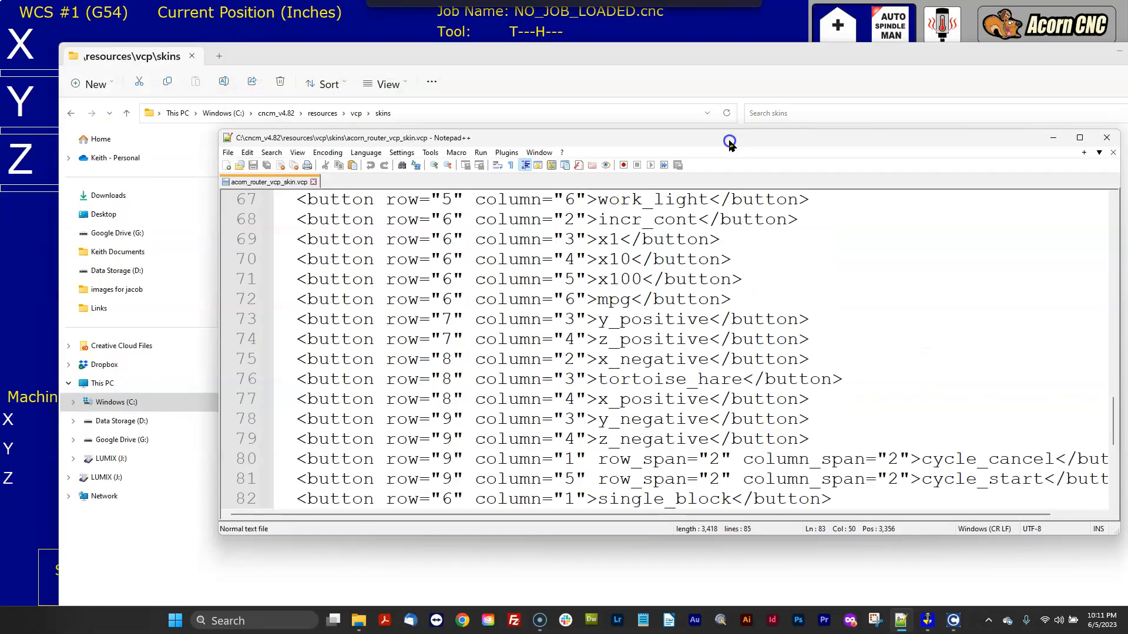
pyautogui.click(1053, 138)
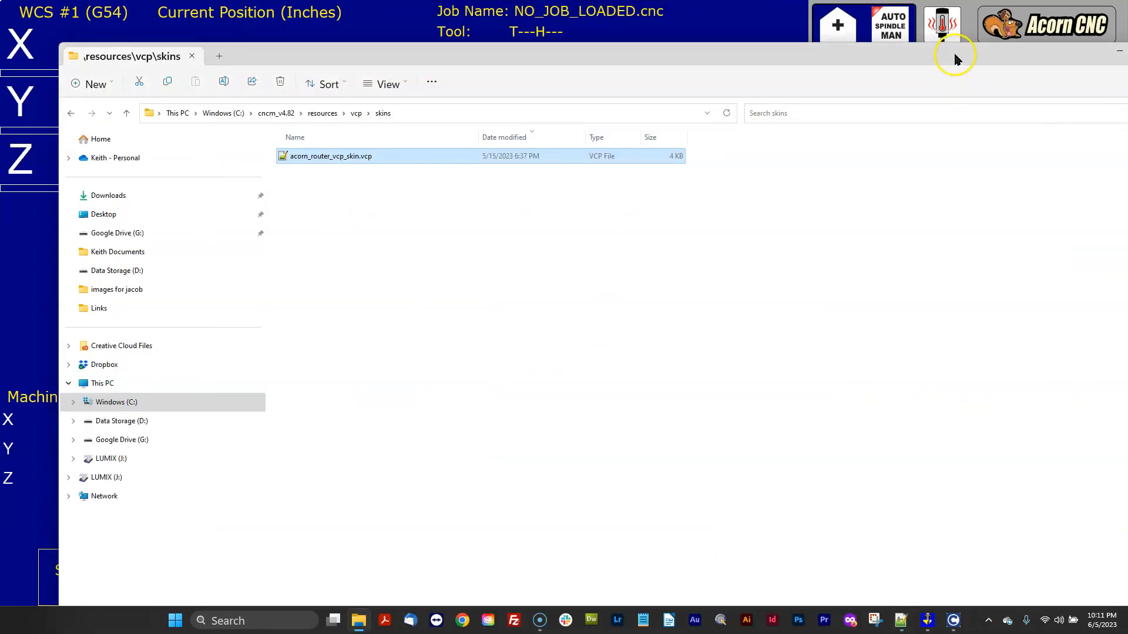
pyautogui.moveTo(955, 59); pyautogui.dragTo(911, 68)
pyautogui.click(1076, 65)
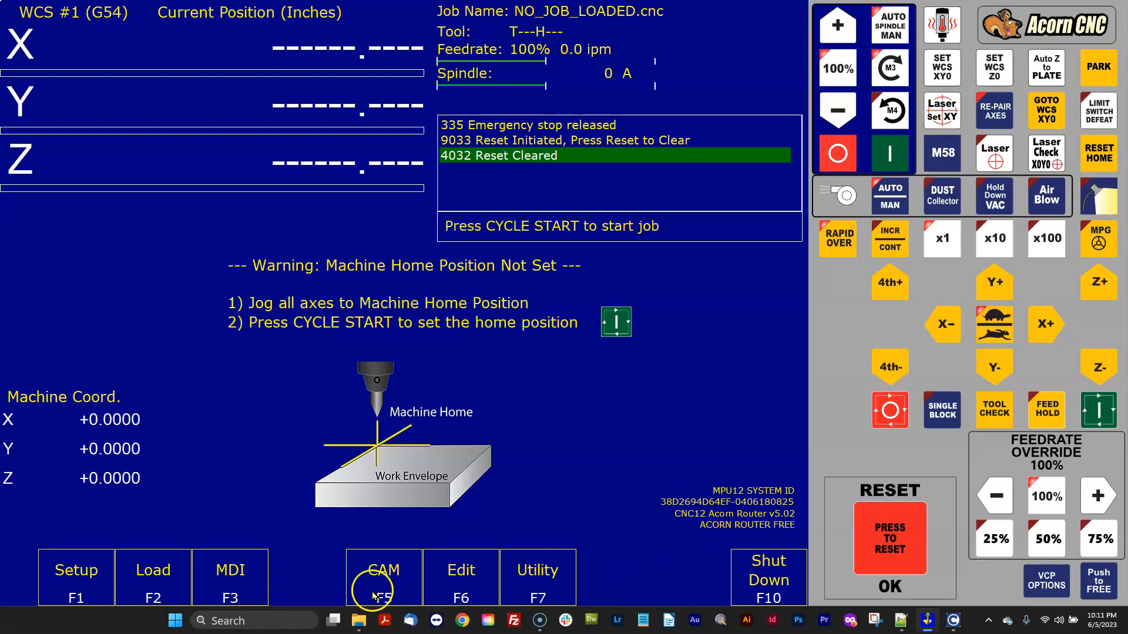
pyautogui.click(358, 621)
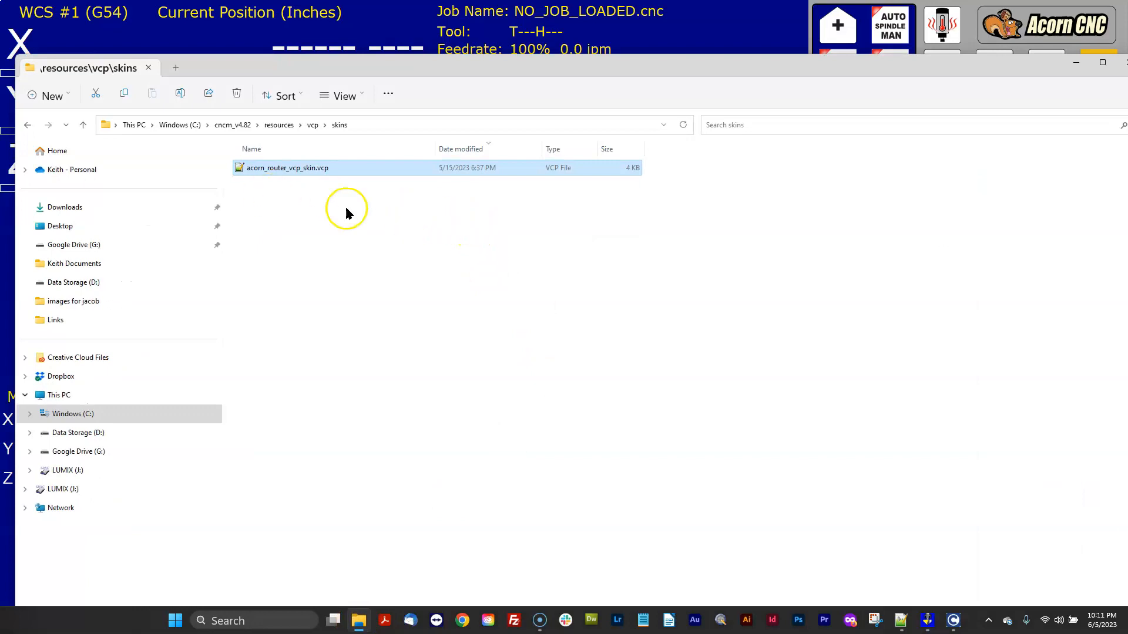
# Copy the spin_warm button folder from the backup's resources\vcp\Buttons folder.
pyautogui.click(311, 124)
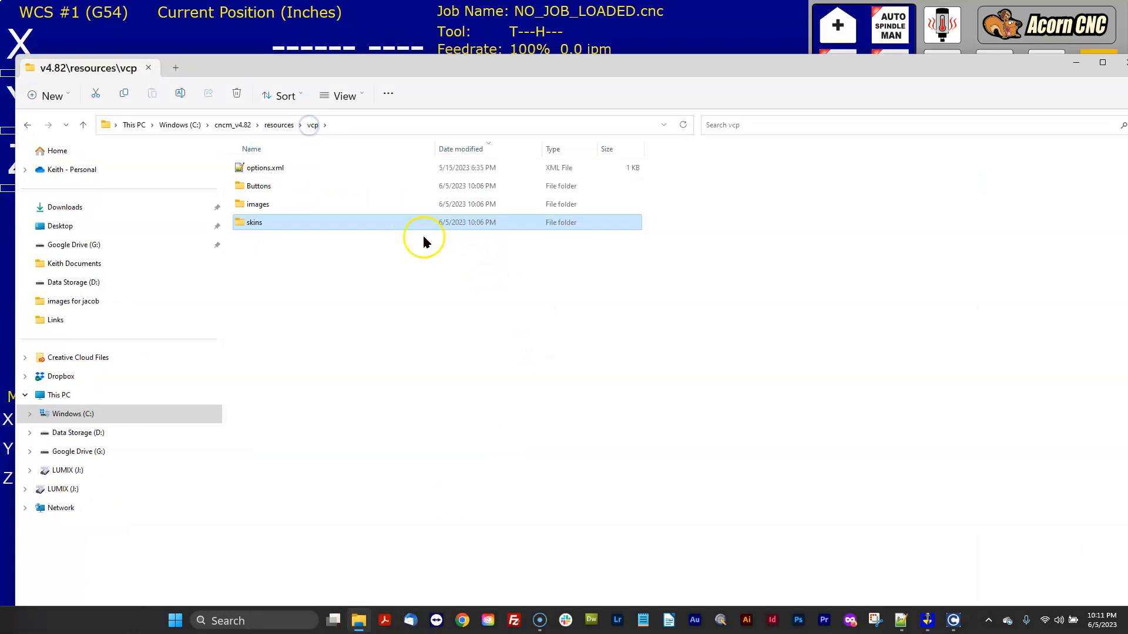
pyautogui.doubleClick(259, 187)
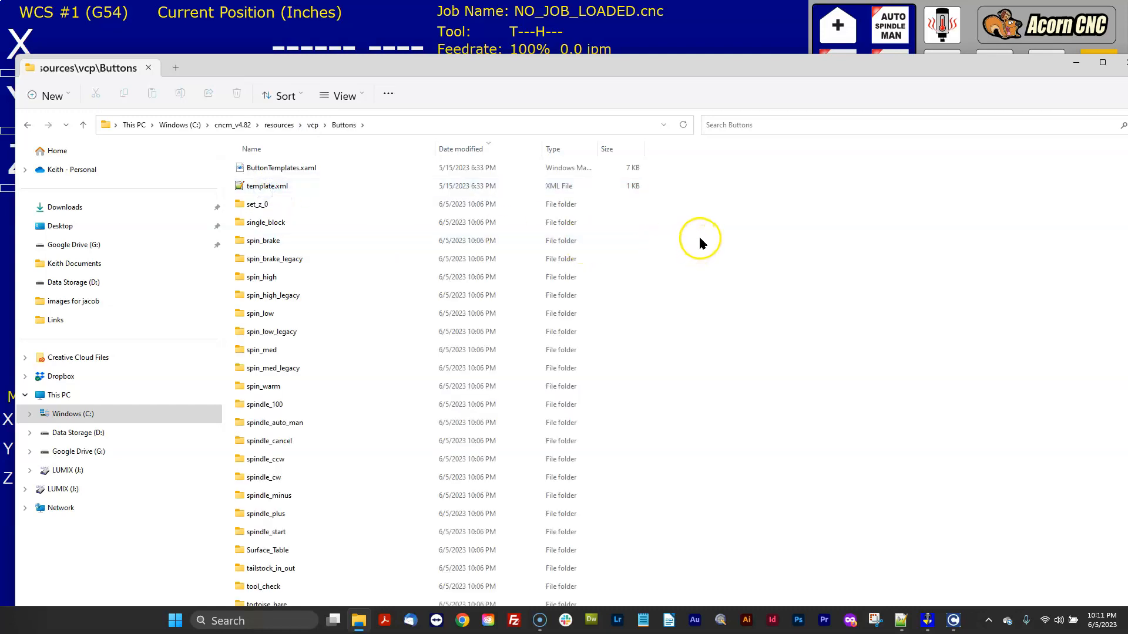
pyautogui.moveTo(843, 69); pyautogui.dragTo(880, 33)
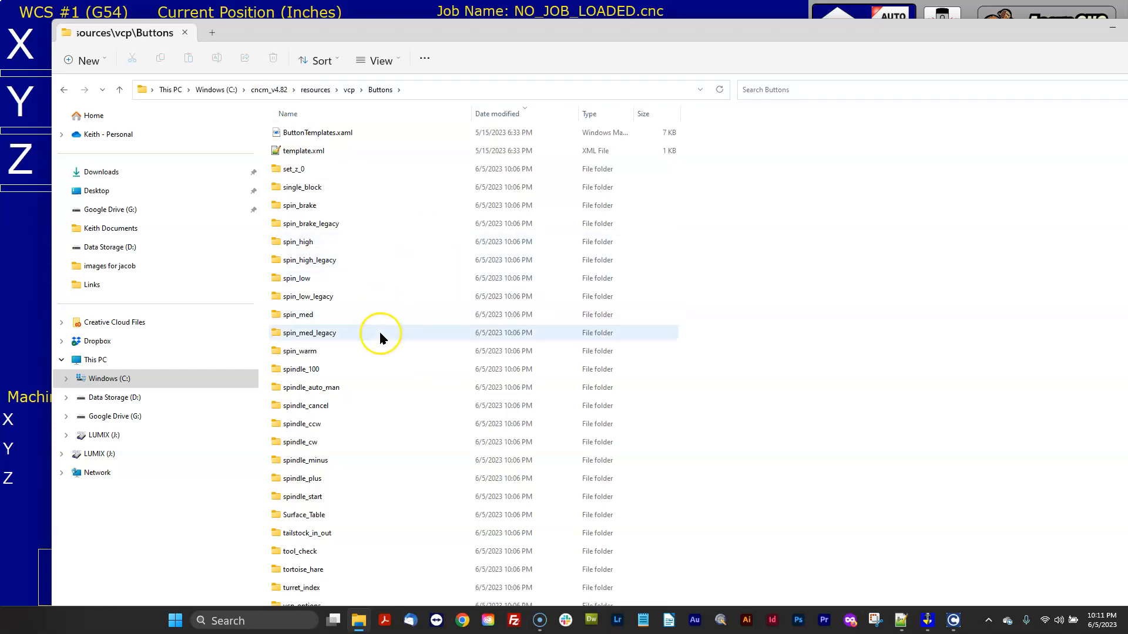
pyautogui.rightClick(278, 355)
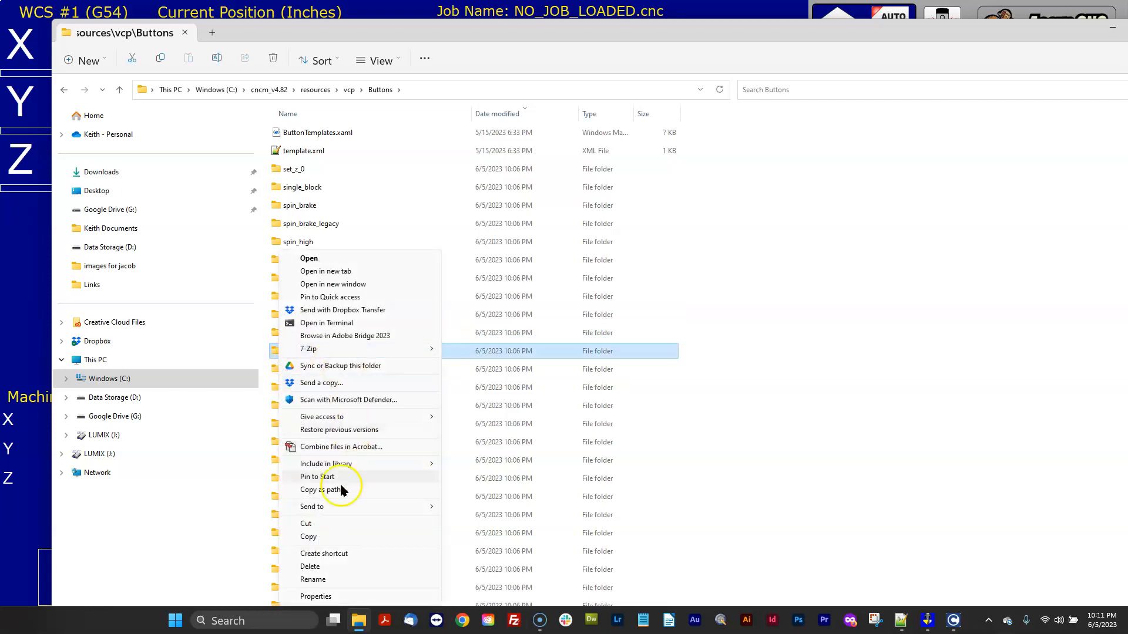
pyautogui.click(308, 536)
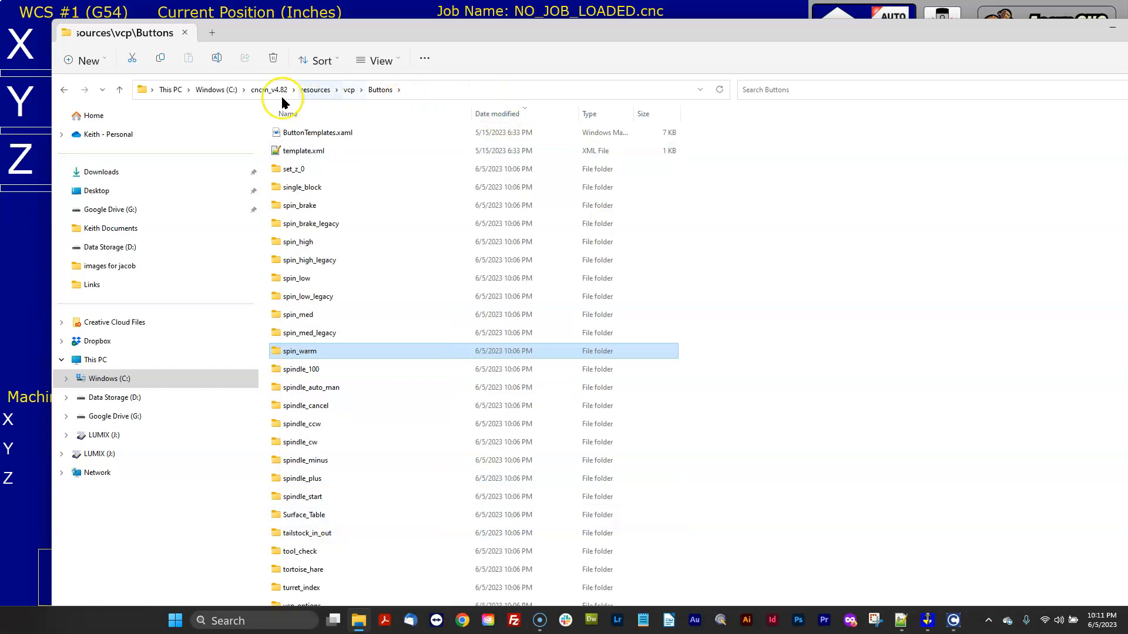
# In the new installation's cncm\resources\vcp\Buttons folder, rename the existing spin_warm folder to spin_warm_stock.
pyautogui.click(217, 89)
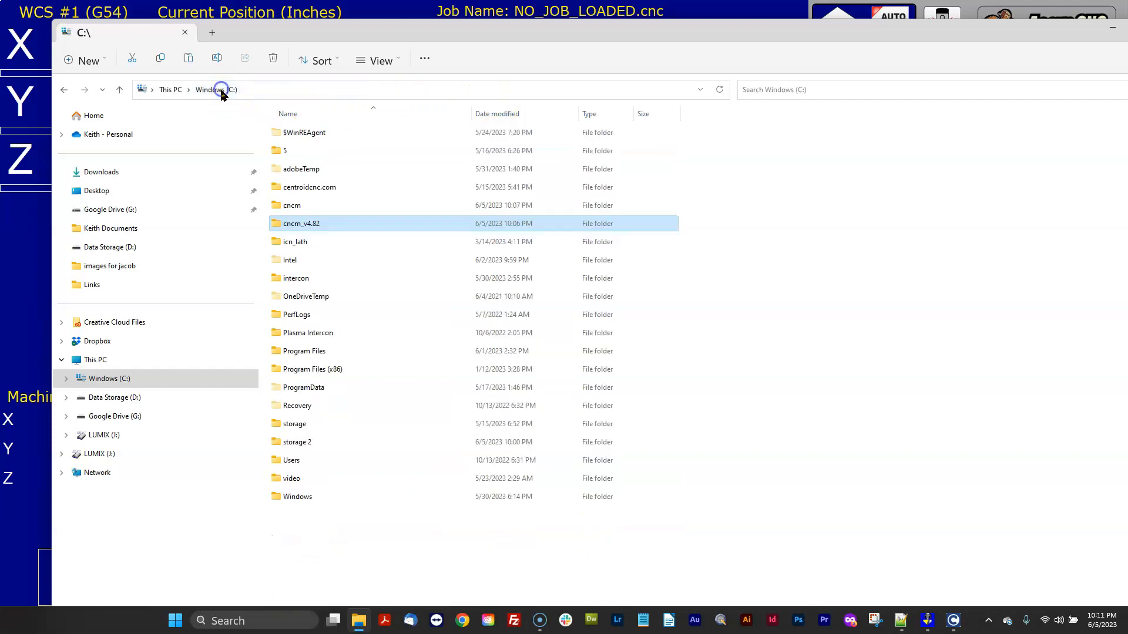
pyautogui.doubleClick(293, 206)
pyautogui.doubleClick(297, 259)
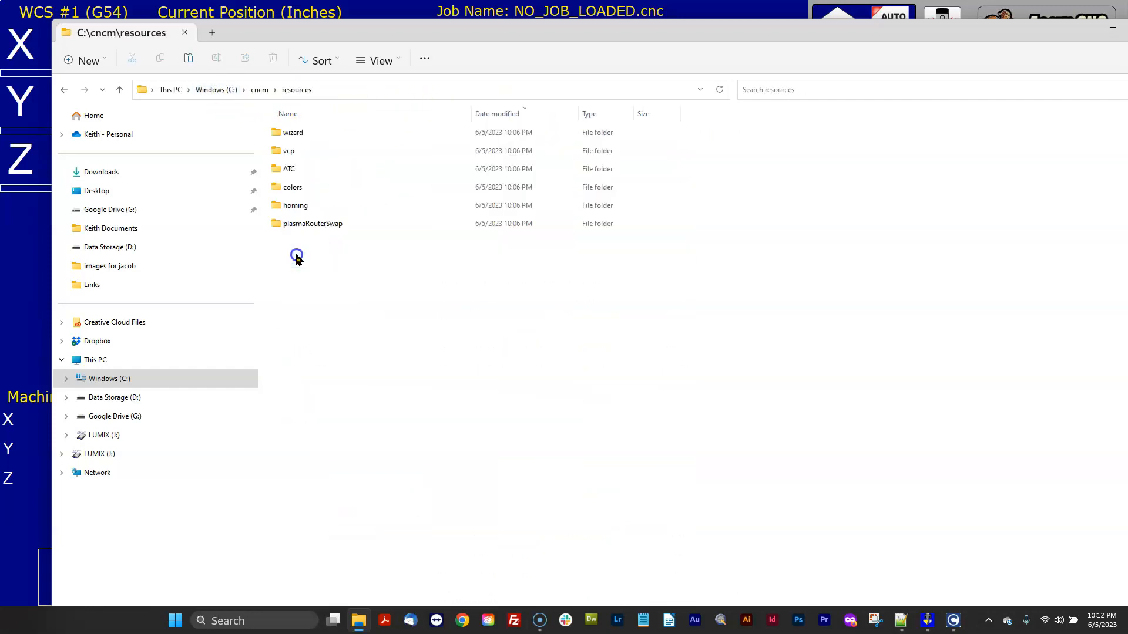
pyautogui.doubleClick(285, 150)
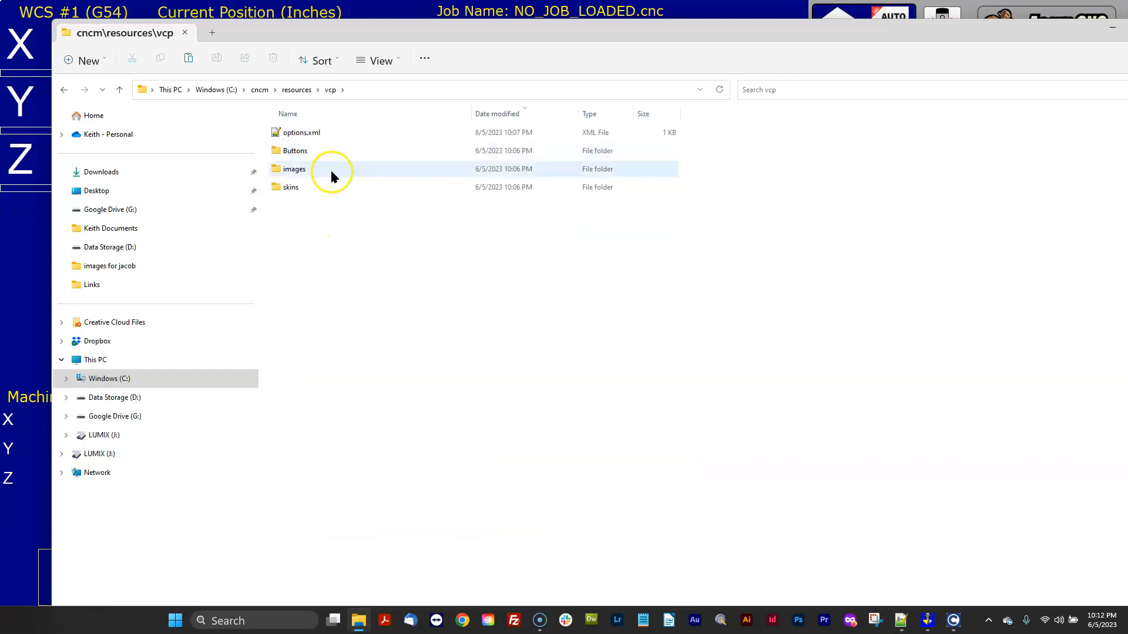
pyautogui.doubleClick(292, 151)
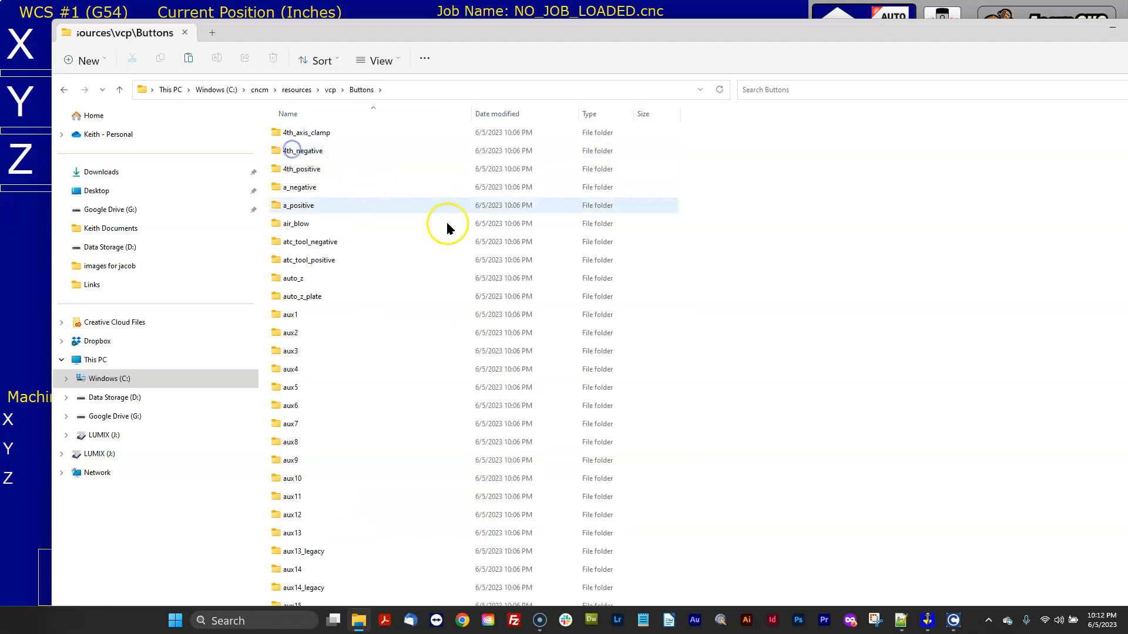
pyautogui.scroll(-20, 458, 264)
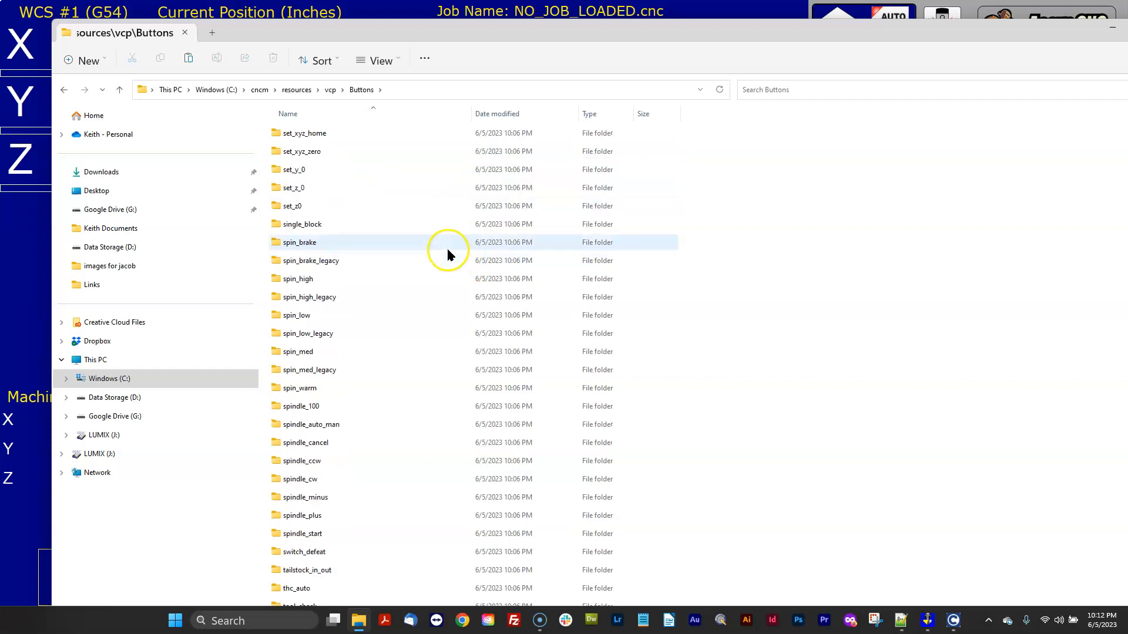
pyautogui.rightClick(286, 388)
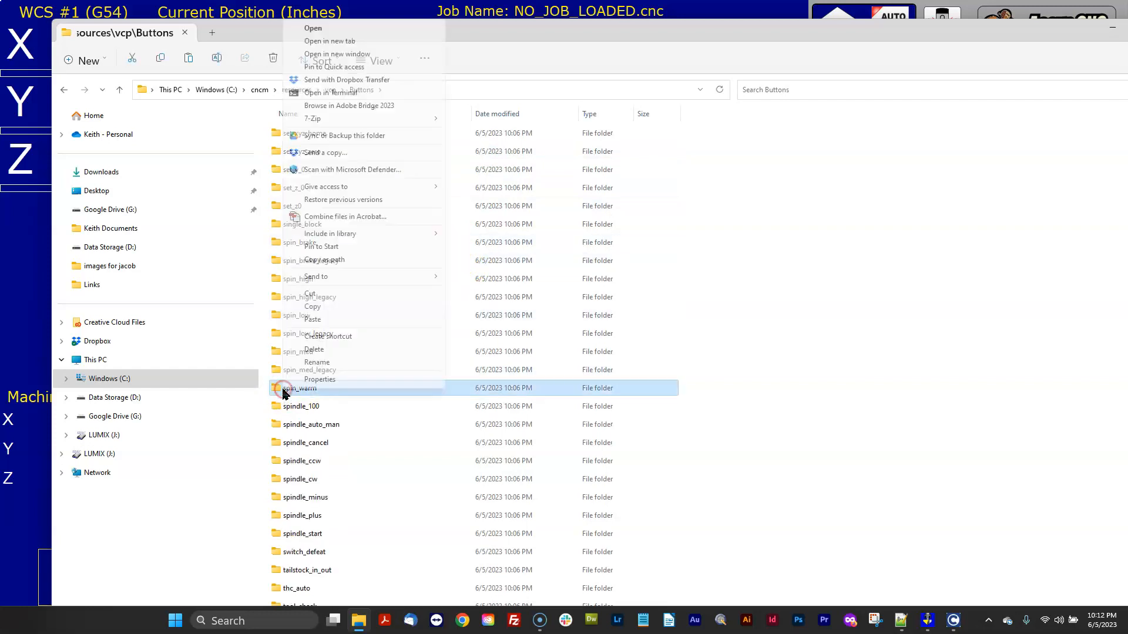
pyautogui.click(317, 363)
pyautogui.click(332, 388)
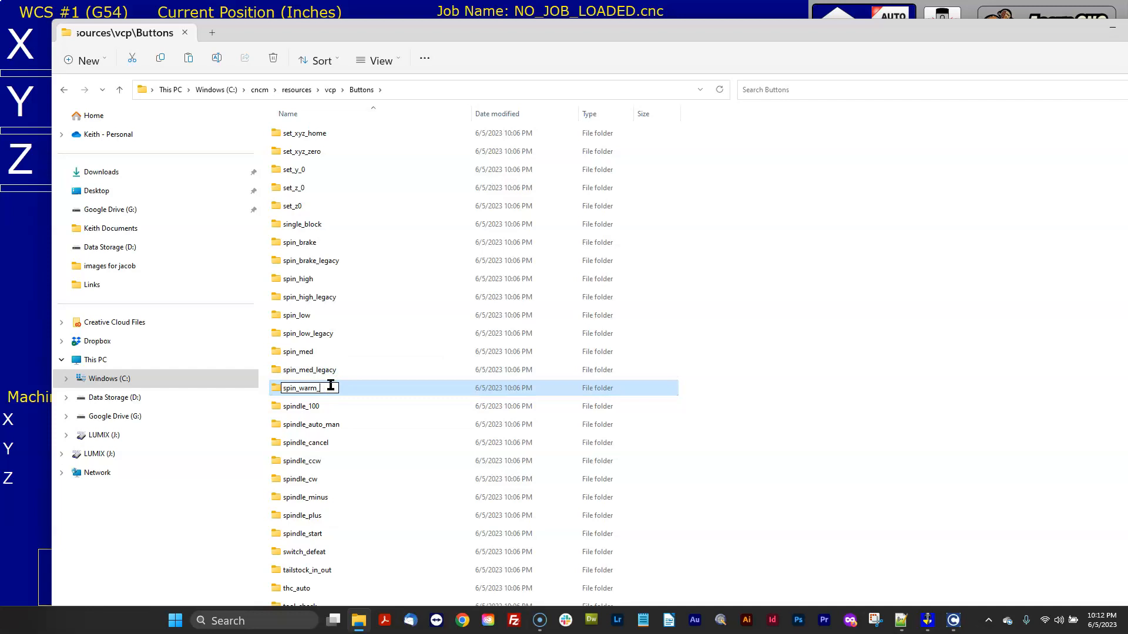
pyautogui.click(739, 340)
# Paste the copied spin_warm folder into the new installation's Buttons folder.
pyautogui.rightClick(864, 324)
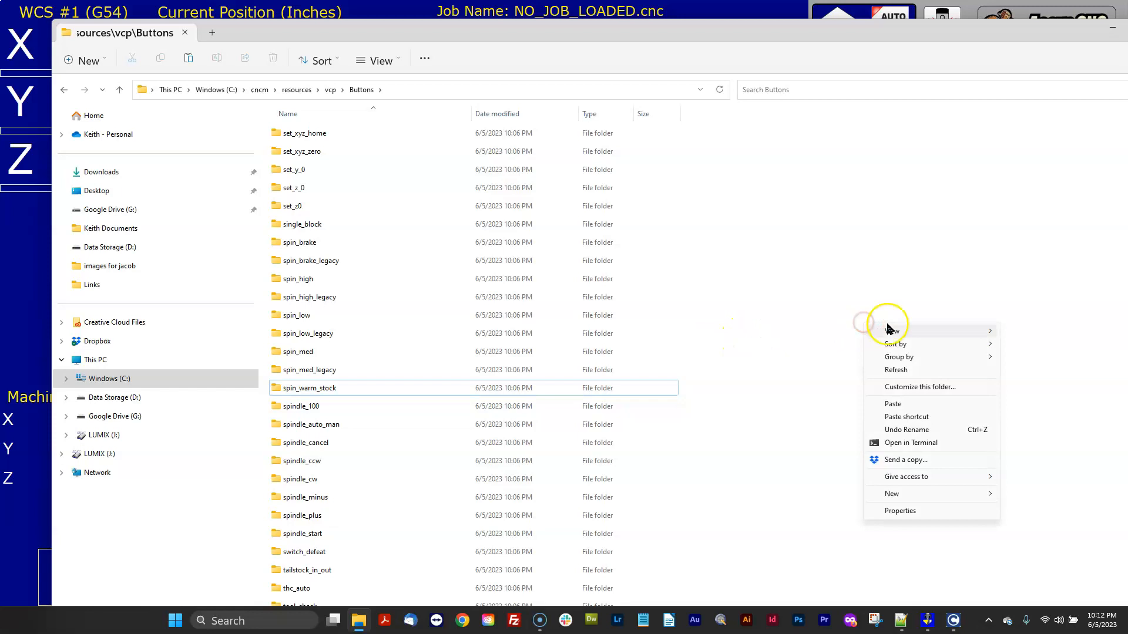
pyautogui.click(911, 403)
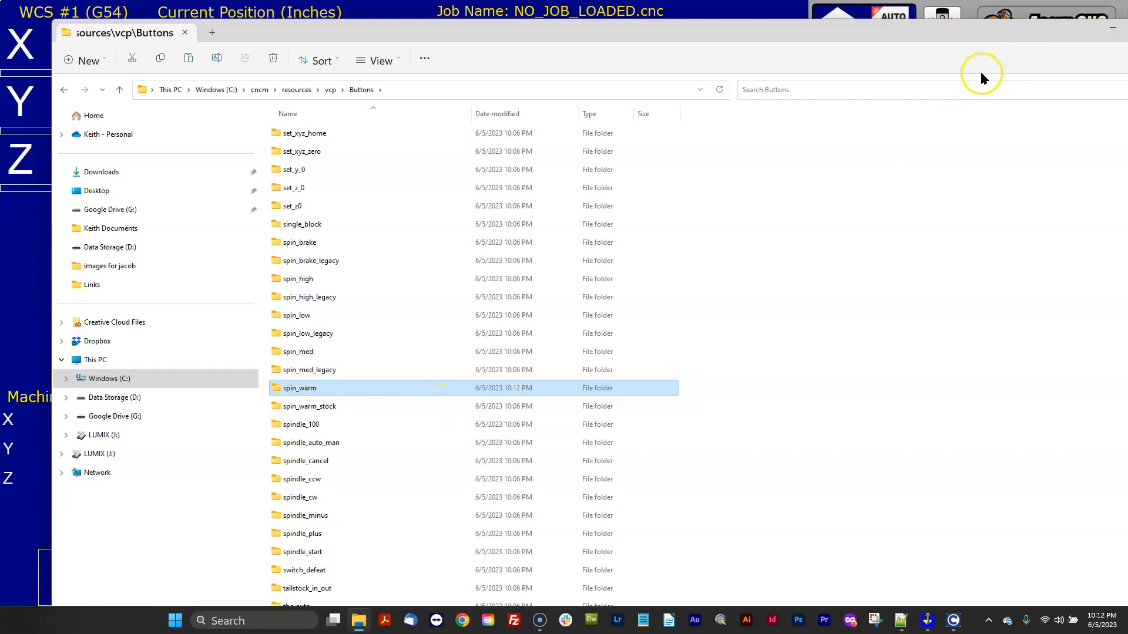
pyautogui.moveTo(961, 35); pyautogui.dragTo(834, 82)
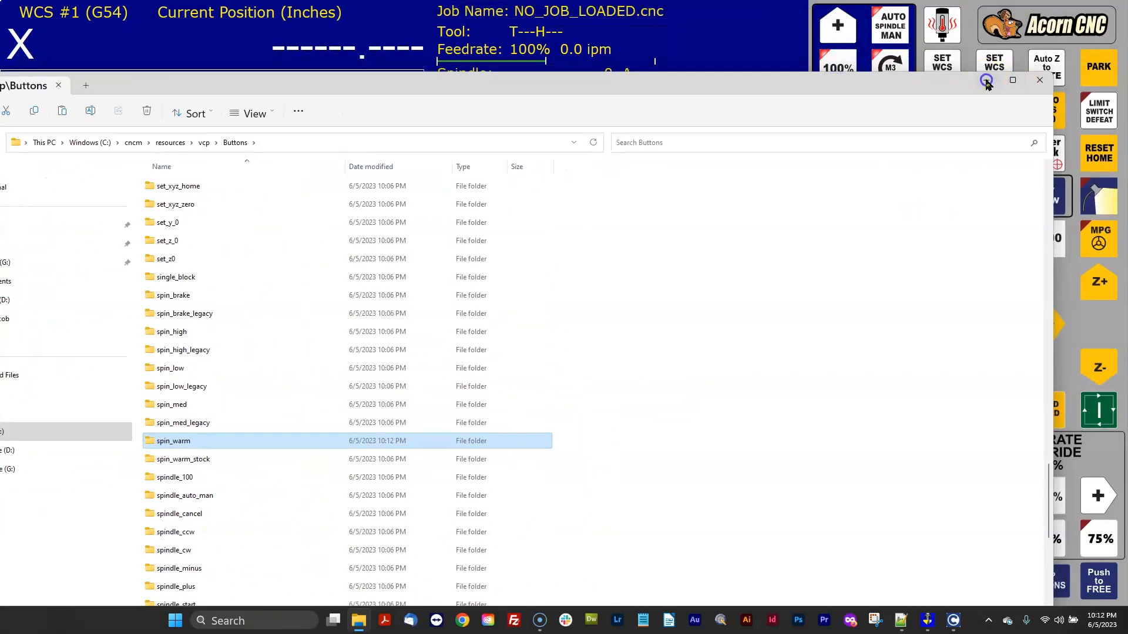
# Exit CNC12 through Shut Down and relaunch it from the CNC12 Router desktop shortcut.
pyautogui.click(986, 80)
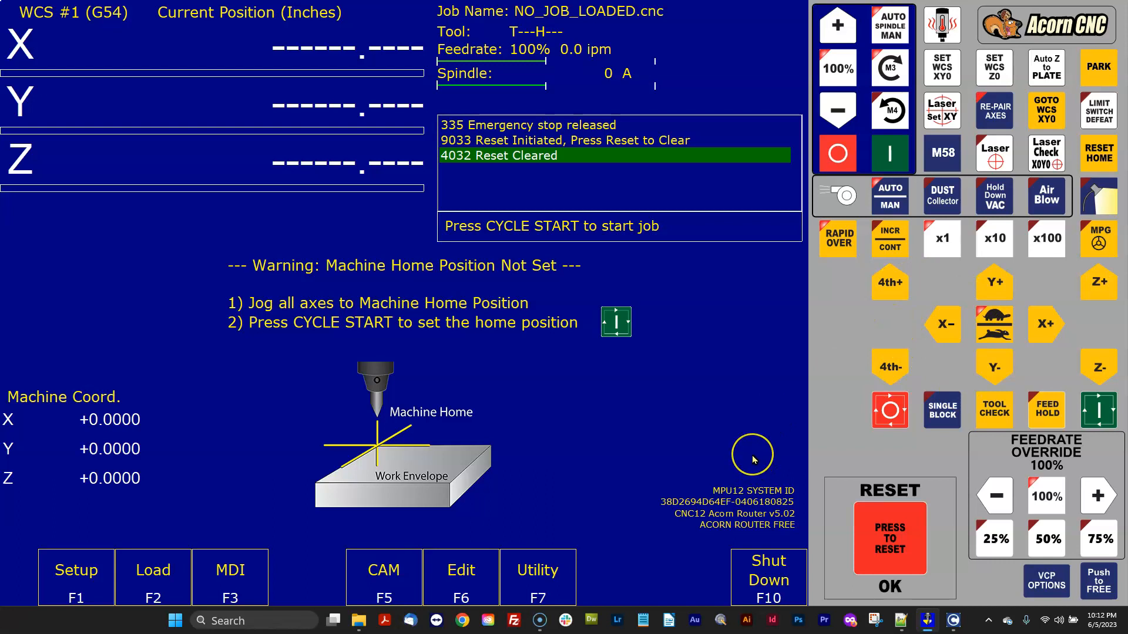
pyautogui.click(767, 566)
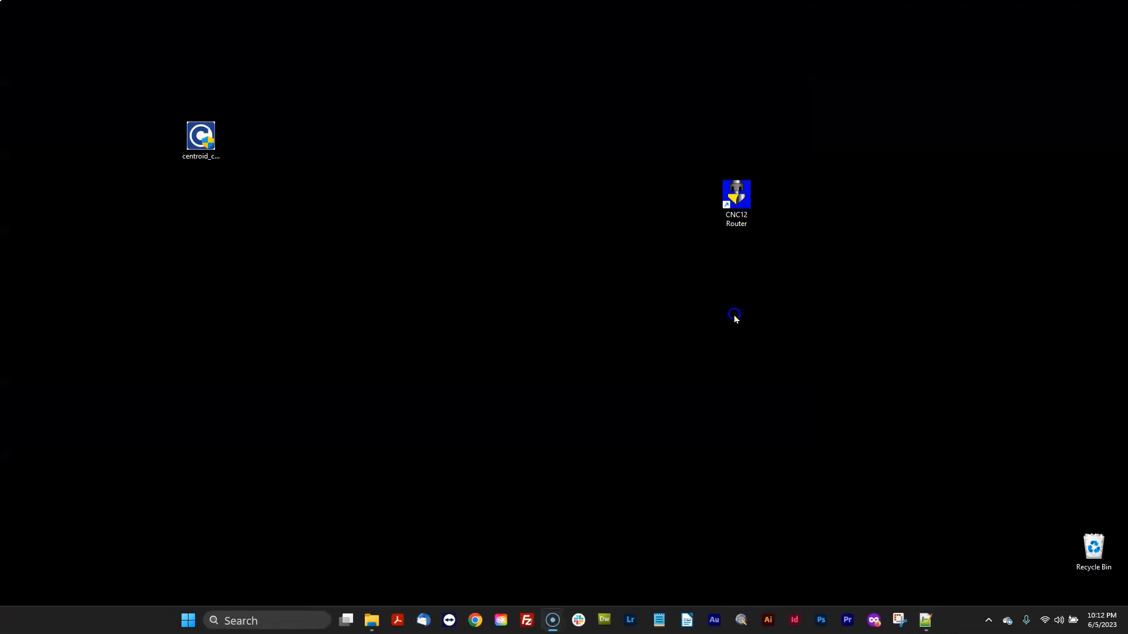
pyautogui.click(741, 216)
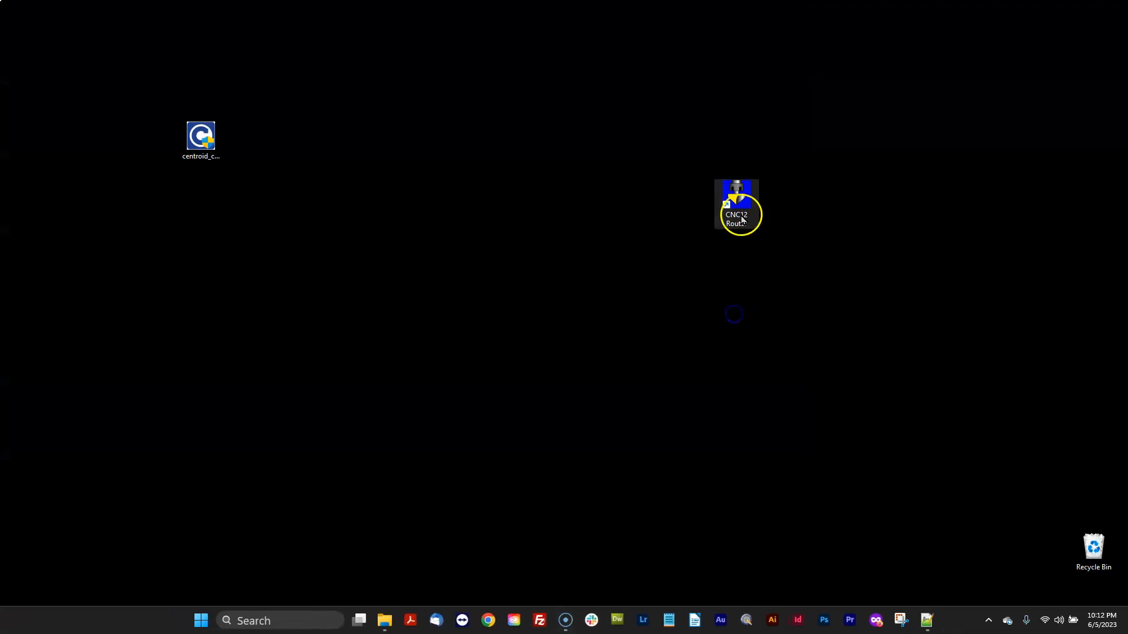
pyautogui.doubleClick(737, 199)
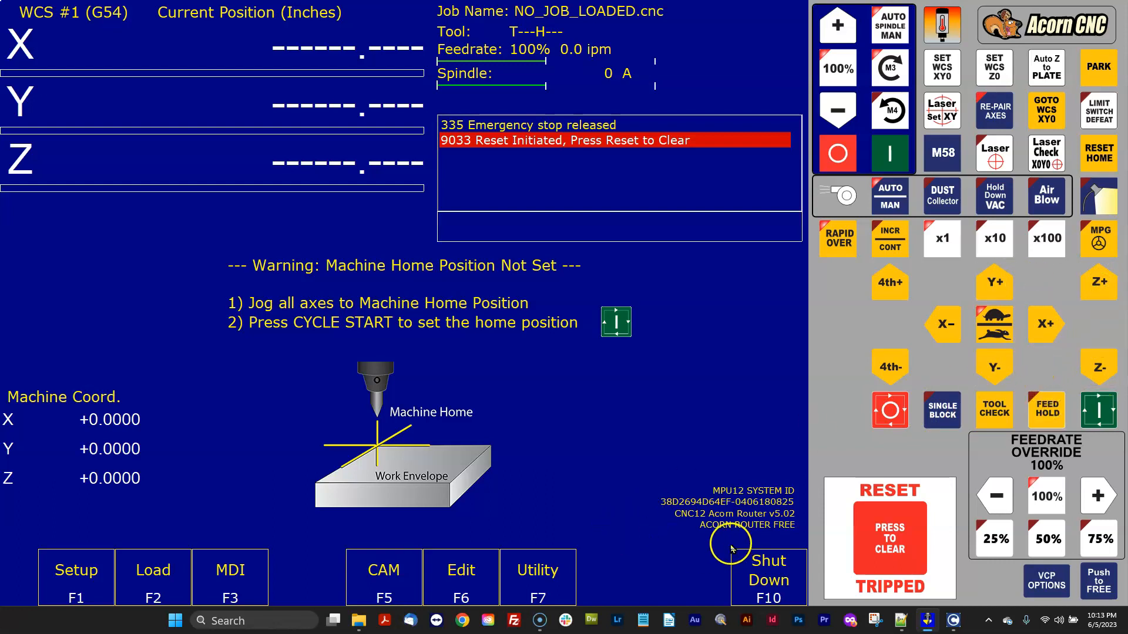
# Open the new installation's acorn_router_vcp_skin.vcp from its skins folder in Notepad++ and maximize it.
pyautogui.click(358, 620)
pyautogui.moveTo(454, 94); pyautogui.dragTo(561, 71)
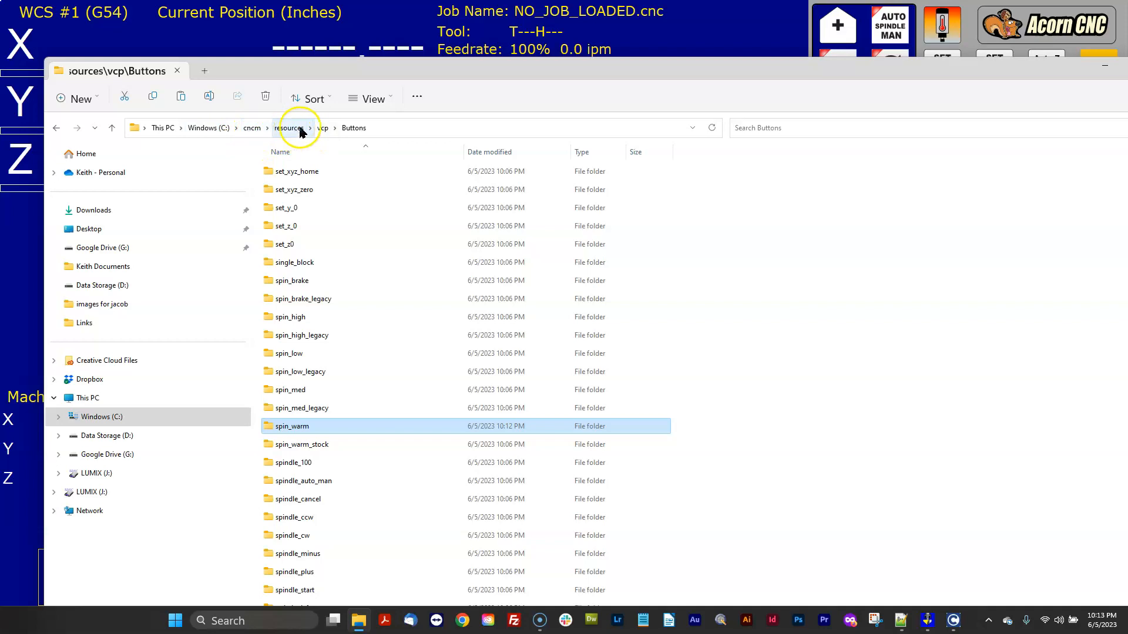
pyautogui.click(322, 128)
pyautogui.doubleClick(276, 226)
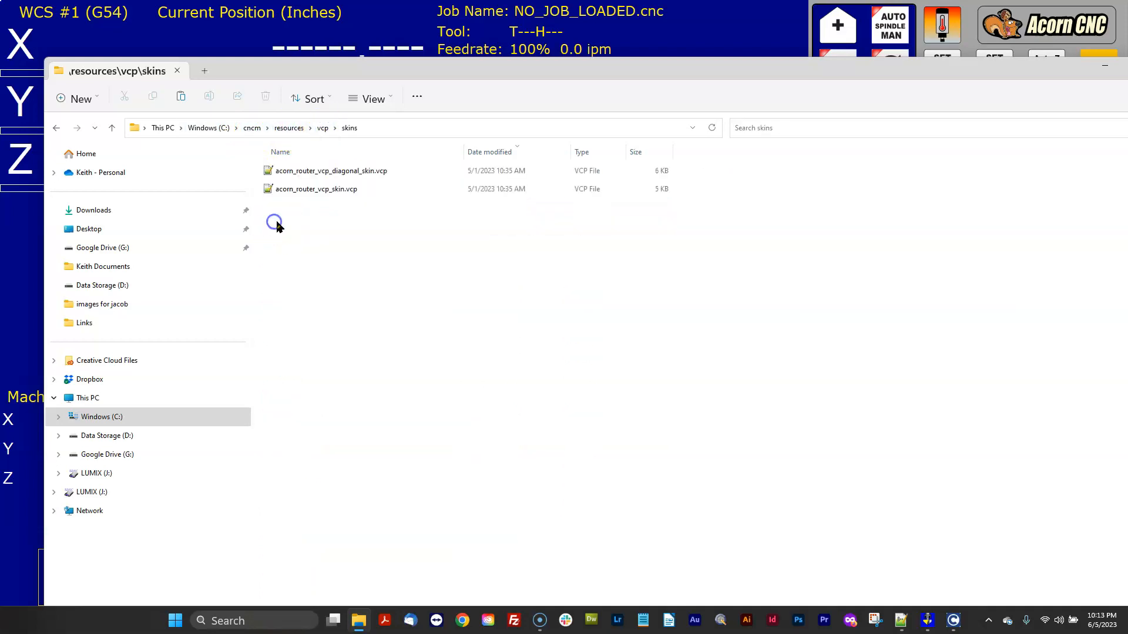
pyautogui.rightClick(339, 194)
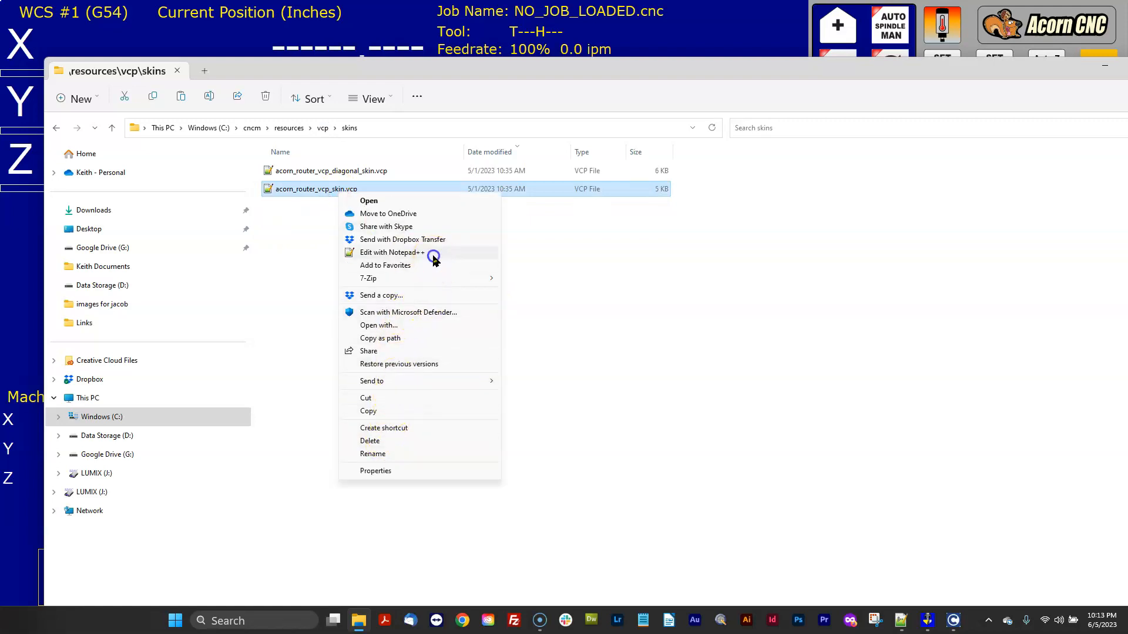
pyautogui.click(434, 257)
pyautogui.moveTo(800, 138); pyautogui.dragTo(740, 129)
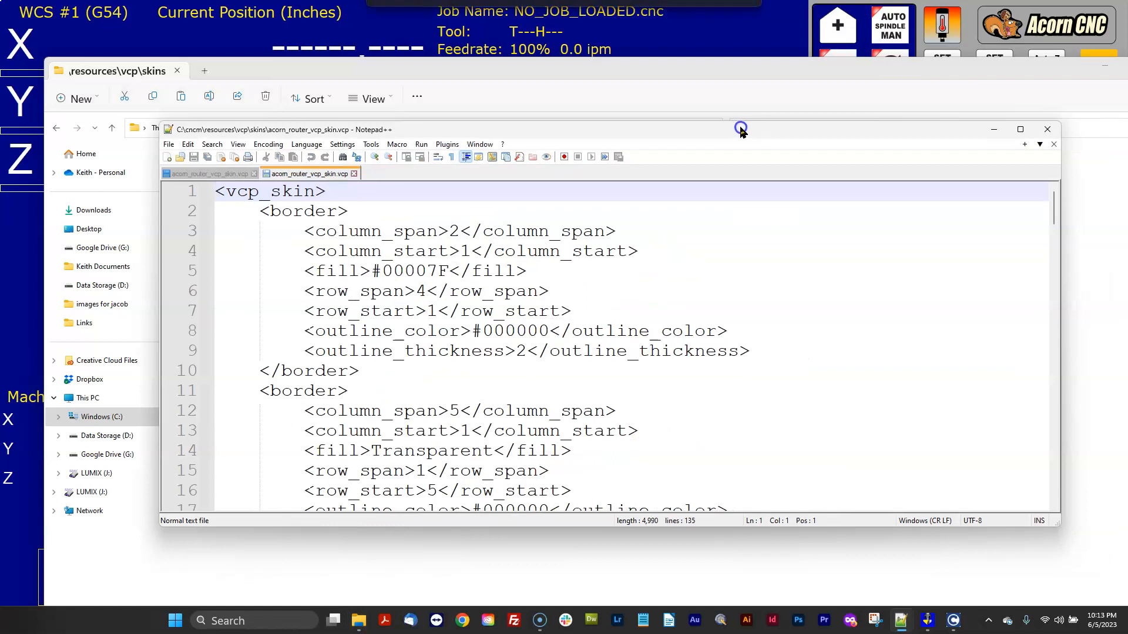
pyautogui.click(1018, 129)
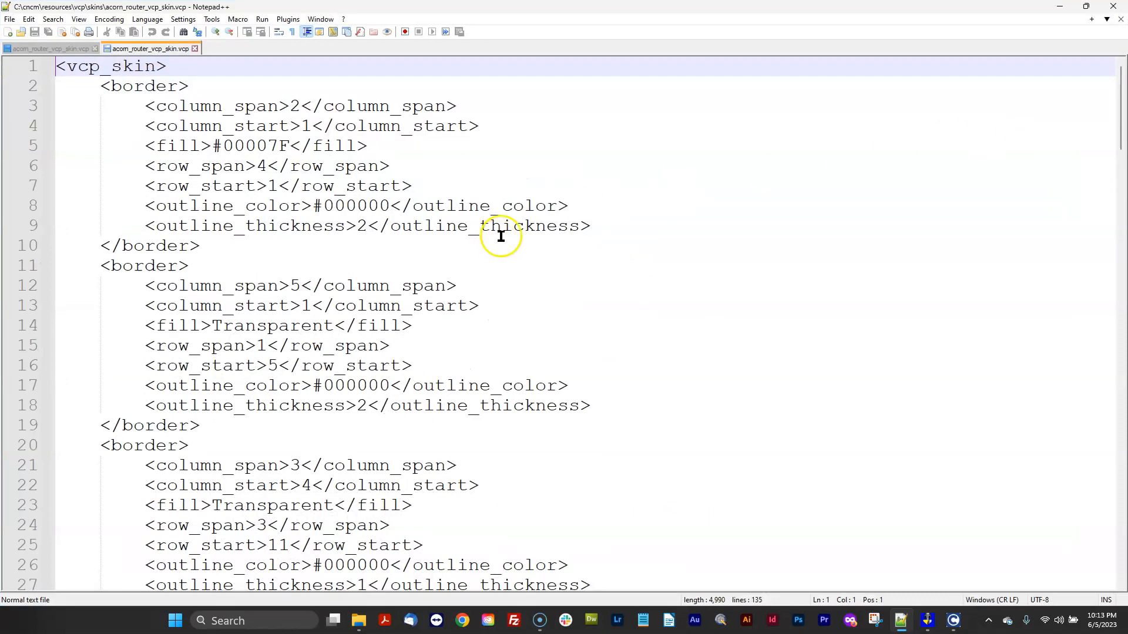
# Select the new skin file's button entries from feedrate_negative through push_free at the end of the file.
pyautogui.scroll(-20, 471, 207)
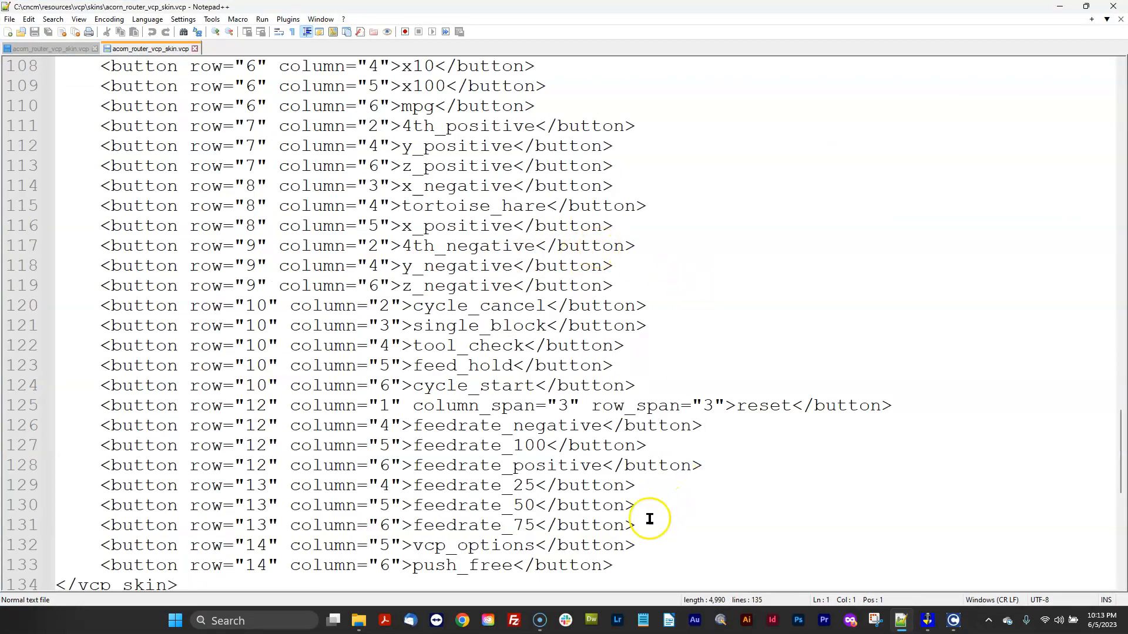
pyautogui.moveTo(644, 569); pyautogui.dragTo(84, 430)
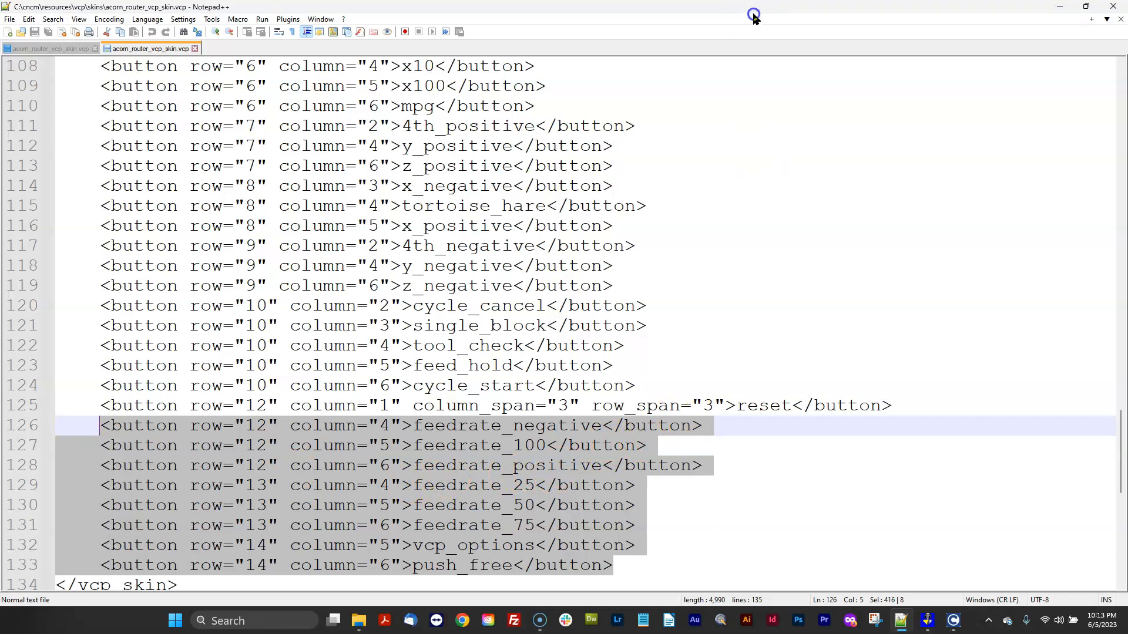
pyautogui.moveTo(753, 14); pyautogui.dragTo(544, 220)
pyautogui.moveTo(981, 61); pyautogui.dragTo(699, 41)
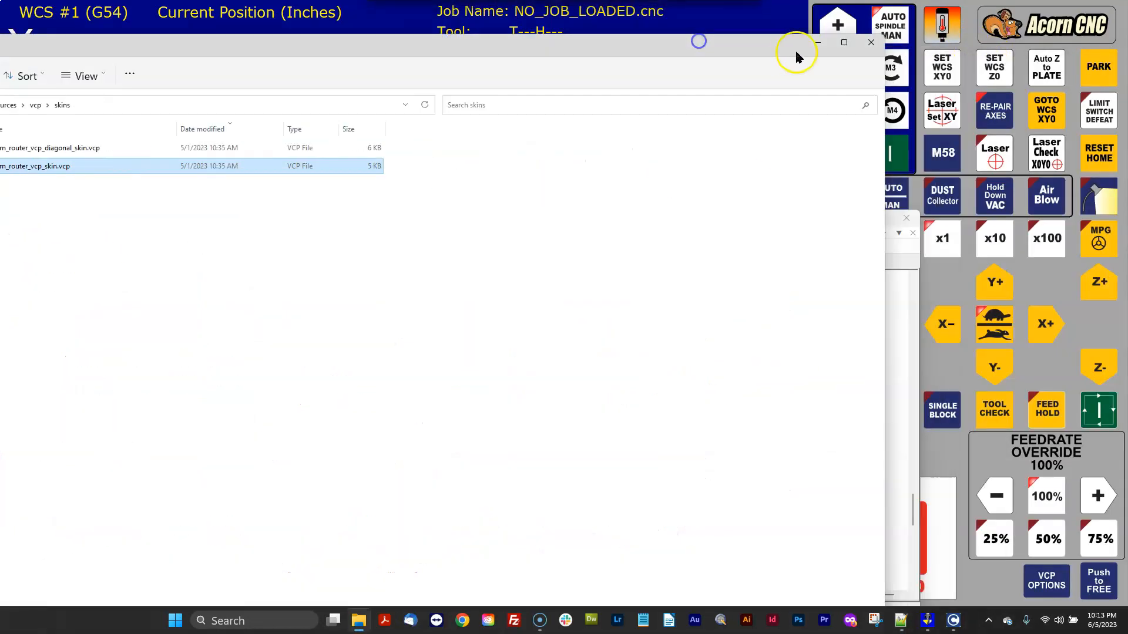
pyautogui.click(818, 42)
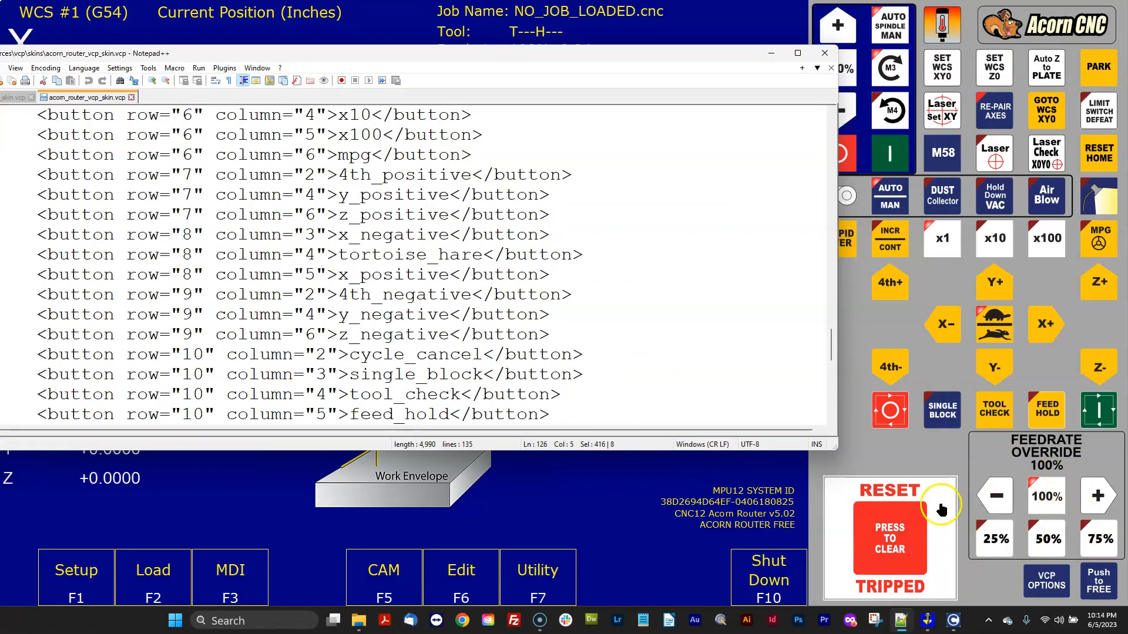
pyautogui.click(796, 52)
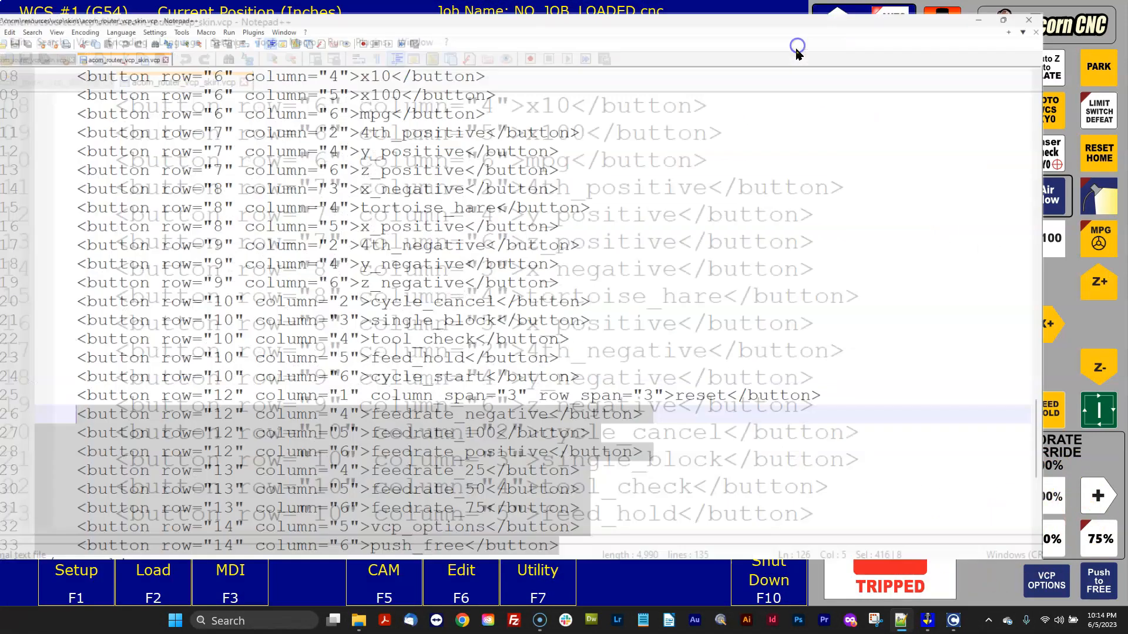
pyautogui.scroll(20, 755, 222)
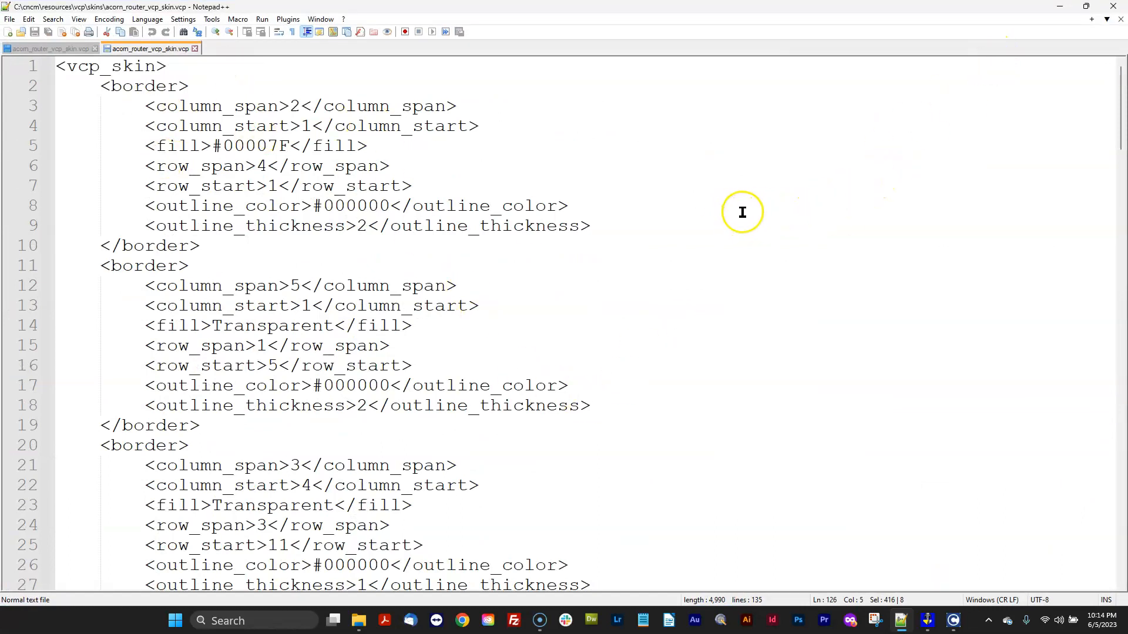
pyautogui.scroll(-20, 746, 212)
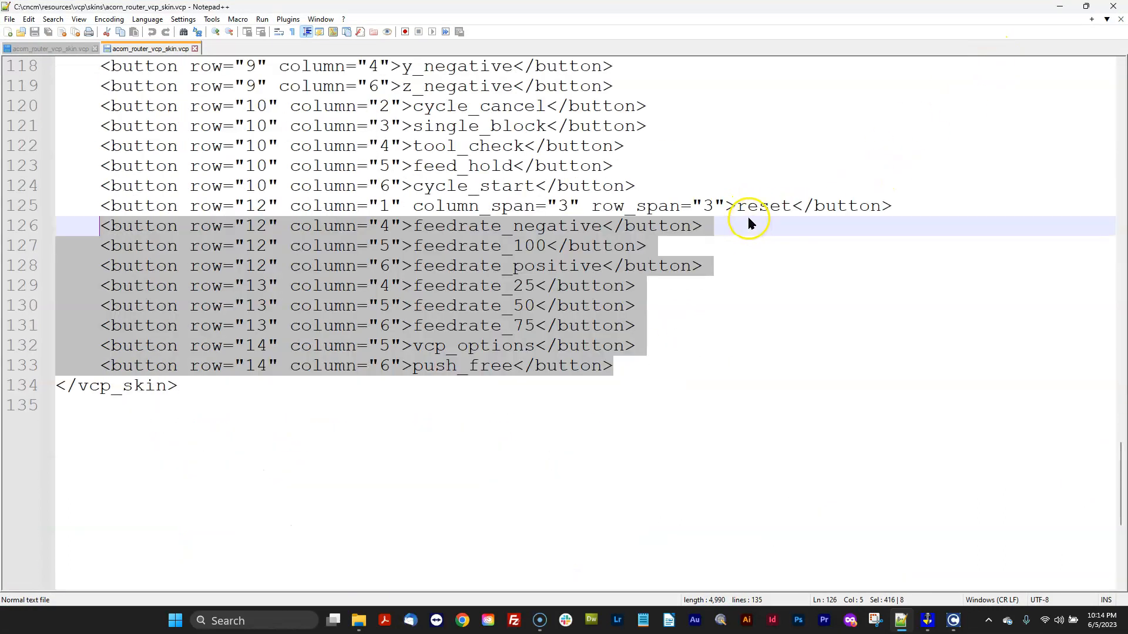
pyautogui.moveTo(886, 62); pyautogui.dragTo(596, 121)
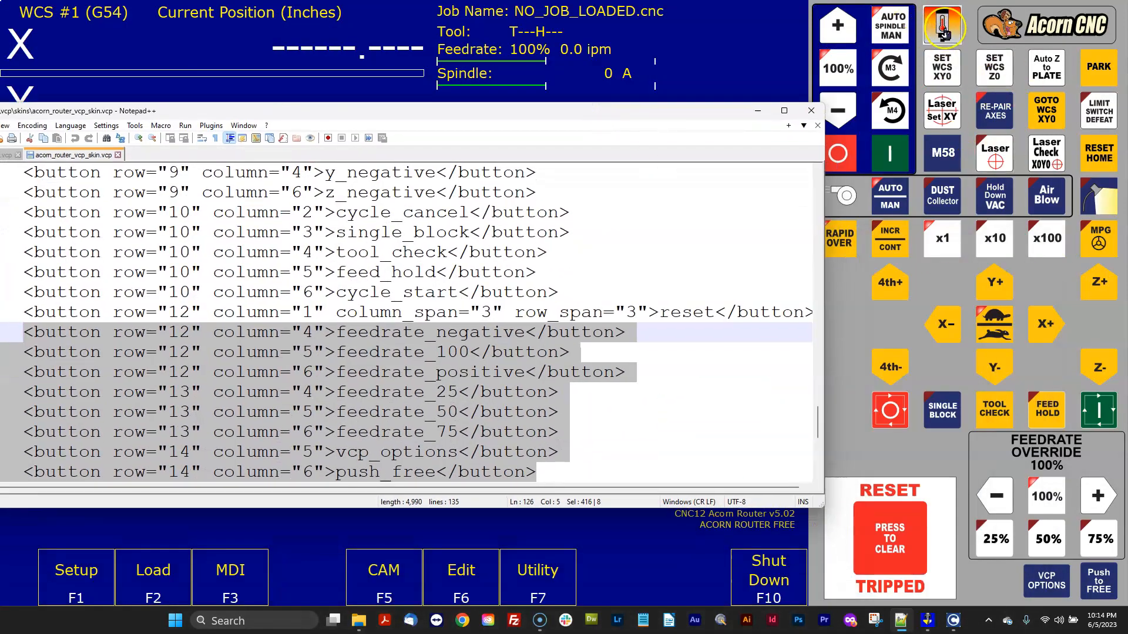
pyautogui.moveTo(643, 104); pyautogui.dragTo(821, 75)
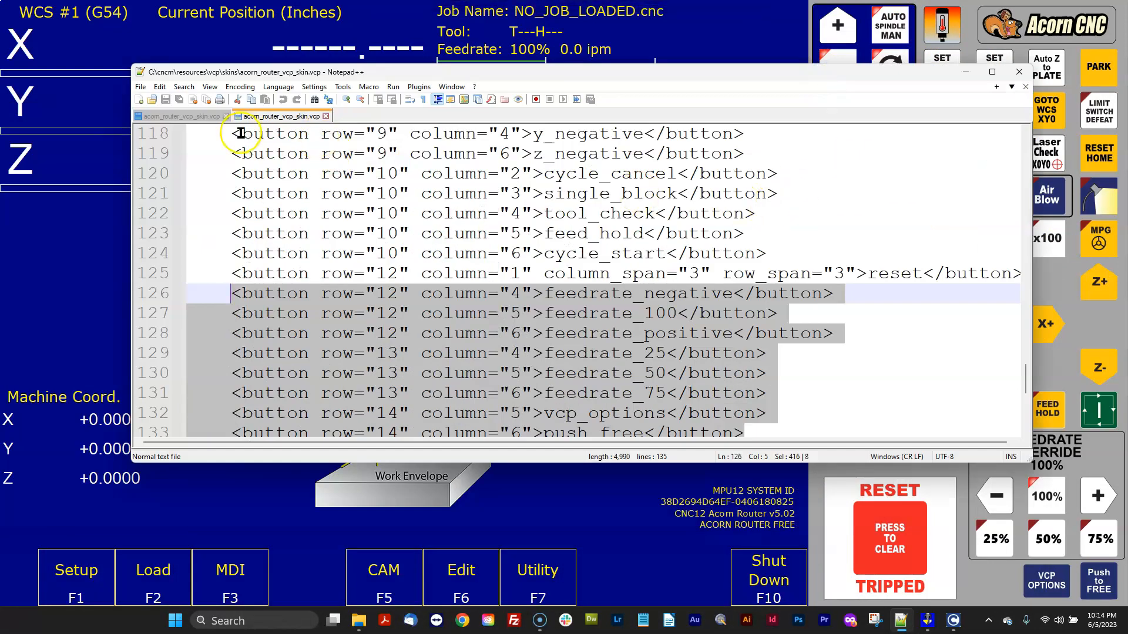
# Switch to the backup's acorn_router_vcp_skin.vcp tab and select its button entries starting at the spindle_plus line.
pyautogui.click(184, 117)
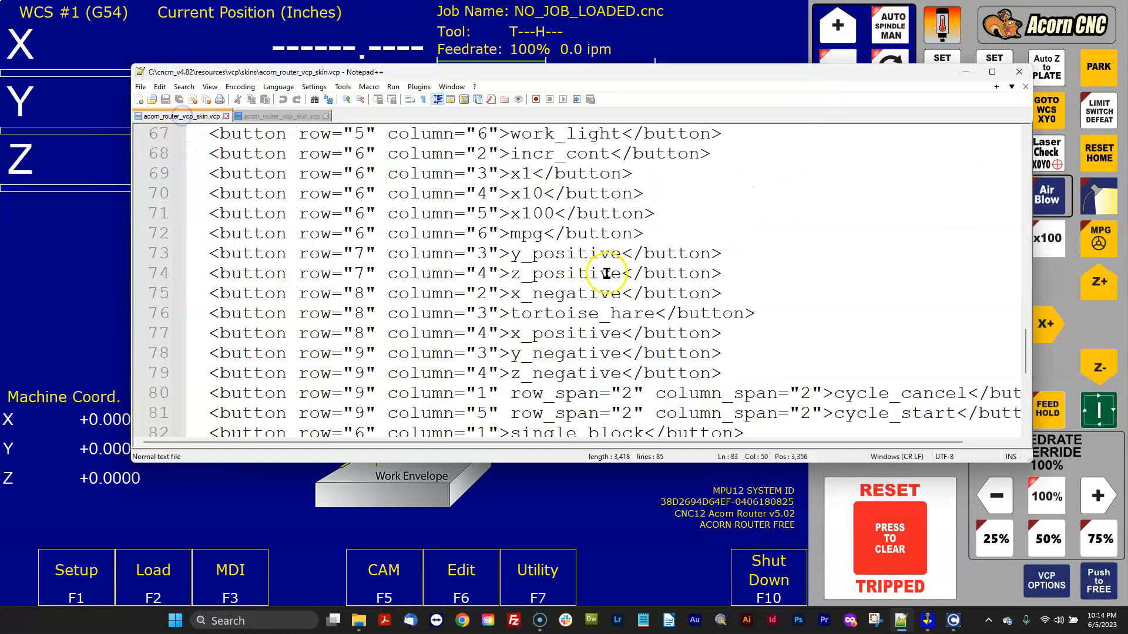
pyautogui.click(993, 73)
pyautogui.moveTo(633, 405); pyautogui.dragTo(92, 107)
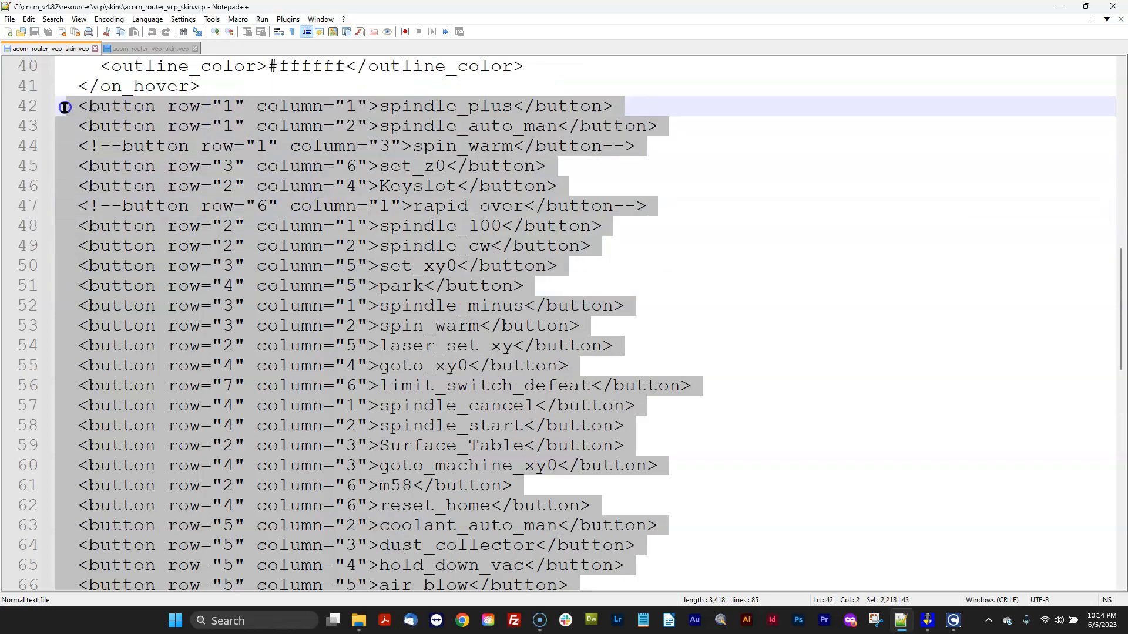
# Copy the backup's selected button entries and paste them over the new skin file's button entries starting at spindle_plus.
pyautogui.rightClick(145, 108)
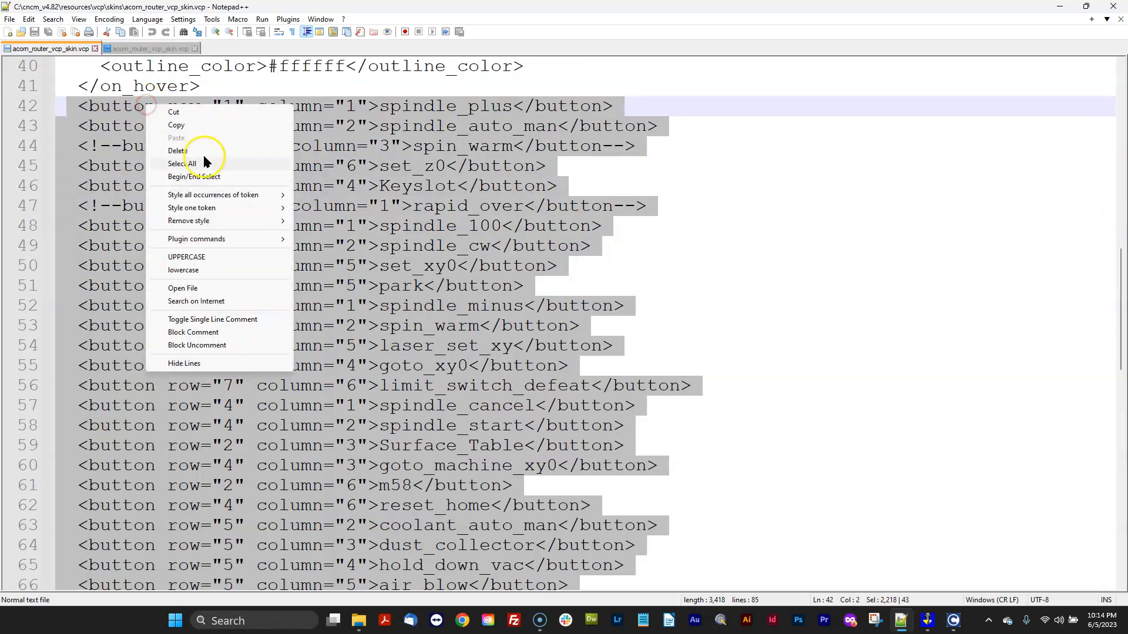
pyautogui.click(185, 125)
pyautogui.click(151, 49)
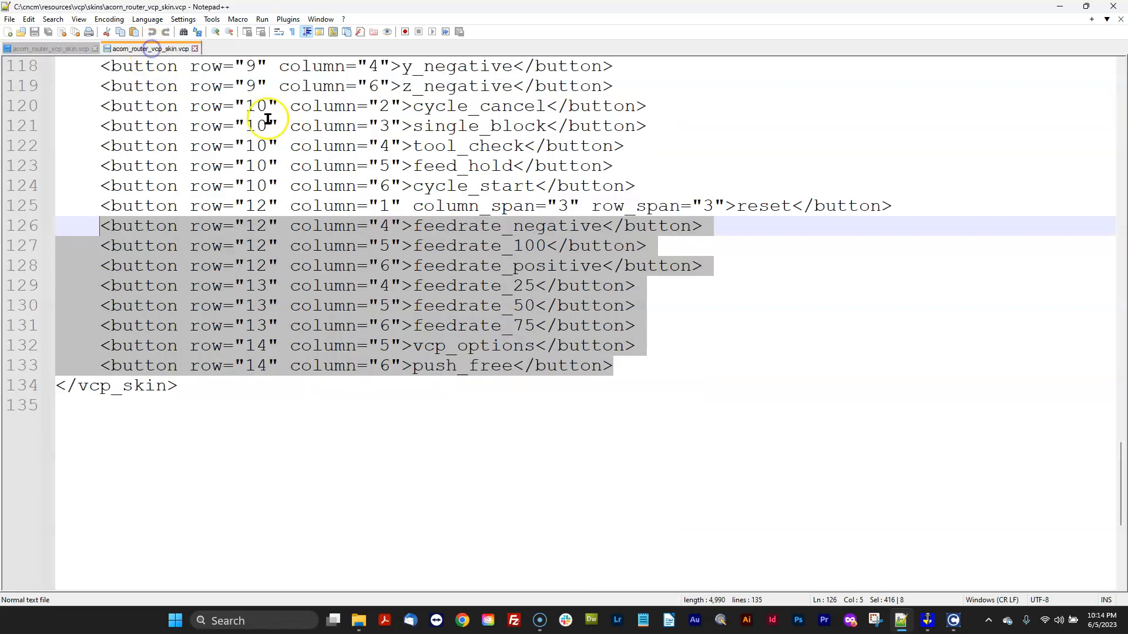
pyautogui.click(462, 245)
pyautogui.moveTo(894, 207); pyautogui.dragTo(241, 166)
pyautogui.scroll(3, 240, 165)
pyautogui.click(700, 391)
pyautogui.moveTo(649, 547); pyautogui.dragTo(88, 189)
pyautogui.scroll(6, 284, 394)
pyautogui.scroll(3, 278, 390)
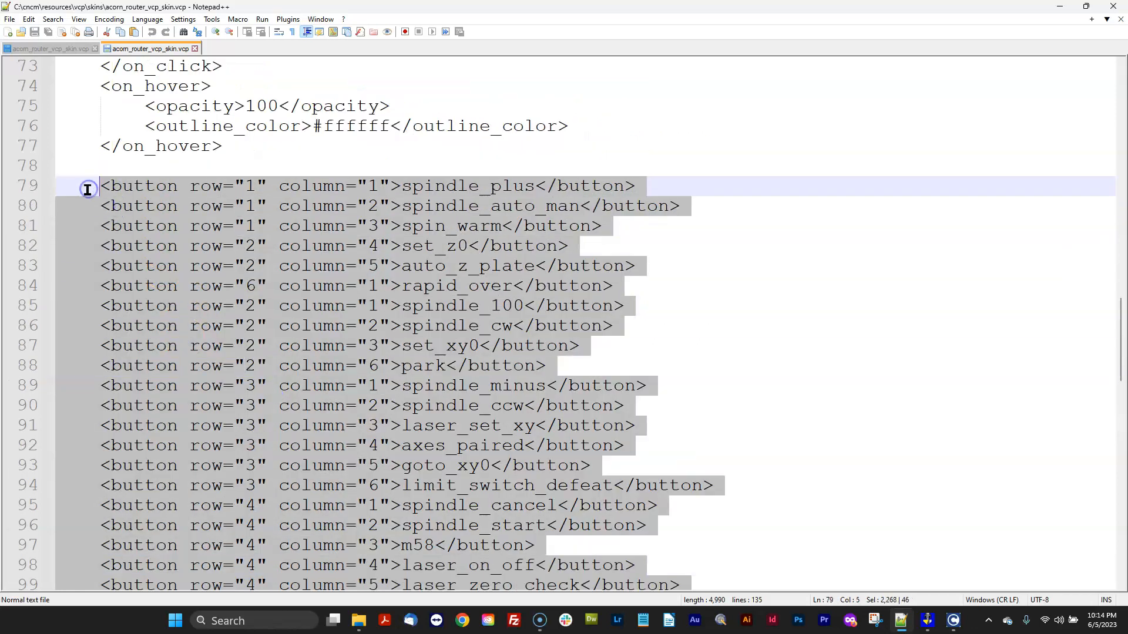
pyautogui.hotkey('ctrl', 'v')
pyautogui.click(768, 249)
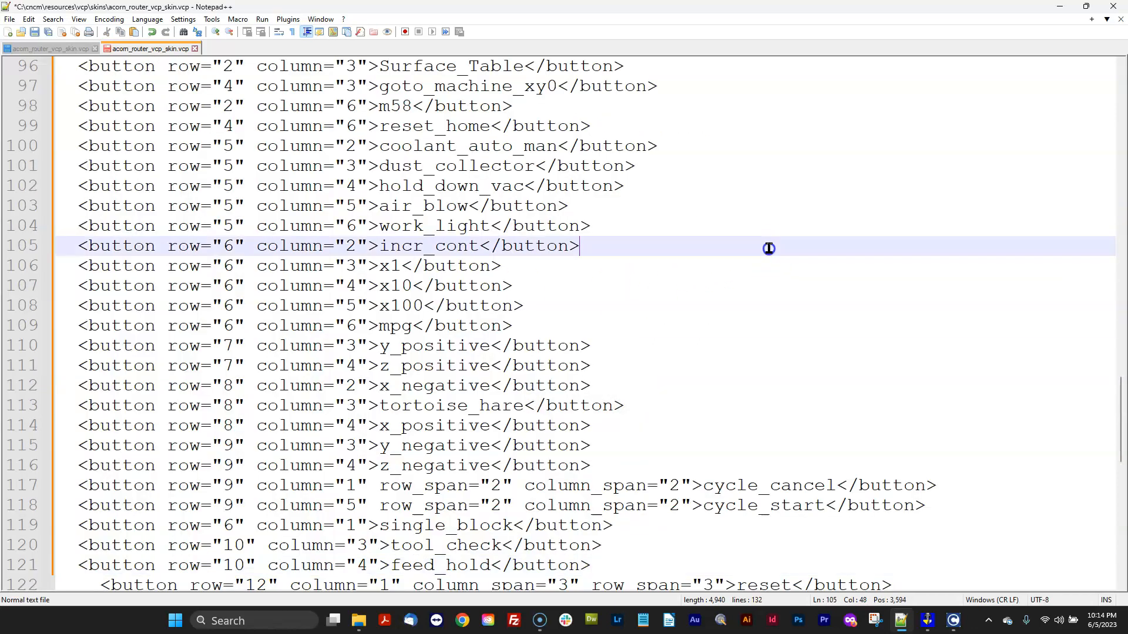
# Save the updated acorn_router_vcp_skin.vcp in the new installation and minimize Notepad++.
pyautogui.click(10, 20)
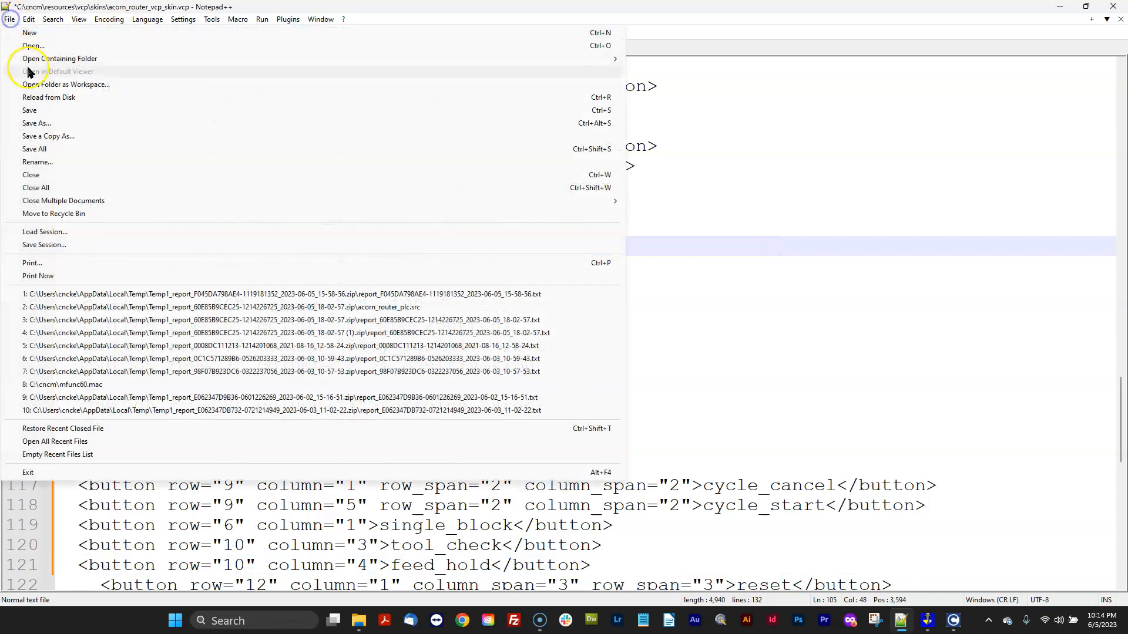
pyautogui.click(32, 108)
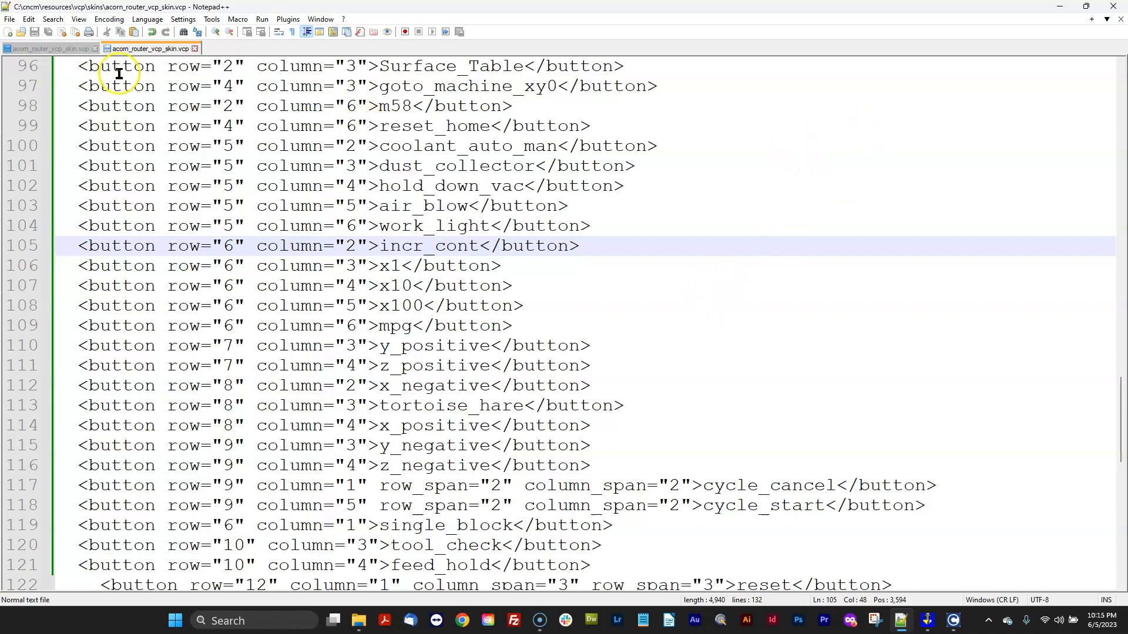
pyautogui.click(51, 49)
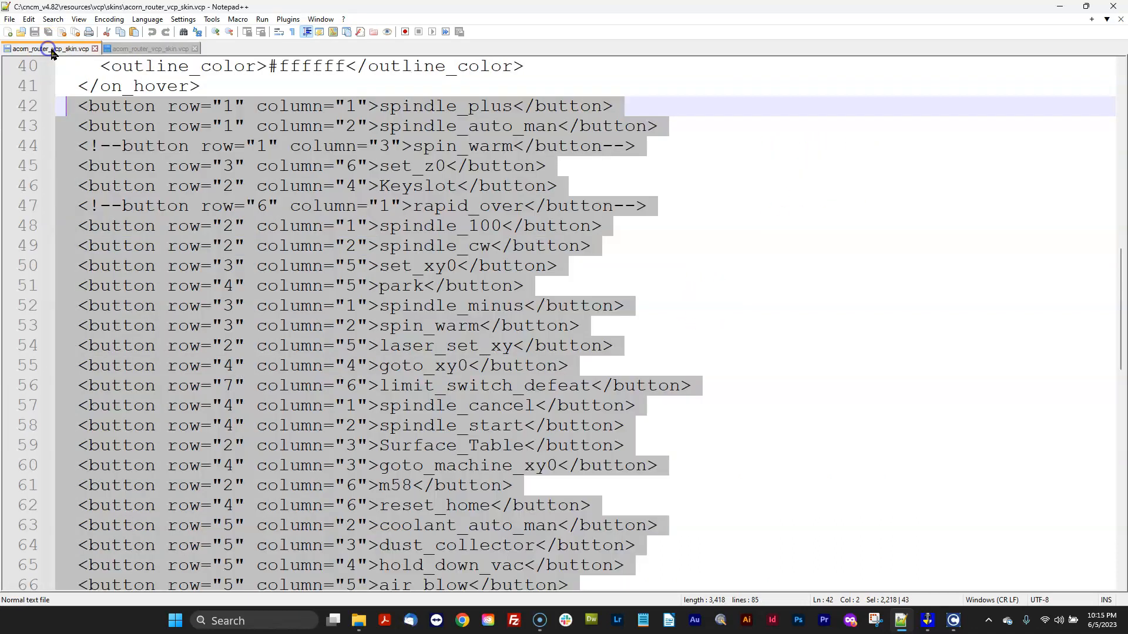
pyautogui.click(1062, 7)
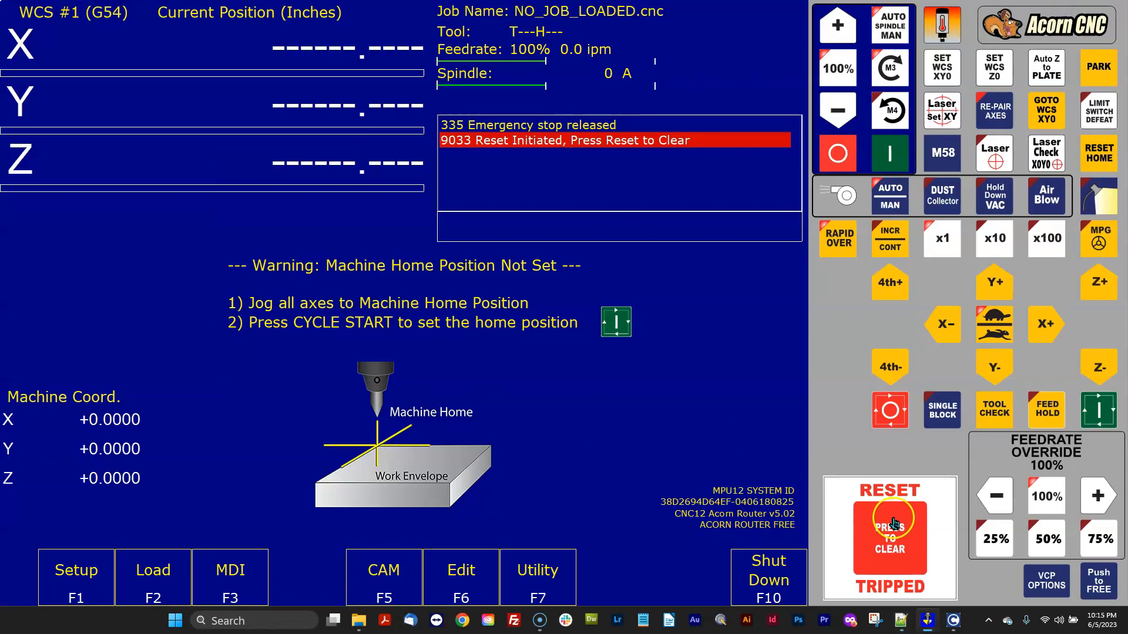
# Clear the reset, exit CNC12 and relaunch it from the CNC12 Router desktop shortcut to load the edited skin.
pyautogui.click(764, 579)
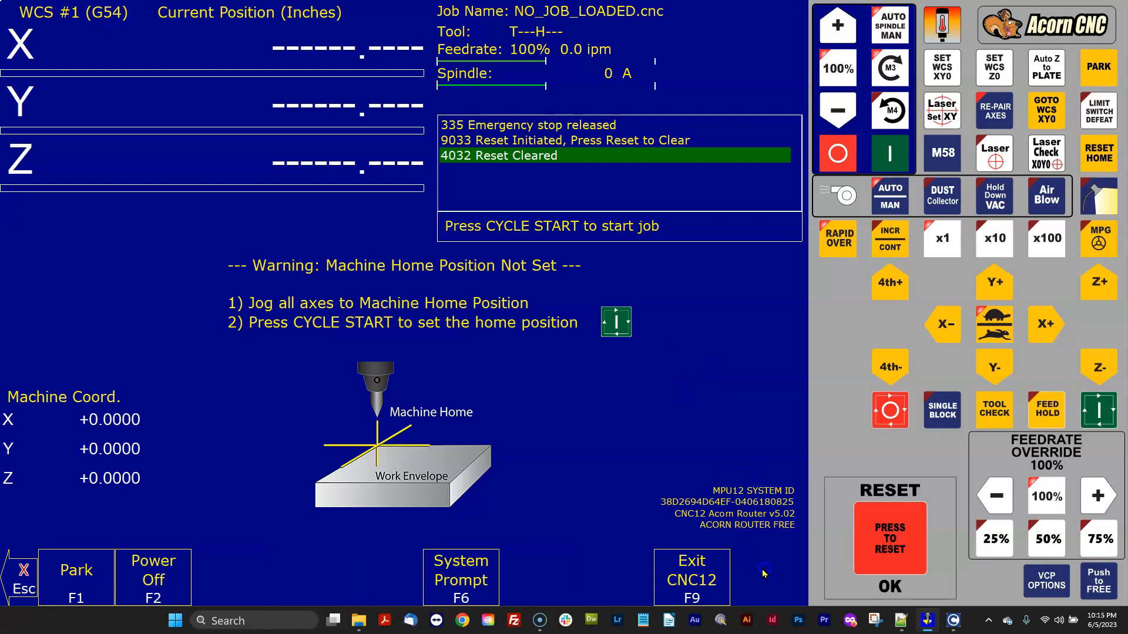
pyautogui.press('F9')
pyautogui.click(744, 223)
pyautogui.doubleClick(733, 196)
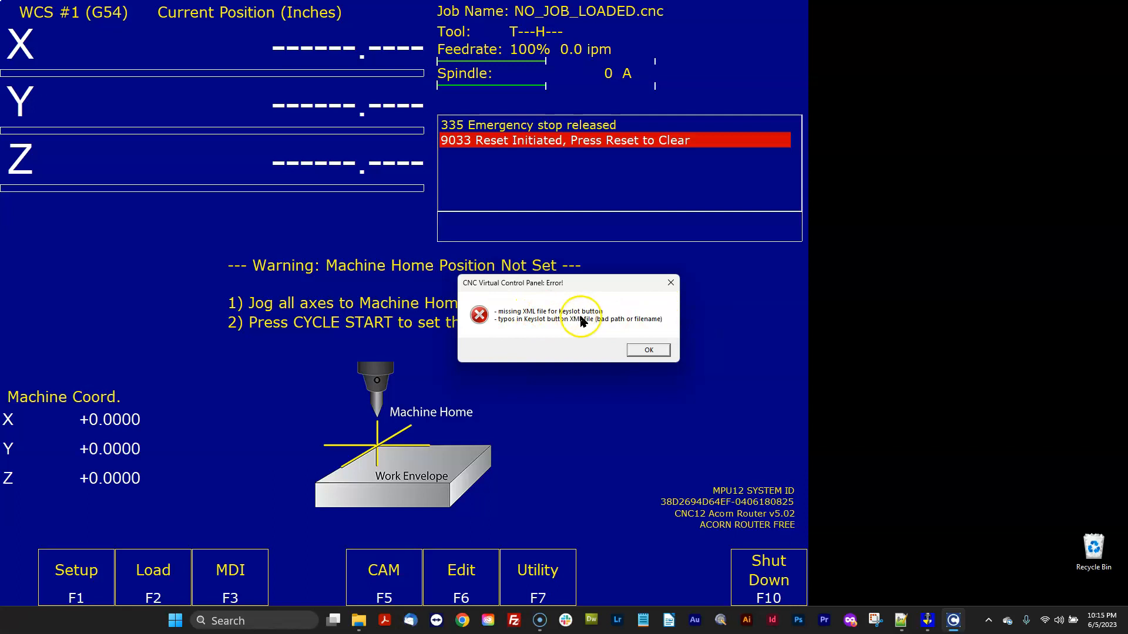
# Dismiss the VCP error dialogs about the Keyslot and Surface_Table buttons and clear the reset.
pyautogui.click(649, 350)
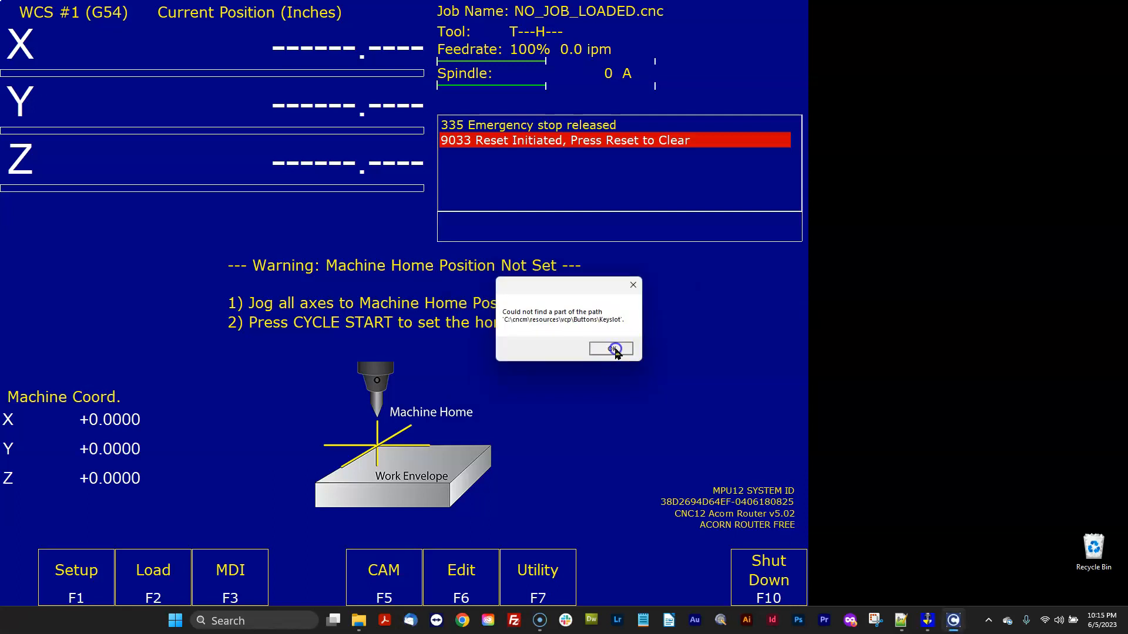
pyautogui.click(613, 349)
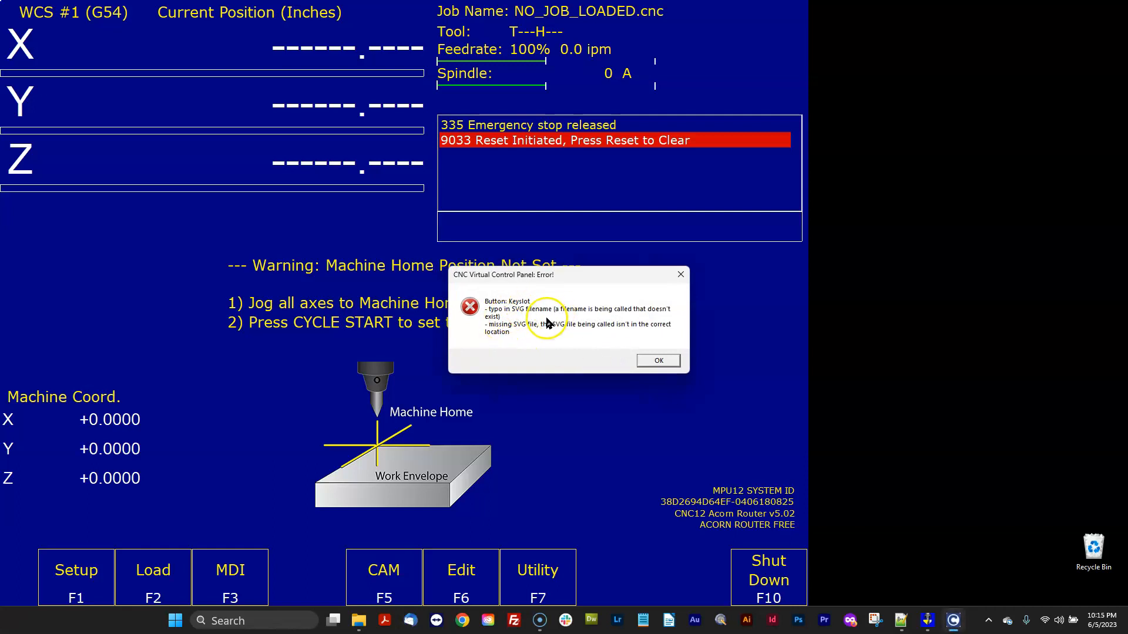
pyautogui.click(657, 362)
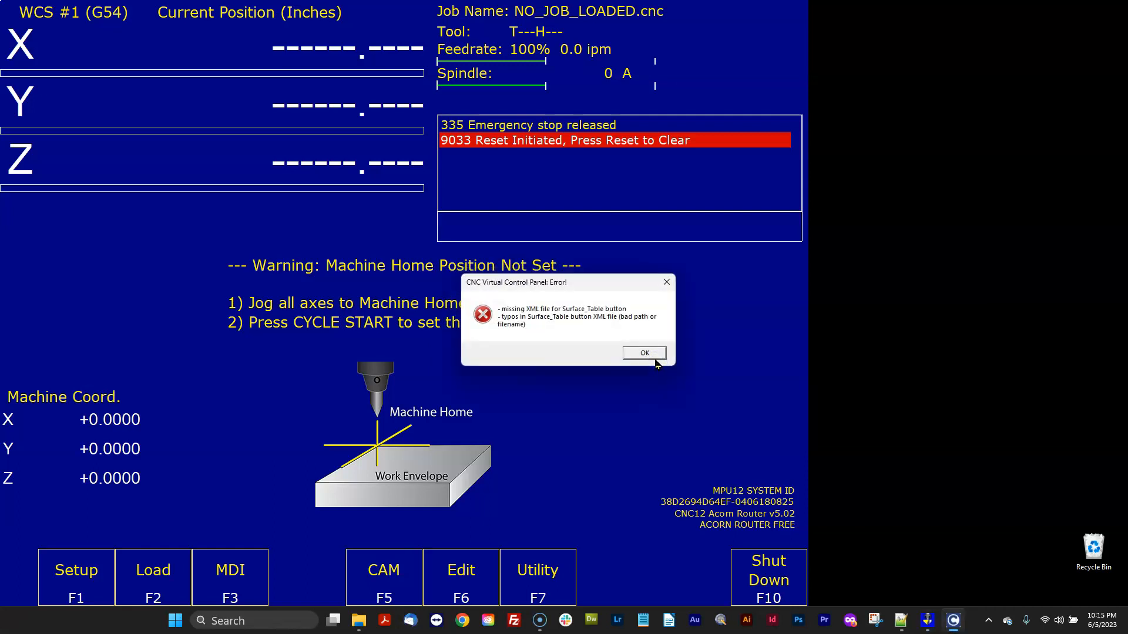
pyautogui.click(656, 355)
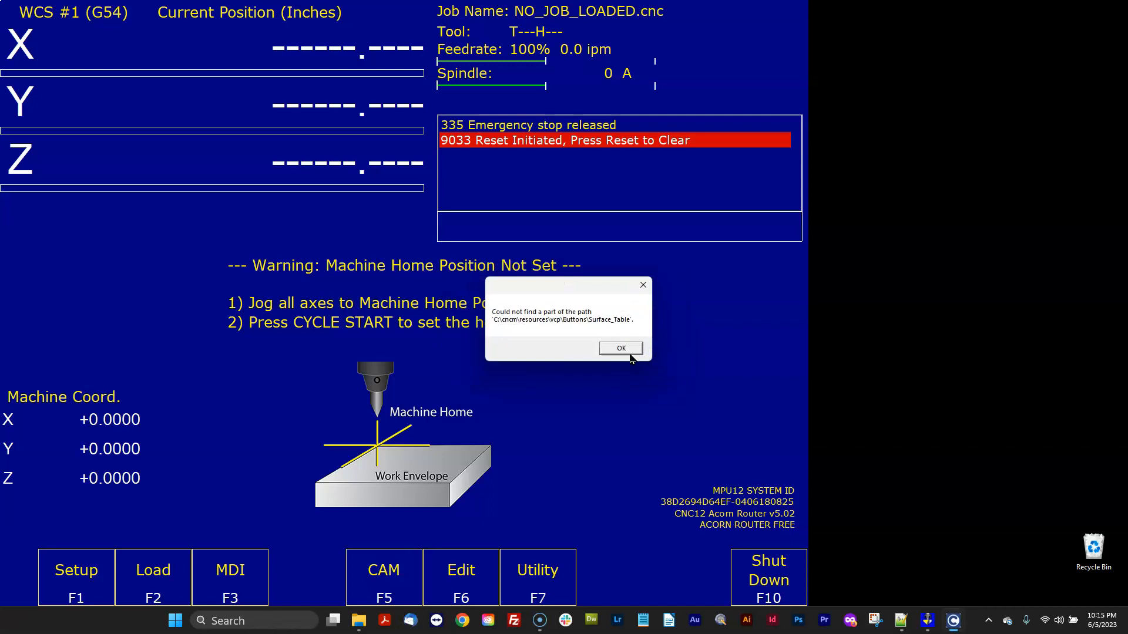
pyautogui.click(629, 354)
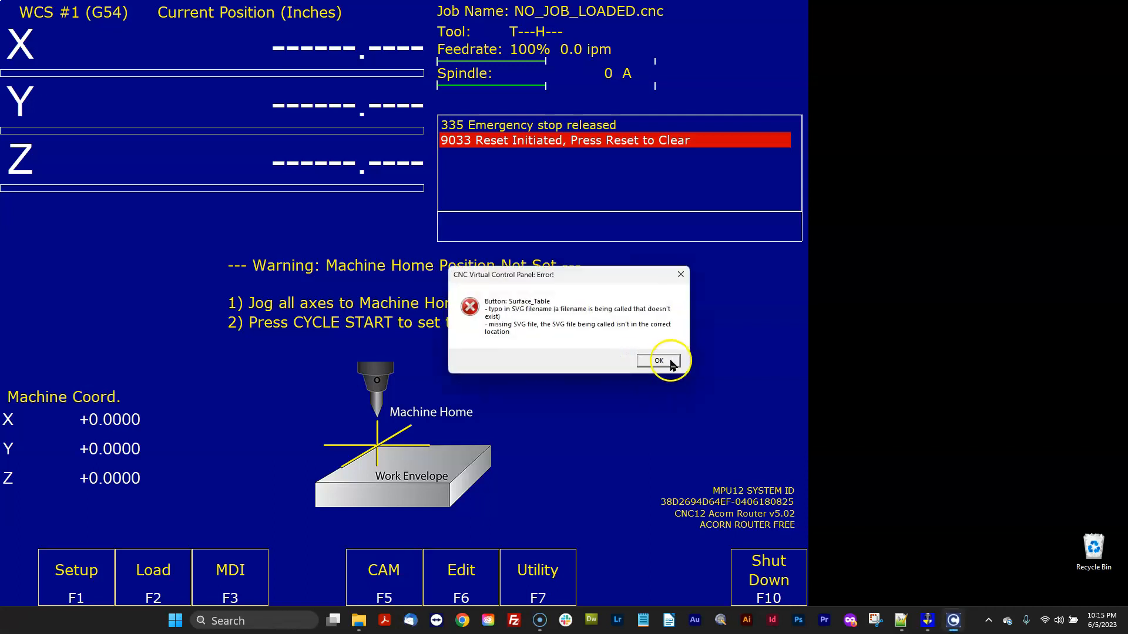
pyautogui.click(659, 361)
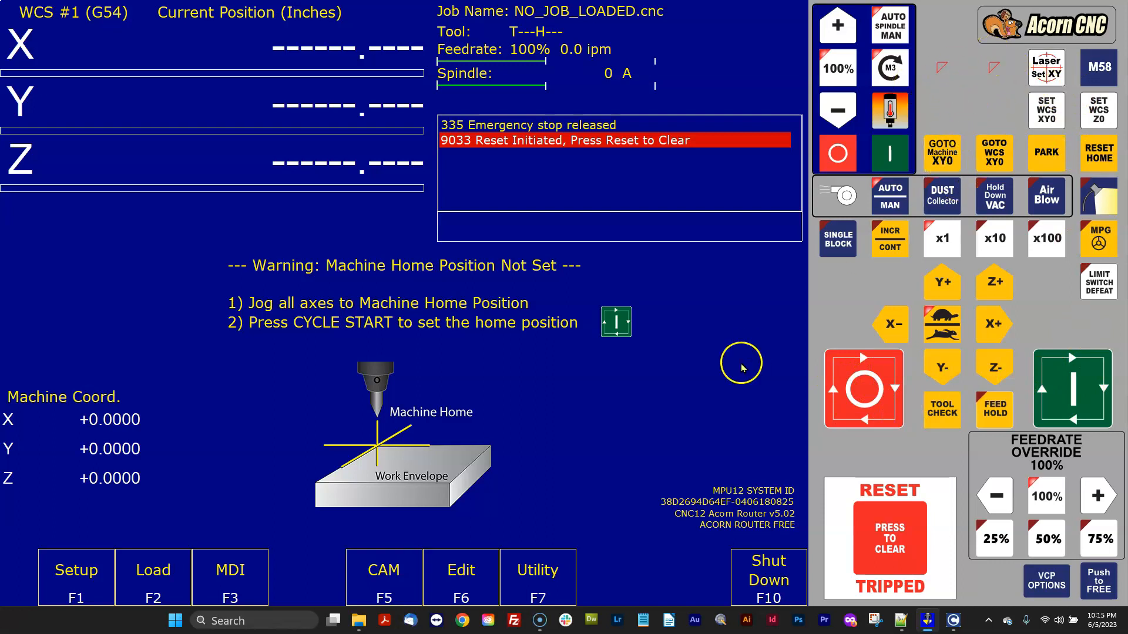
pyautogui.click(912, 564)
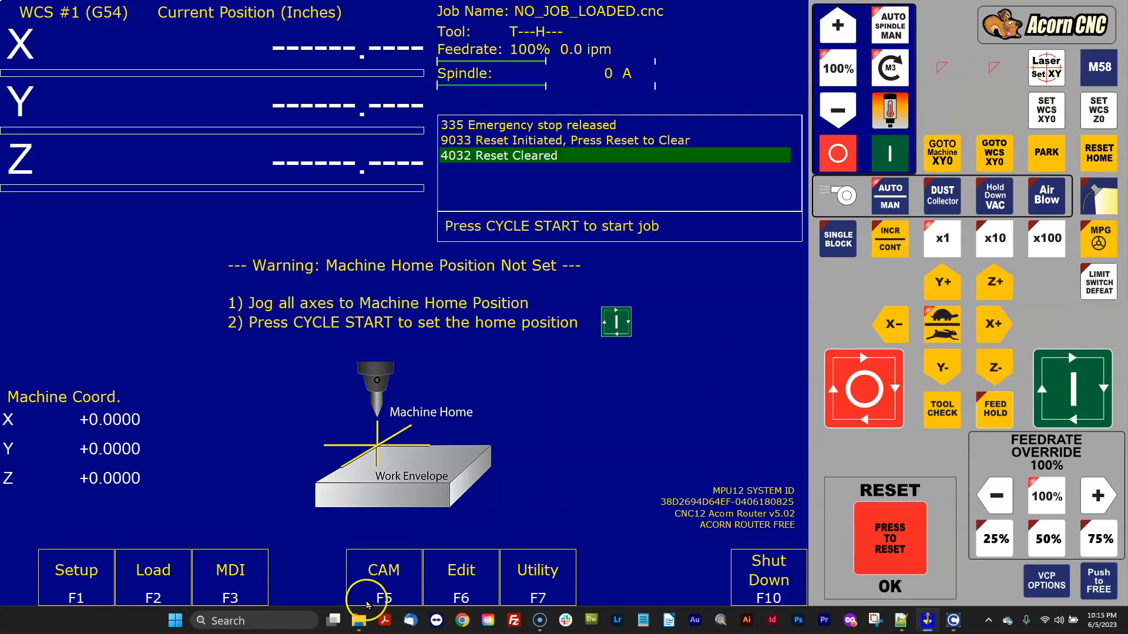
# Copy the Keyslot button folder from the backup's cncm_v4.82\resources\vcp\Buttons folder.
pyautogui.click(359, 620)
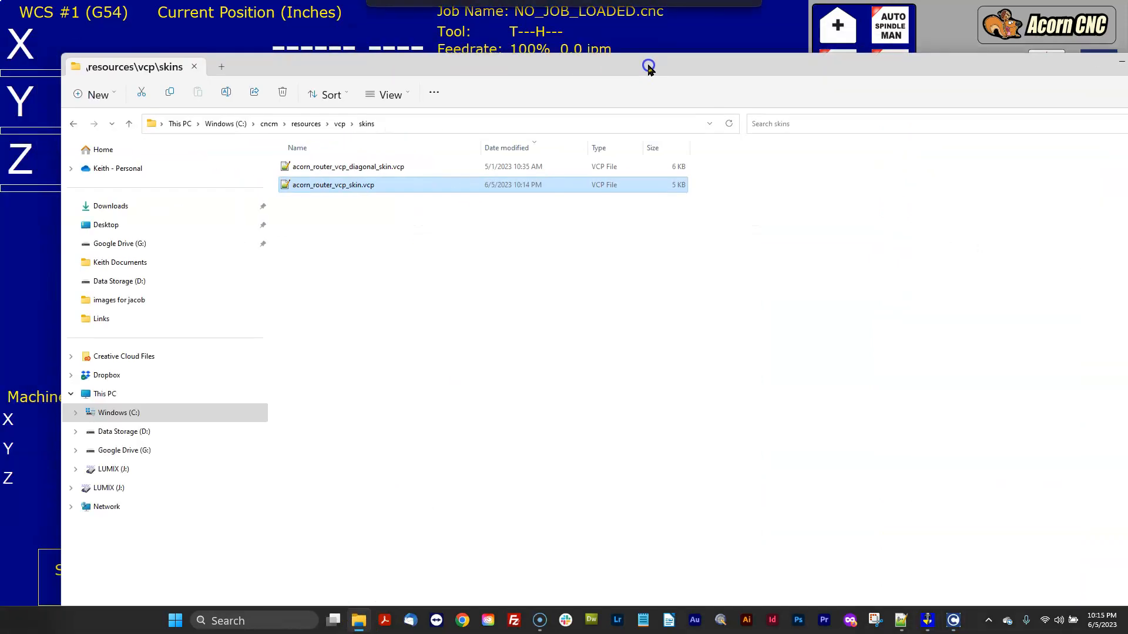
pyautogui.click(226, 124)
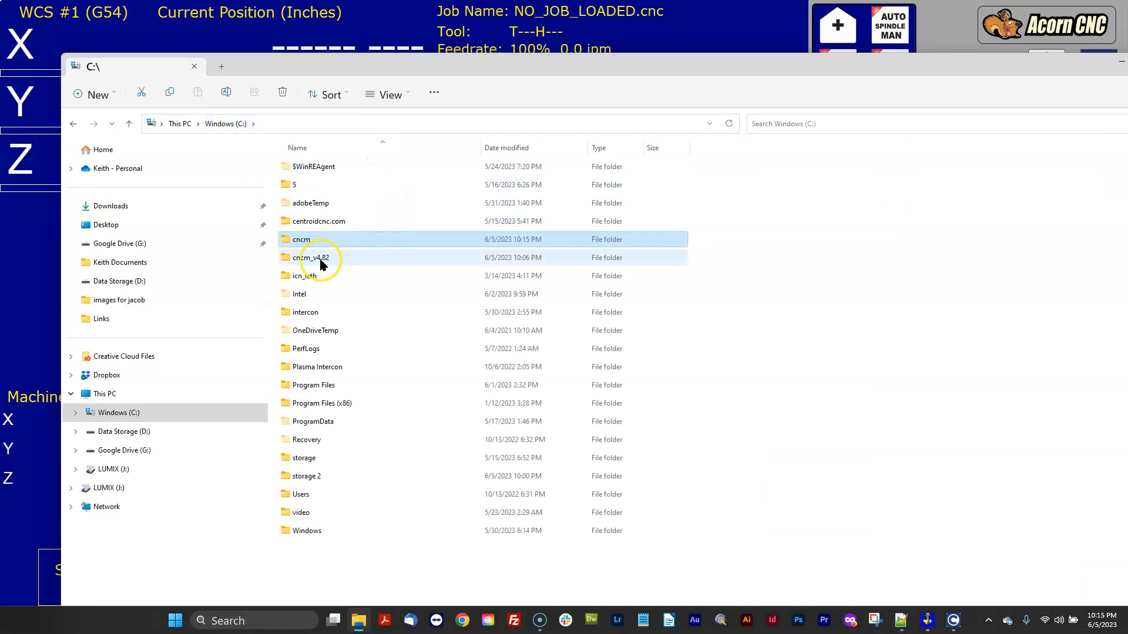
pyautogui.doubleClick(321, 258)
pyautogui.scroll(-5, 397, 288)
pyautogui.scroll(-5, 395, 292)
pyautogui.click(308, 516)
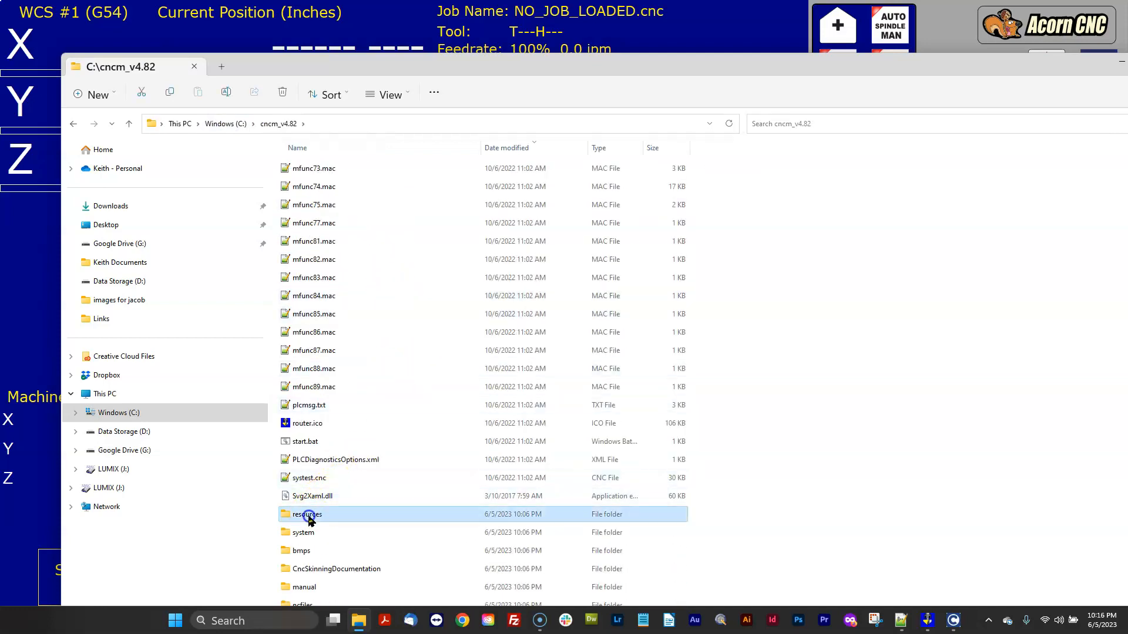
pyautogui.doubleClick(308, 516)
pyautogui.doubleClick(290, 167)
pyautogui.doubleClick(324, 184)
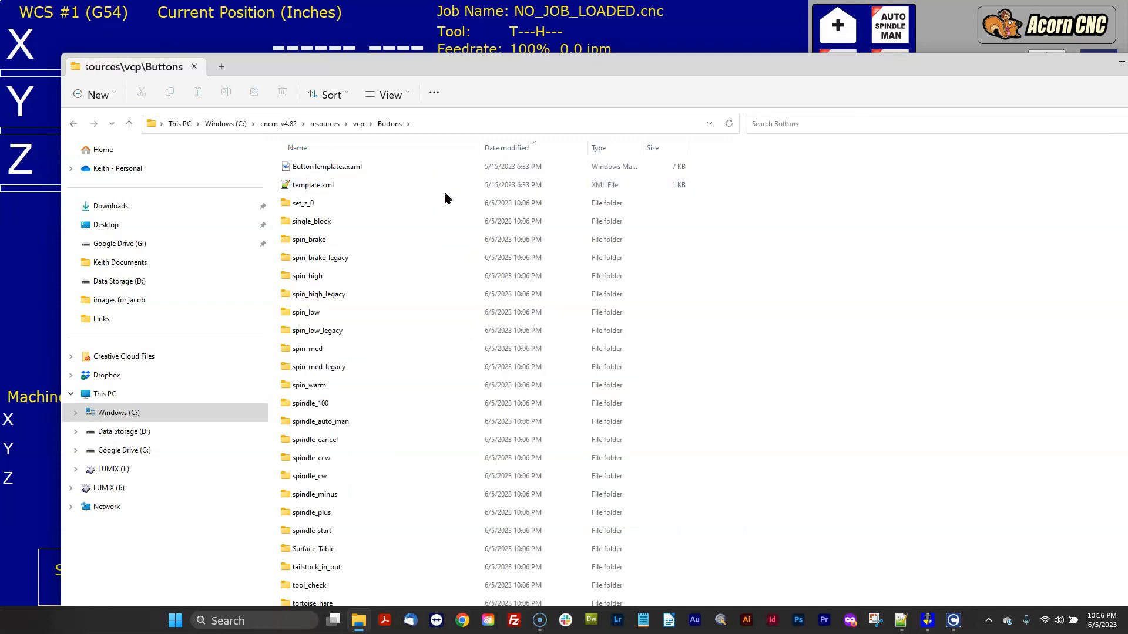
pyautogui.scroll(-6, 416, 288)
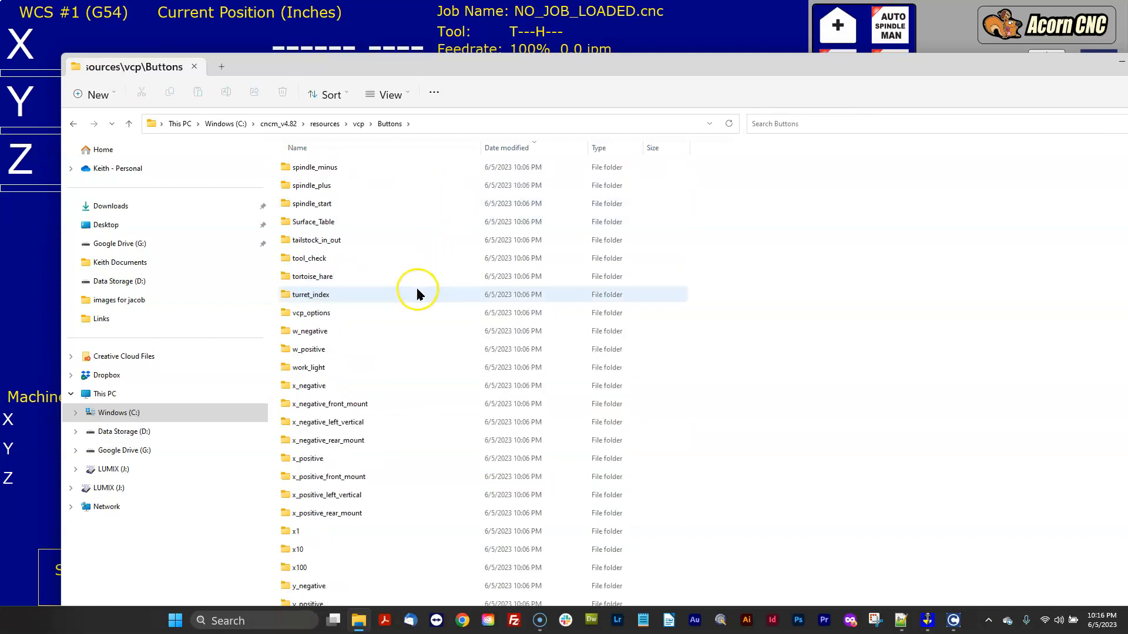
pyautogui.click(322, 151)
pyautogui.scroll(-10, 393, 297)
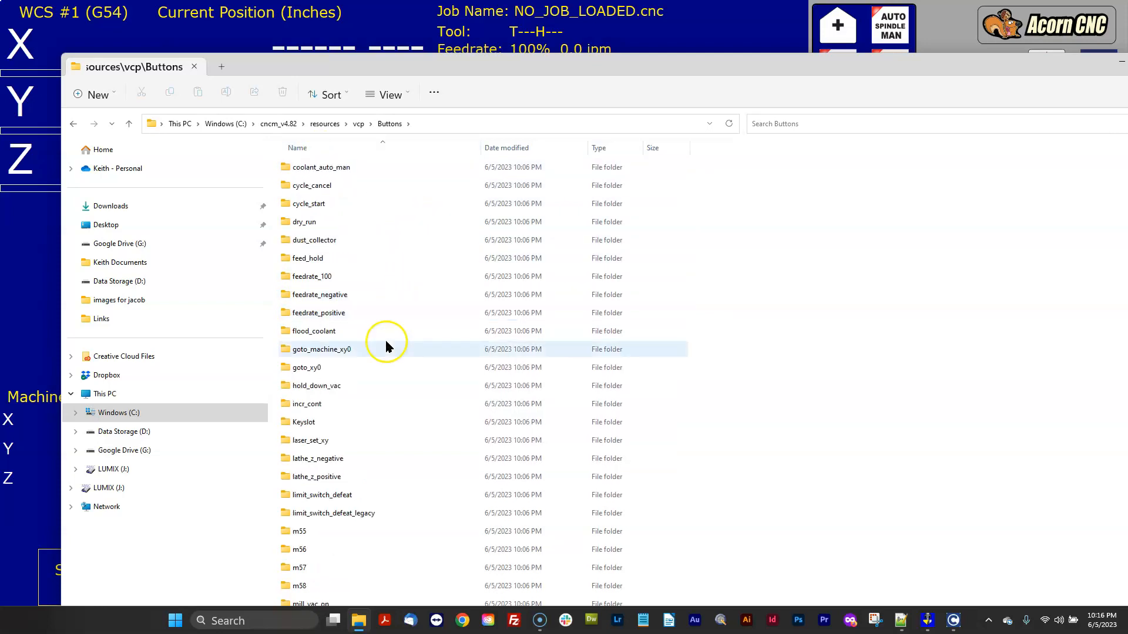
pyautogui.rightClick(295, 424)
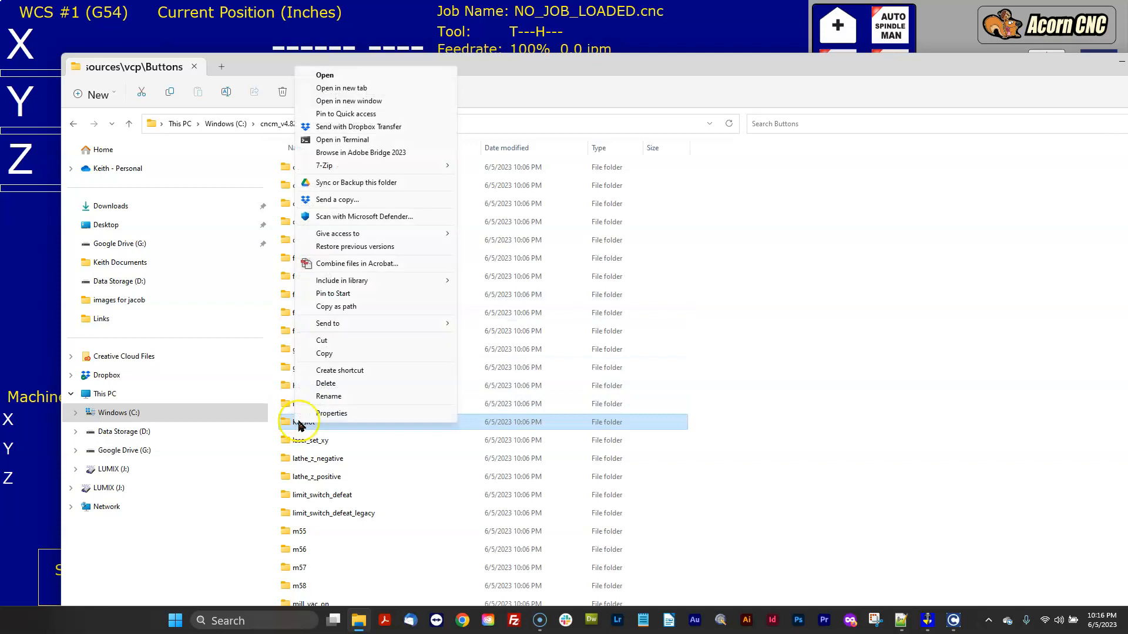
pyautogui.click(328, 354)
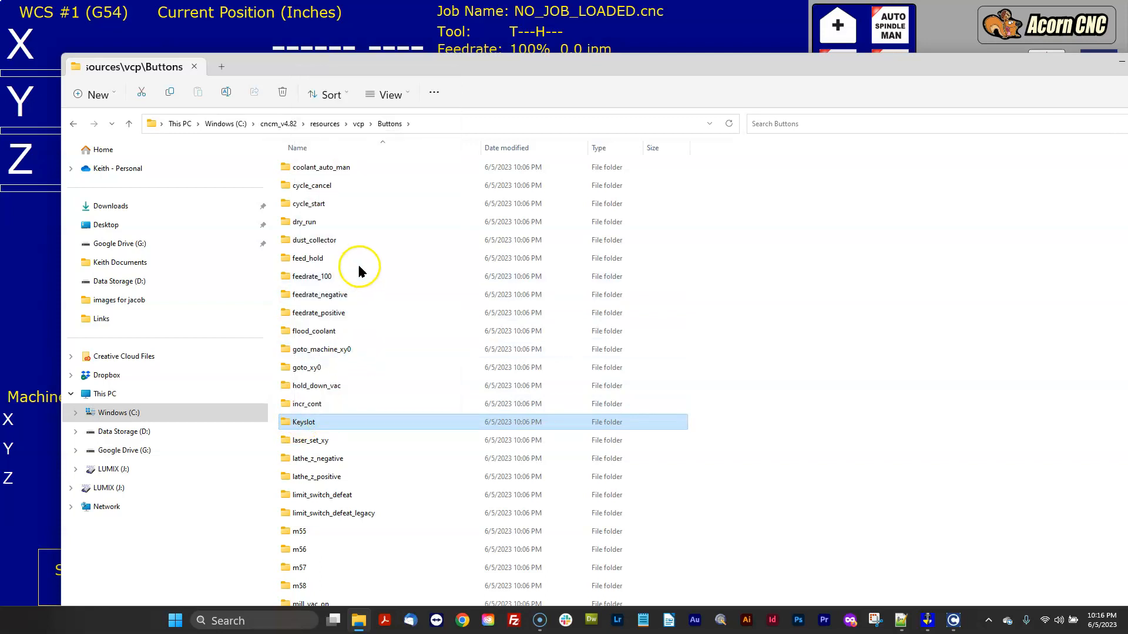
# Paste the Keyslot folder into the new installation's cncm\resources\vcp\Buttons folder.
pyautogui.middleClick(367, 618)
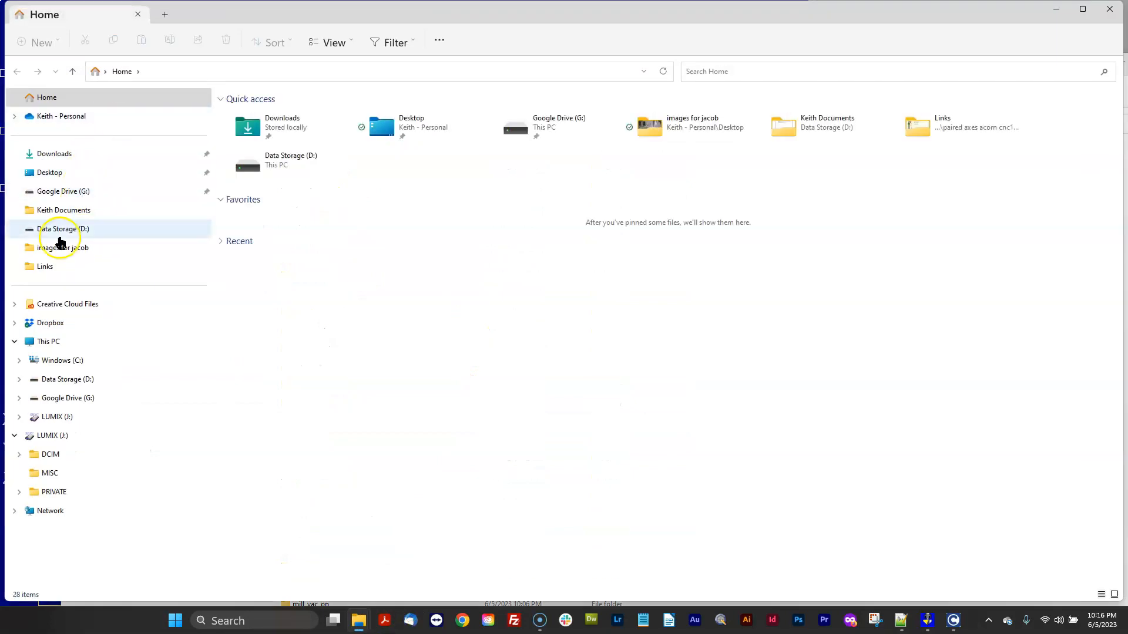
pyautogui.click(69, 360)
pyautogui.click(238, 188)
pyautogui.doubleClick(238, 188)
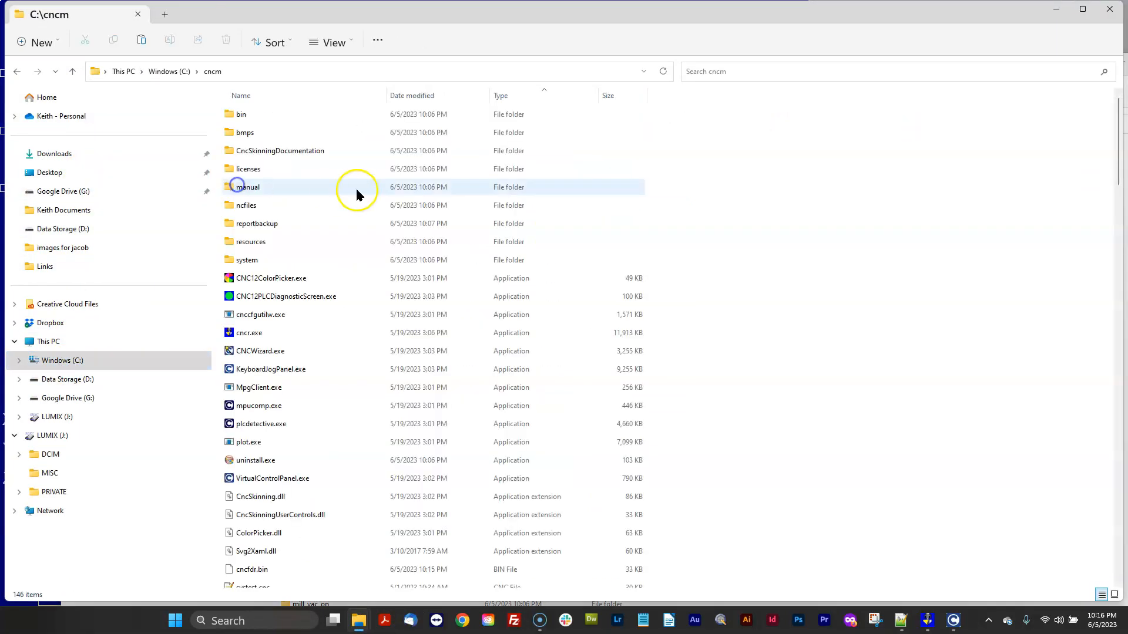
pyautogui.doubleClick(238, 243)
pyautogui.doubleClick(241, 132)
pyautogui.doubleClick(248, 134)
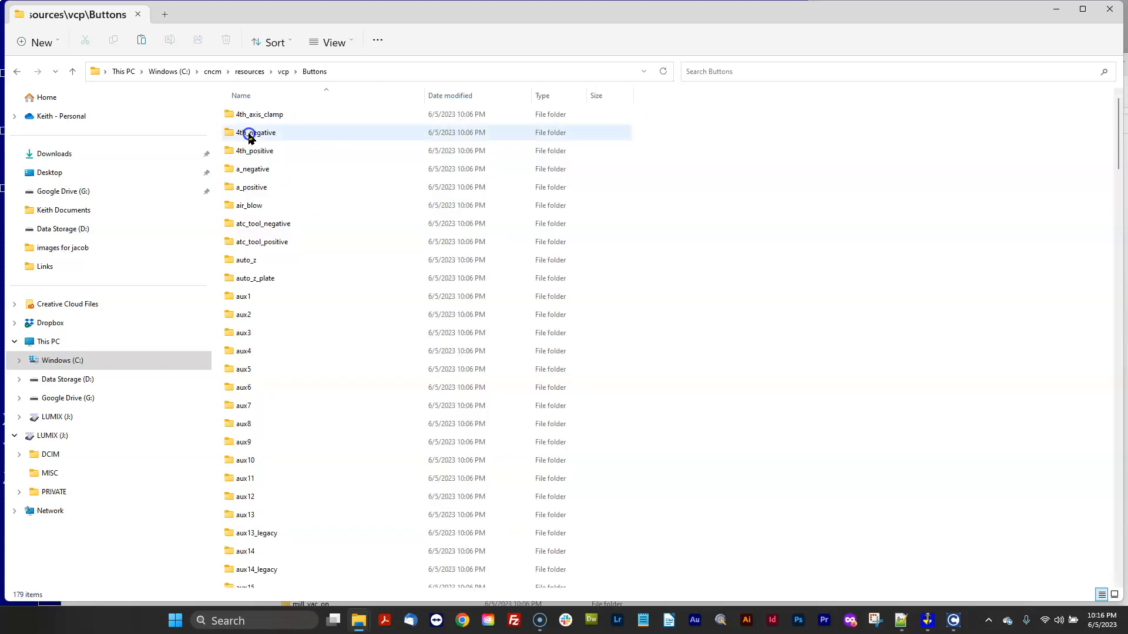
pyautogui.rightClick(881, 224)
pyautogui.click(911, 306)
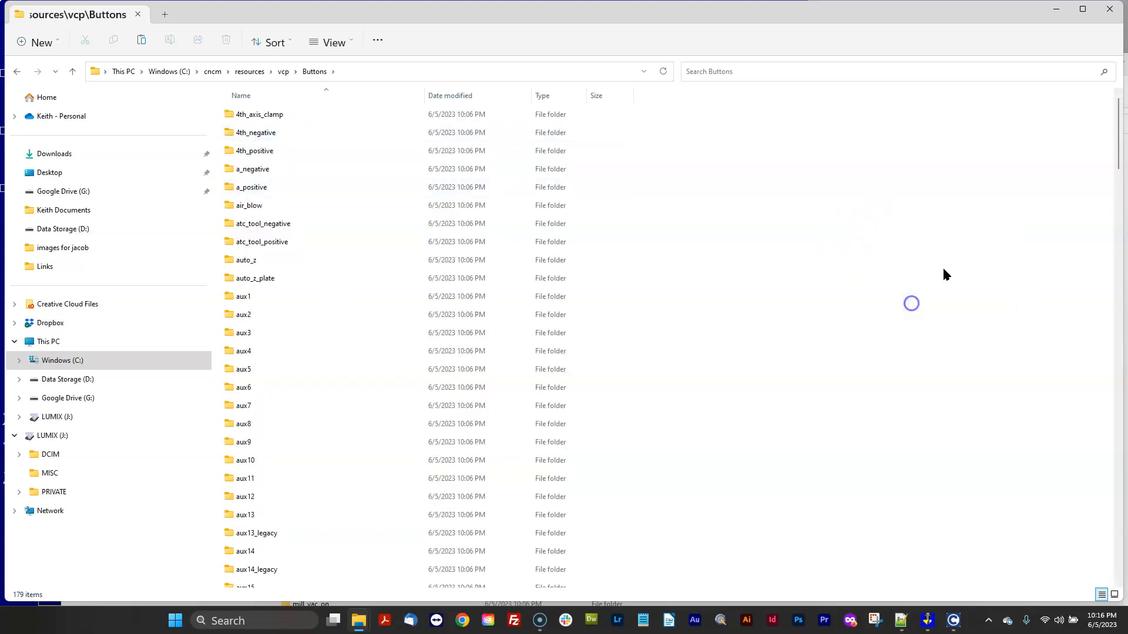
# Close the Explorer windows, shut down CNC12 and relaunch it from the CNC12 Router shortcut.
pyautogui.moveTo(979, 12); pyautogui.dragTo(1046, 208)
pyautogui.moveTo(765, 72); pyautogui.dragTo(769, 58)
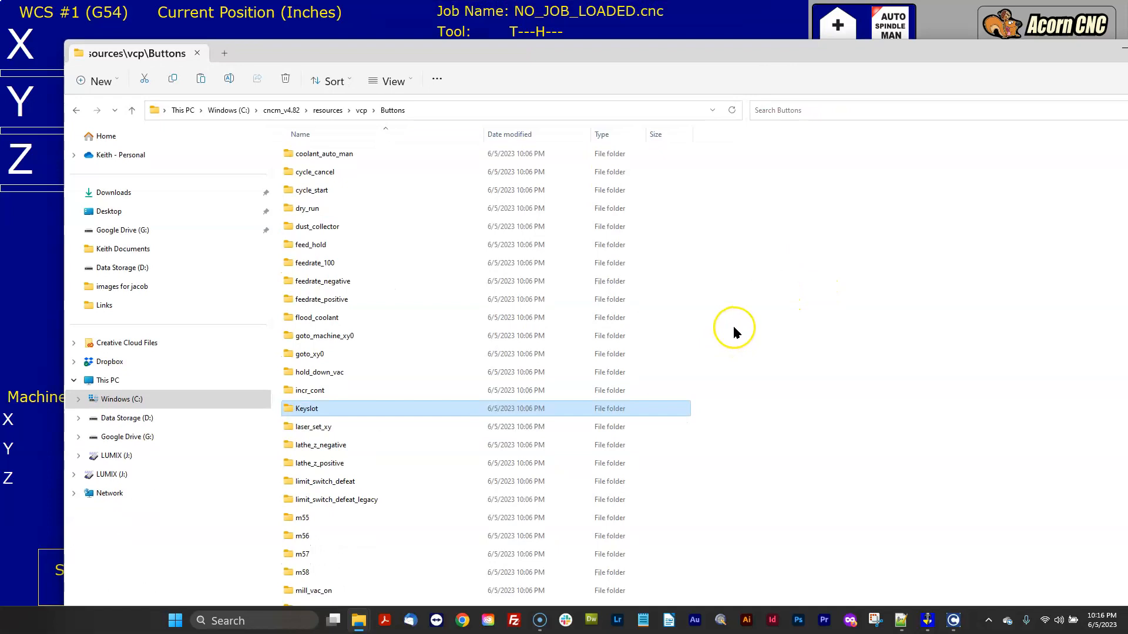
pyautogui.scroll(-3, 732, 329)
pyautogui.scroll(-15, 733, 333)
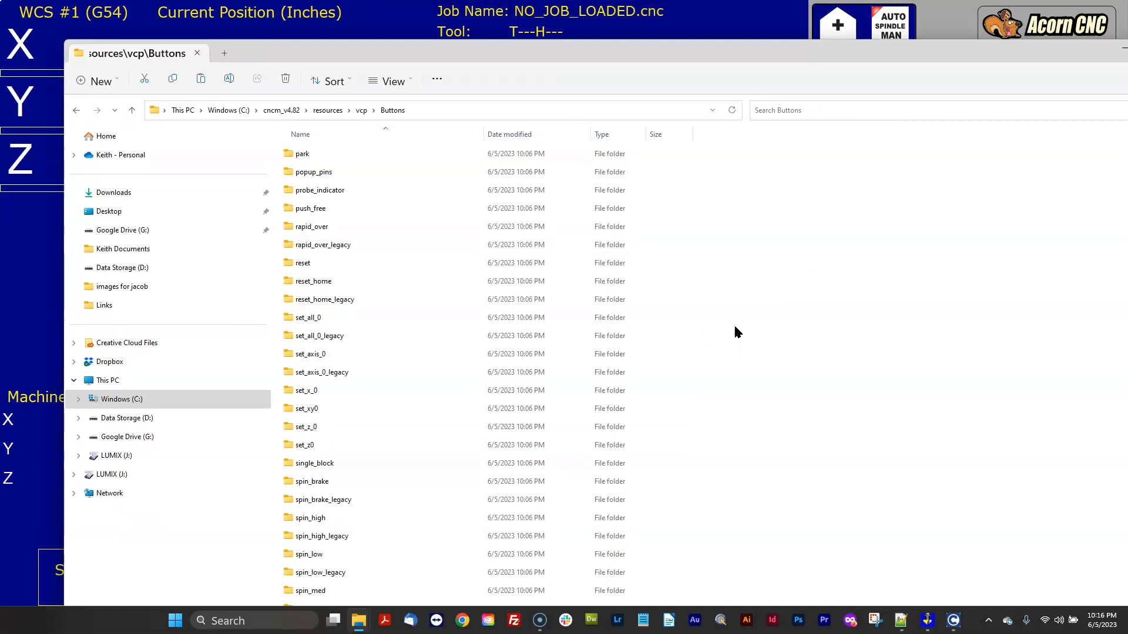
pyautogui.scroll(-3, 738, 332)
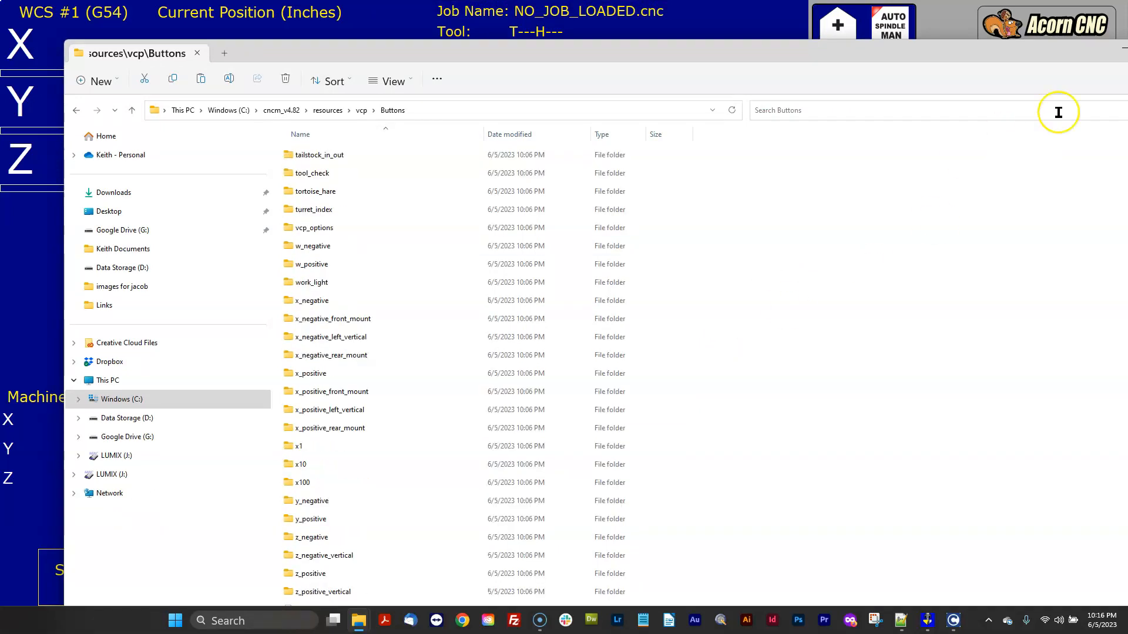
pyautogui.moveTo(1068, 50); pyautogui.dragTo(0, 59)
pyautogui.moveTo(768, 211); pyautogui.dragTo(0, 47)
pyautogui.click(767, 570)
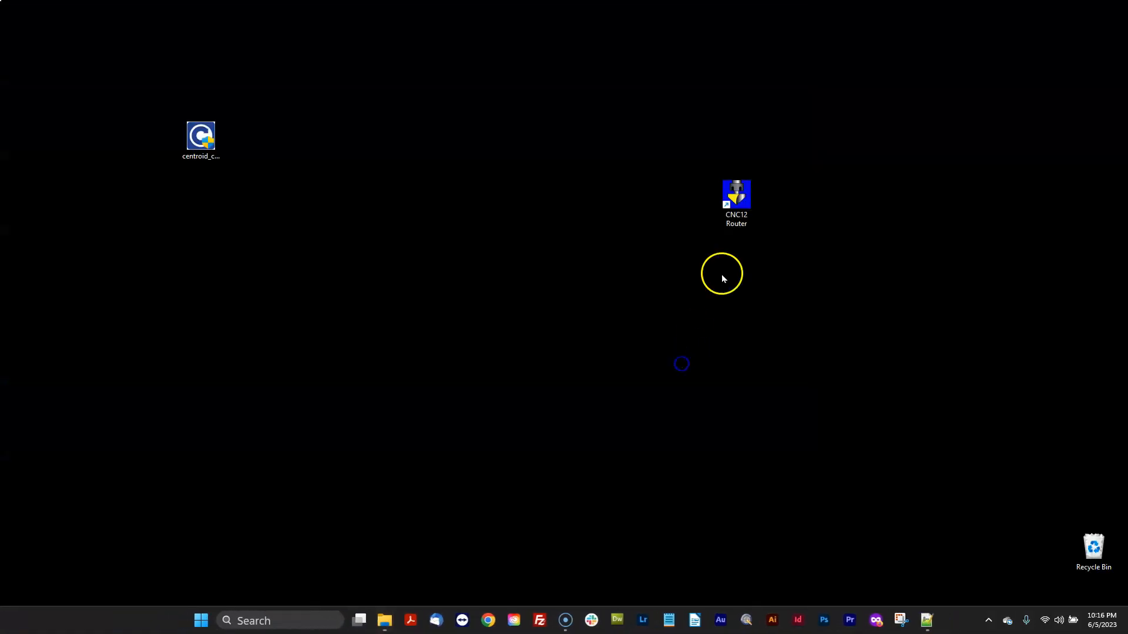
pyautogui.doubleClick(742, 198)
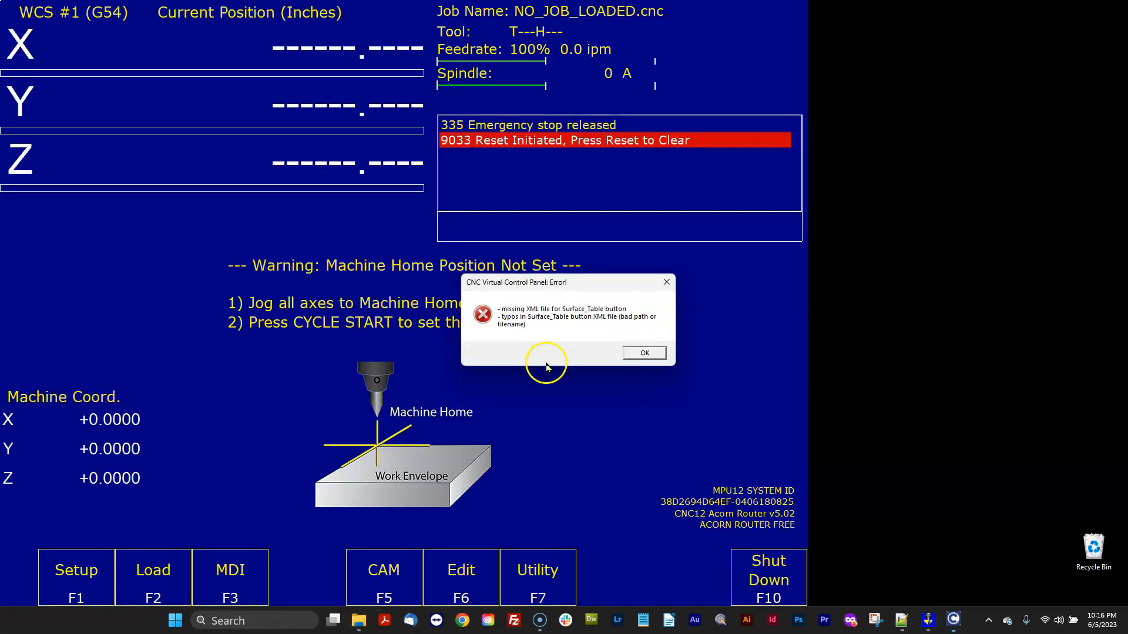
# Dismiss the remaining Surface_Table button error dialogs.
pyautogui.click(646, 353)
pyautogui.click(620, 345)
pyautogui.click(659, 361)
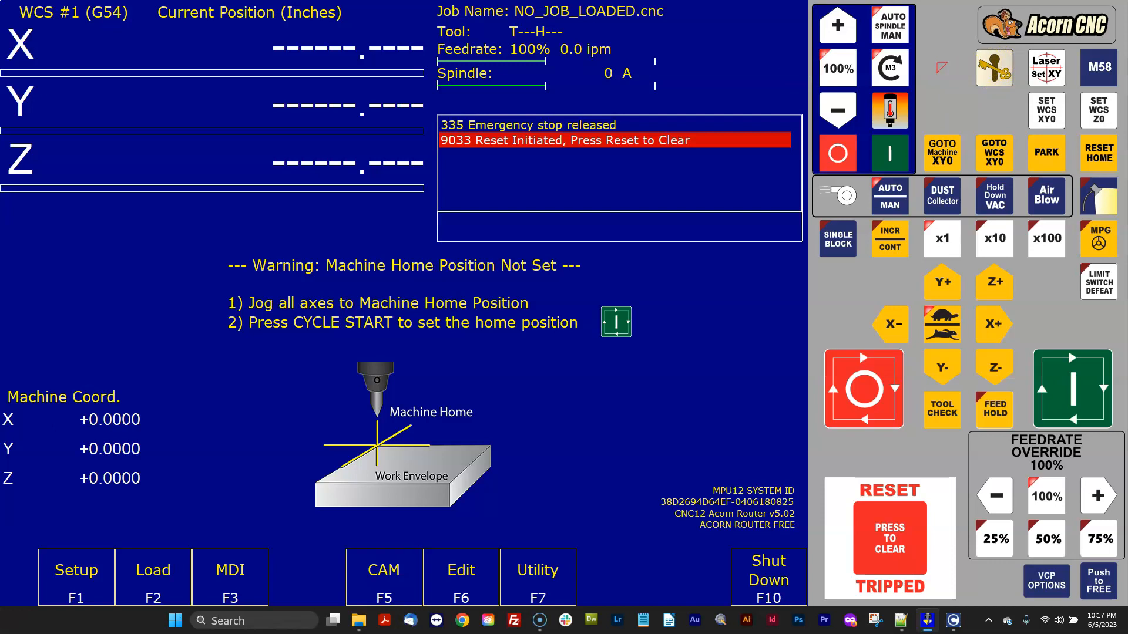
# Copy the Surface_Table button folder from the backup's cncm_v4.82\resources\vcp\Buttons folder.
pyautogui.moveTo(0, 232); pyautogui.dragTo(682, 54)
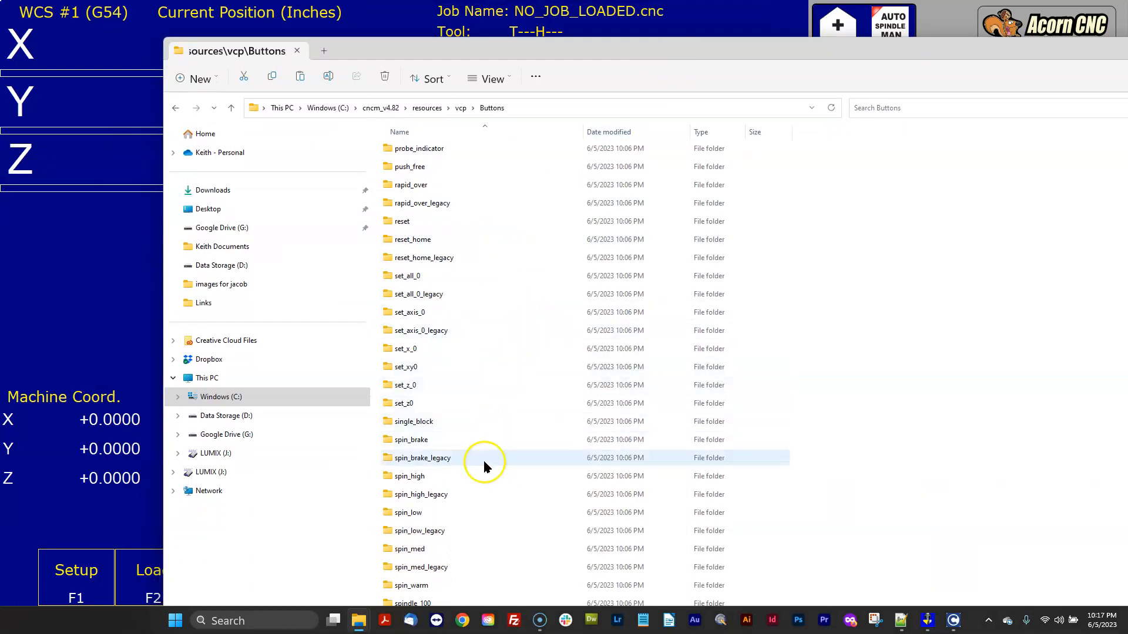
pyautogui.scroll(-3, 484, 460)
pyautogui.scroll(-3, 495, 506)
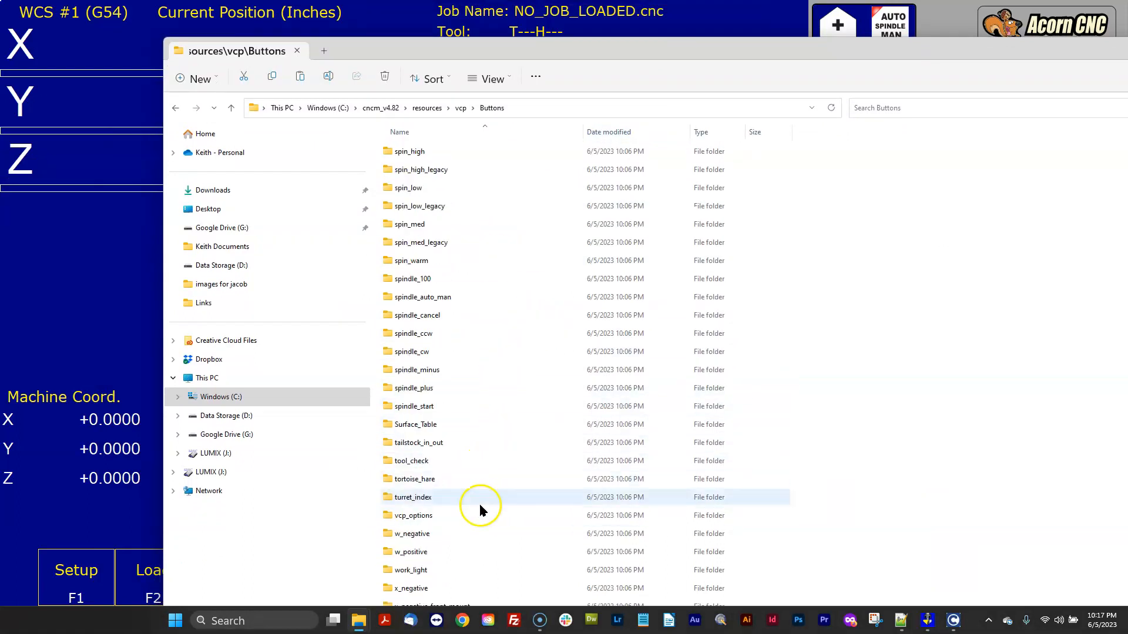
pyautogui.click(419, 427)
pyautogui.rightClick(418, 429)
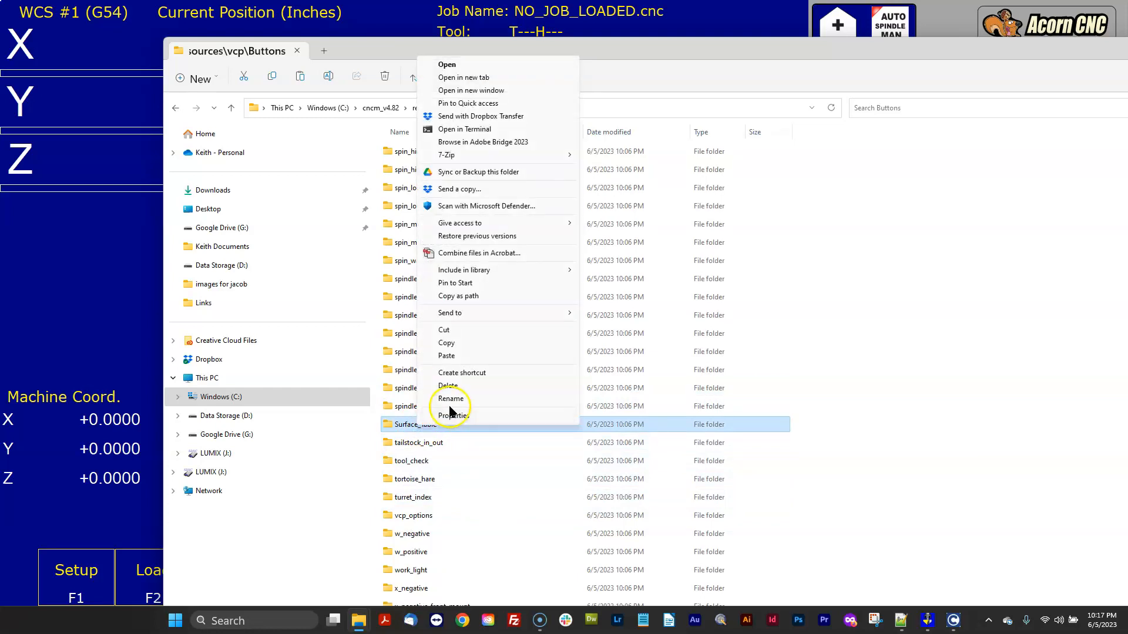
pyautogui.click(450, 343)
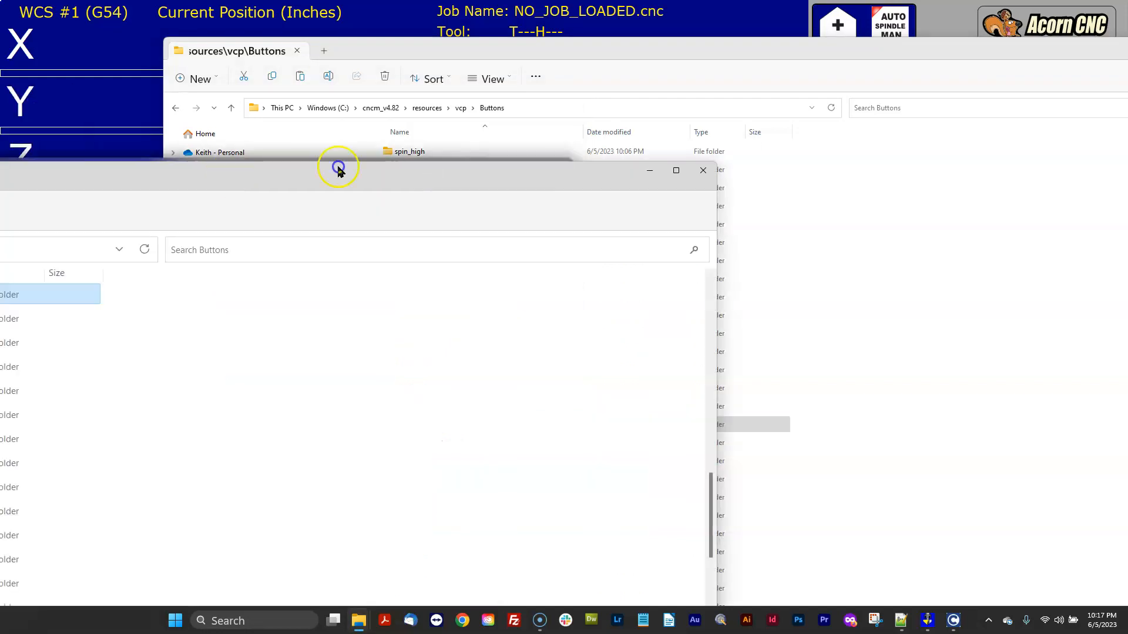
# Paste the Surface_Table folder into the new installation's cncm\resources\vcp\Buttons folder.
pyautogui.rightClick(948, 255)
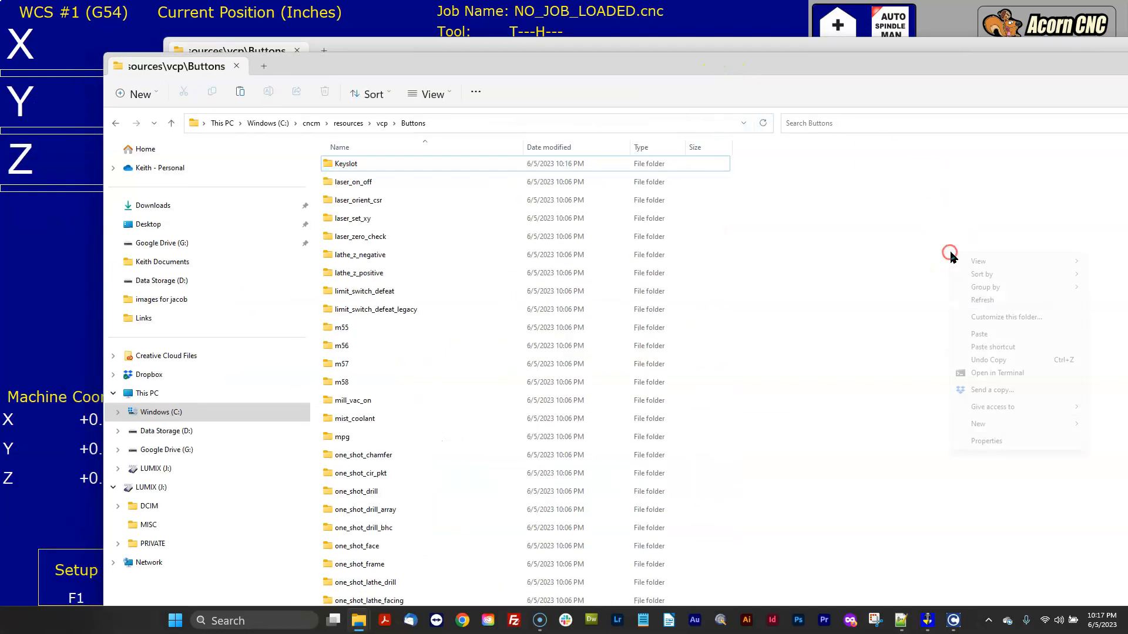
pyautogui.click(979, 334)
pyautogui.scroll(-15, 980, 331)
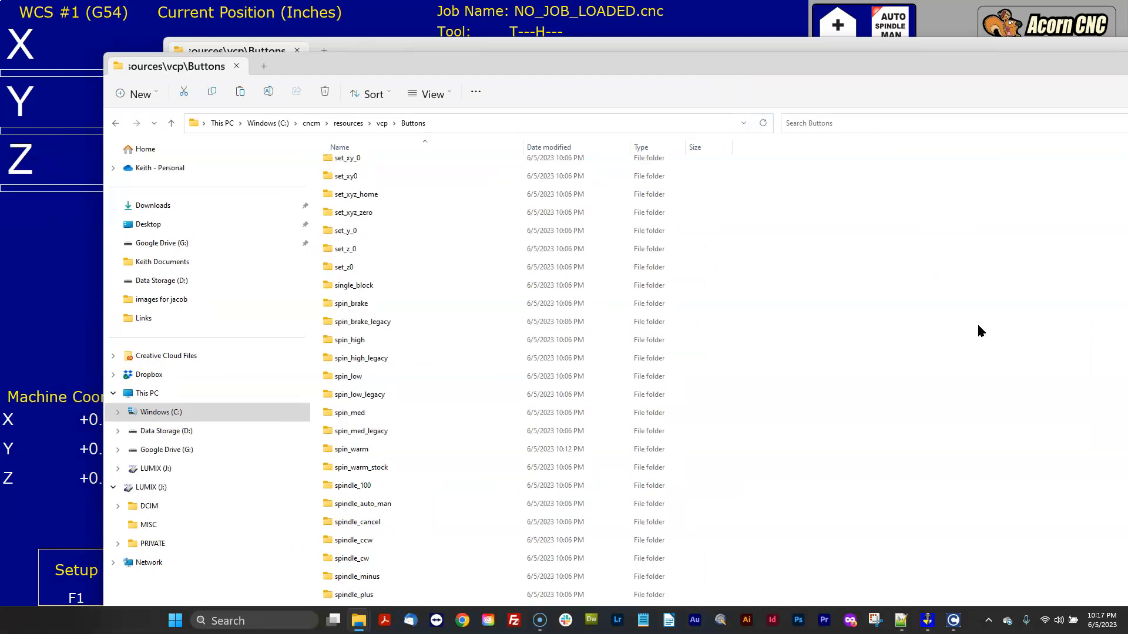
# Move the Explorer windows aside and clear the machine reset in CNC12.
pyautogui.moveTo(992, 65); pyautogui.dragTo(0, 85)
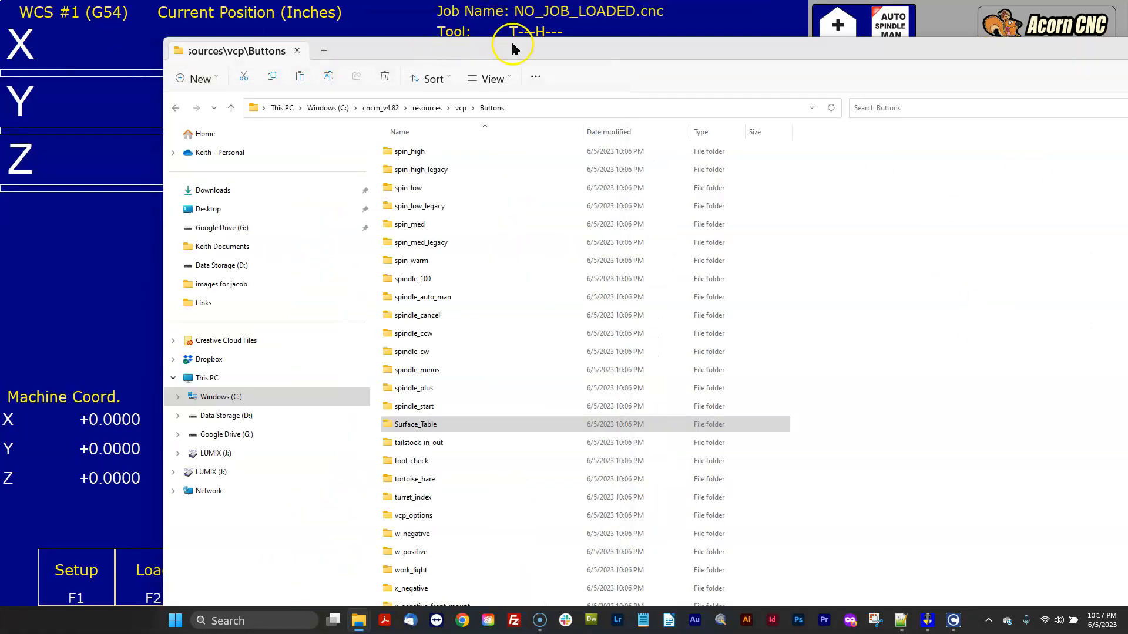
pyautogui.moveTo(563, 52); pyautogui.dragTo(0, 59)
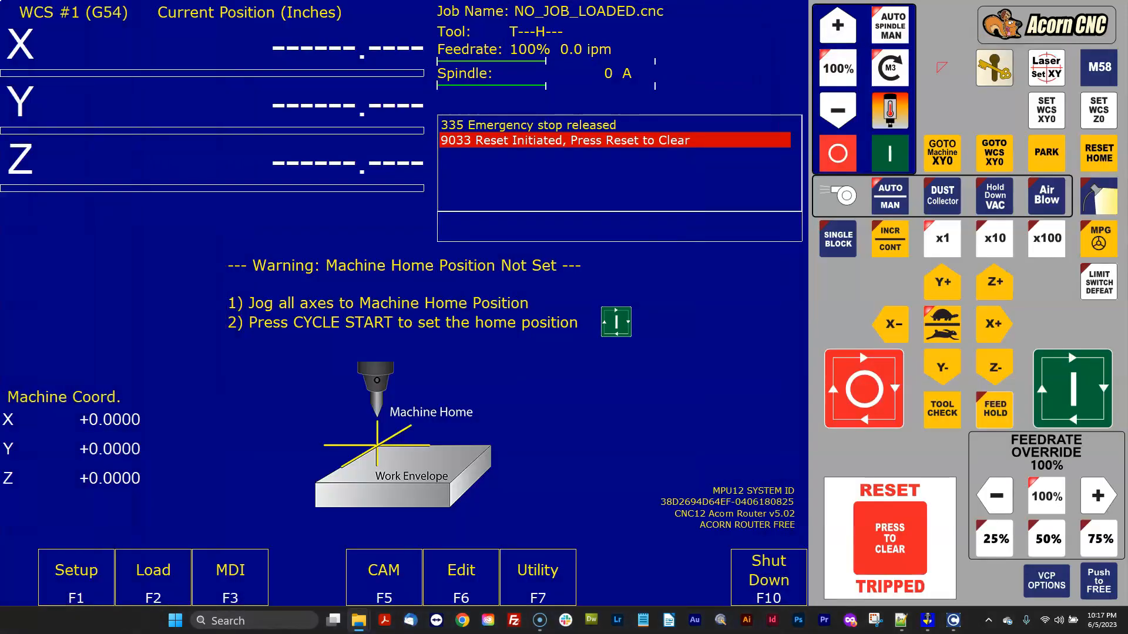
pyautogui.click(934, 491)
pyautogui.click(895, 535)
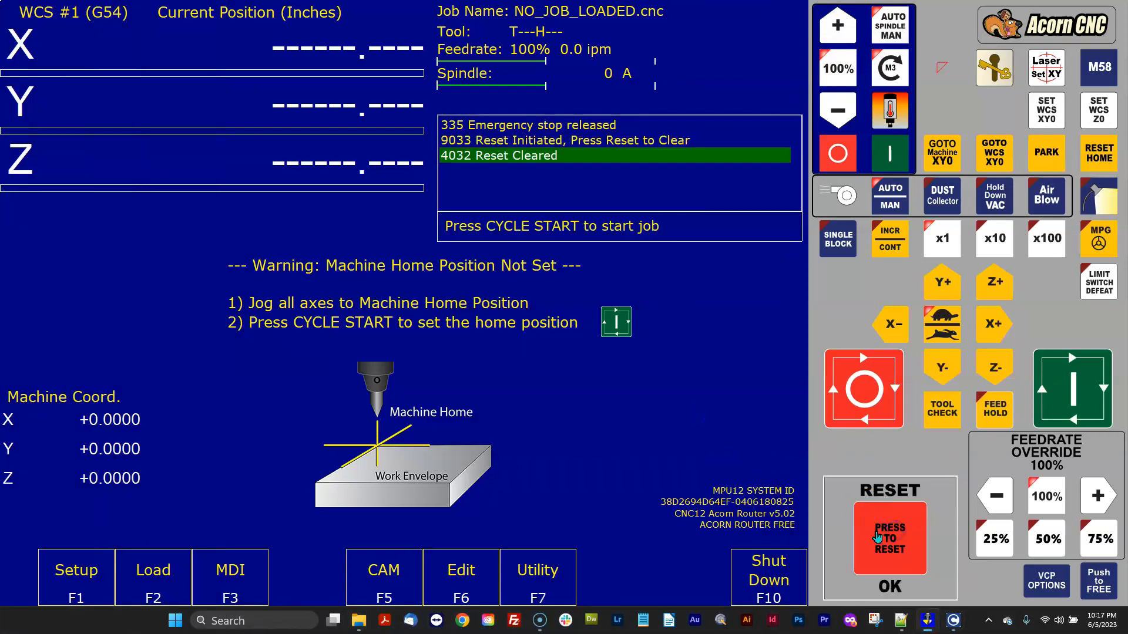
# Shut down CNC12, relaunch it from the CNC12 Router shortcut and clear the reset.
pyautogui.click(764, 579)
pyautogui.click(694, 285)
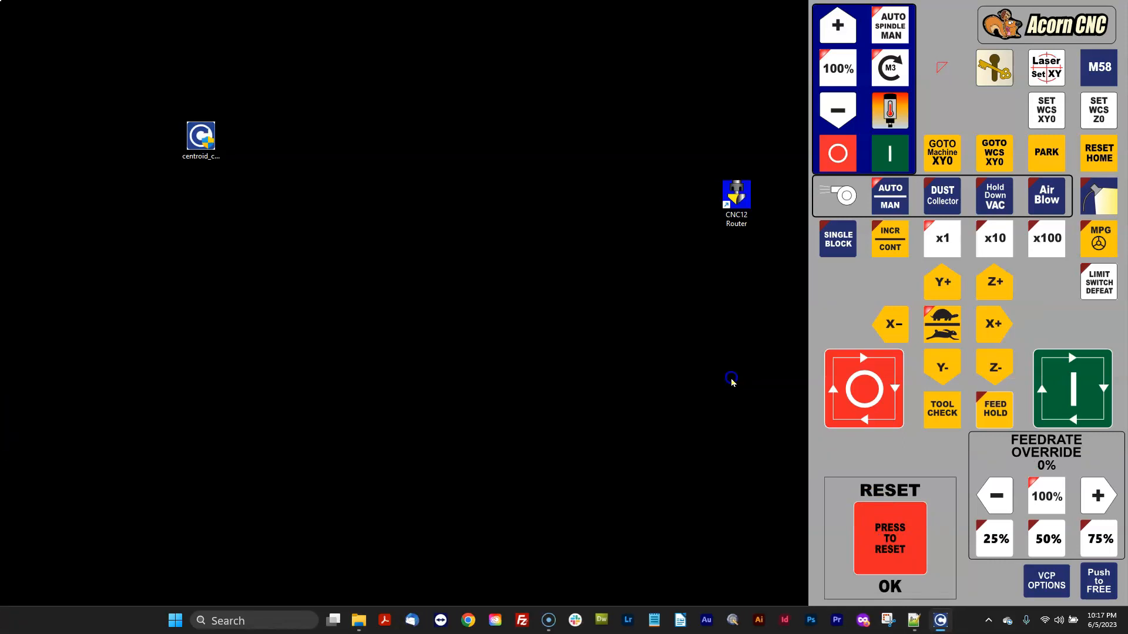
pyautogui.doubleClick(742, 200)
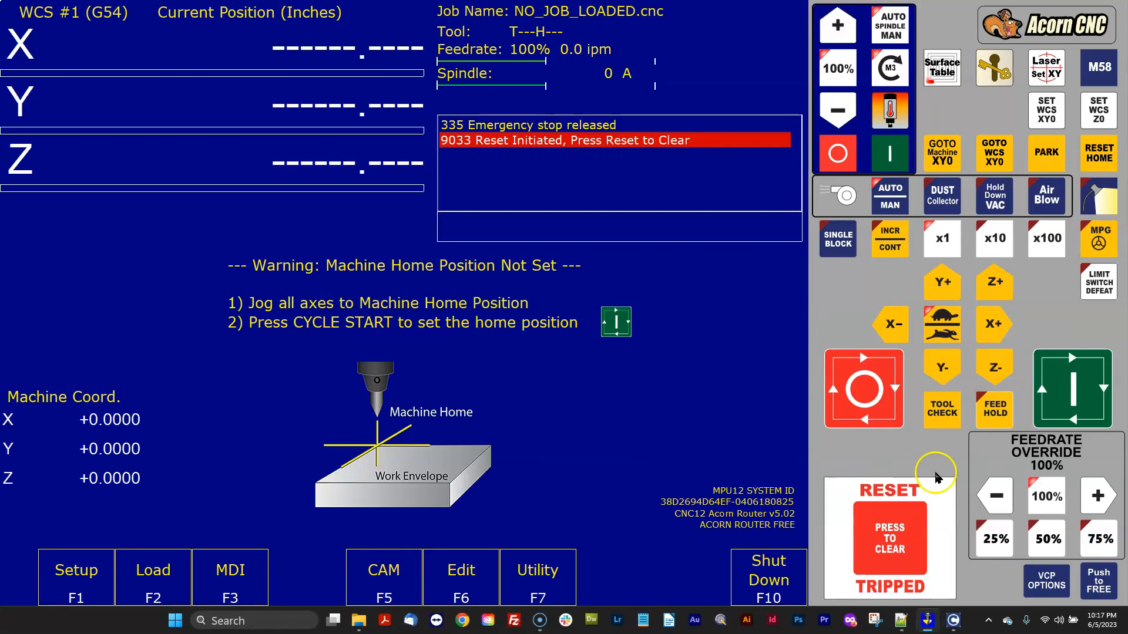
pyautogui.click(893, 520)
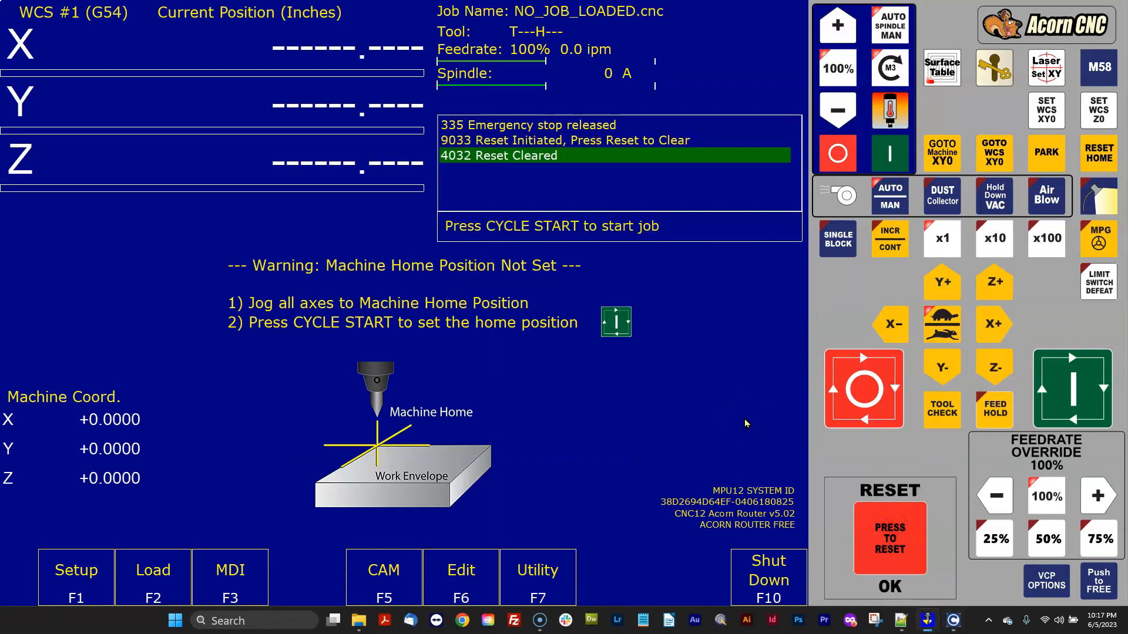
# Browse the contents of the backup cncm_v4.82 folder and the new cncm folder on drive C.
pyautogui.click(699, 390)
pyautogui.moveTo(0, 253); pyautogui.dragTo(758, 45)
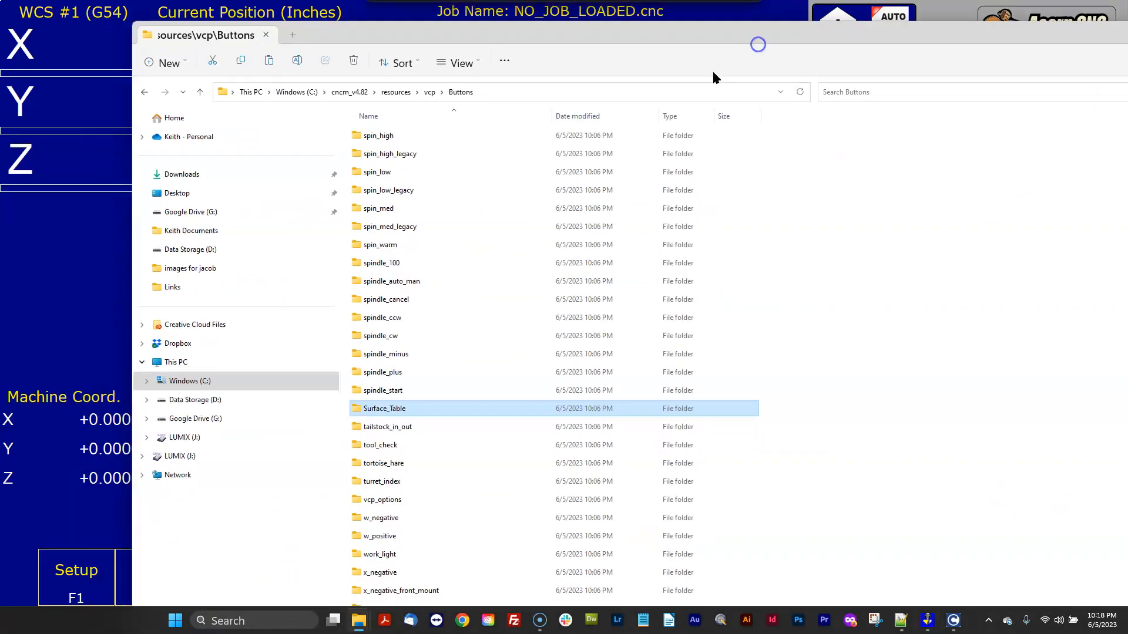
pyautogui.click(352, 92)
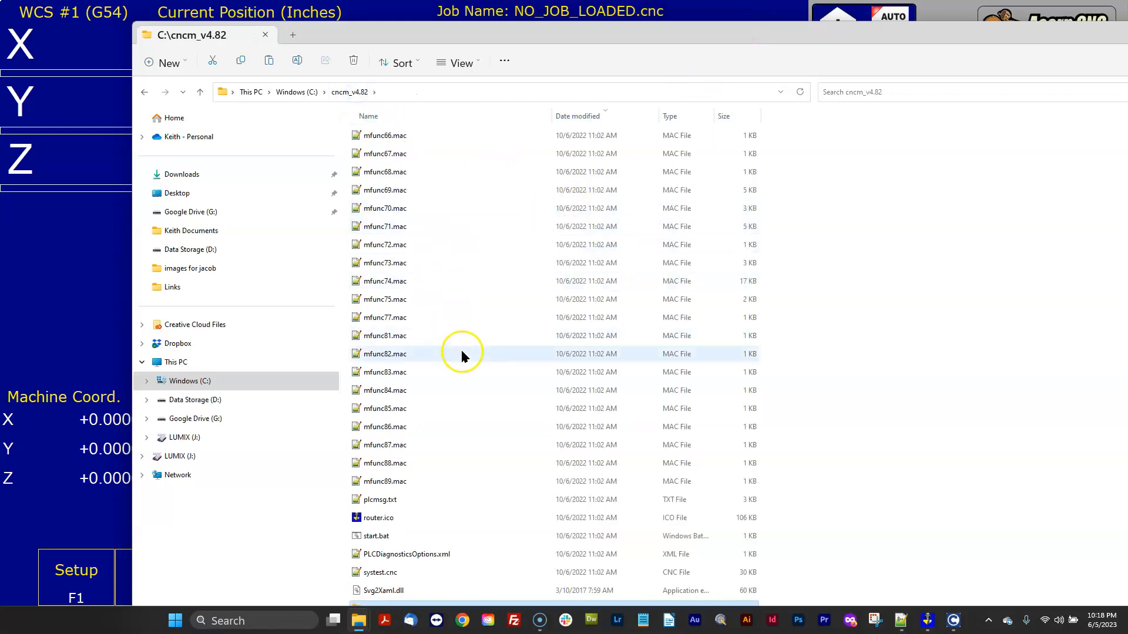
pyautogui.scroll(6, 462, 348)
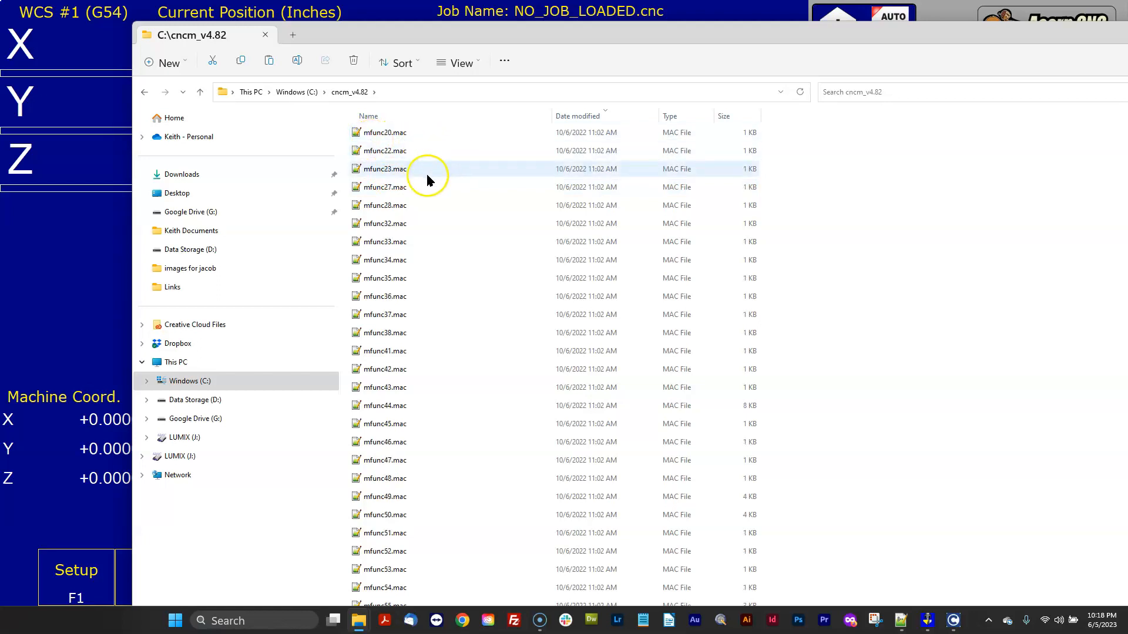
pyautogui.scroll(10, 428, 176)
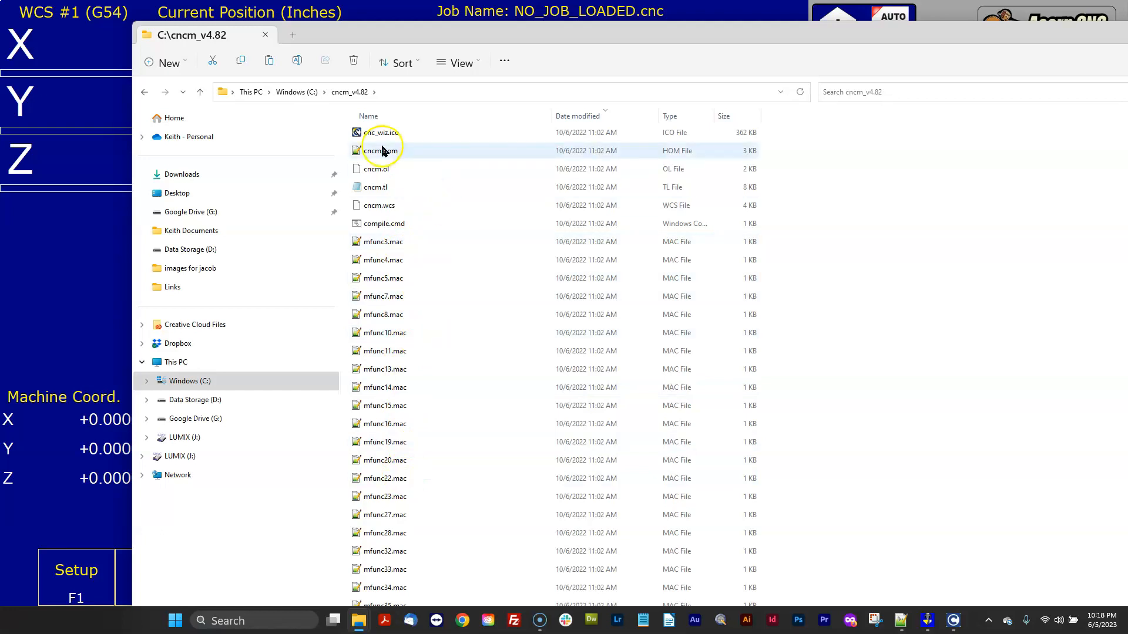
pyautogui.click(293, 93)
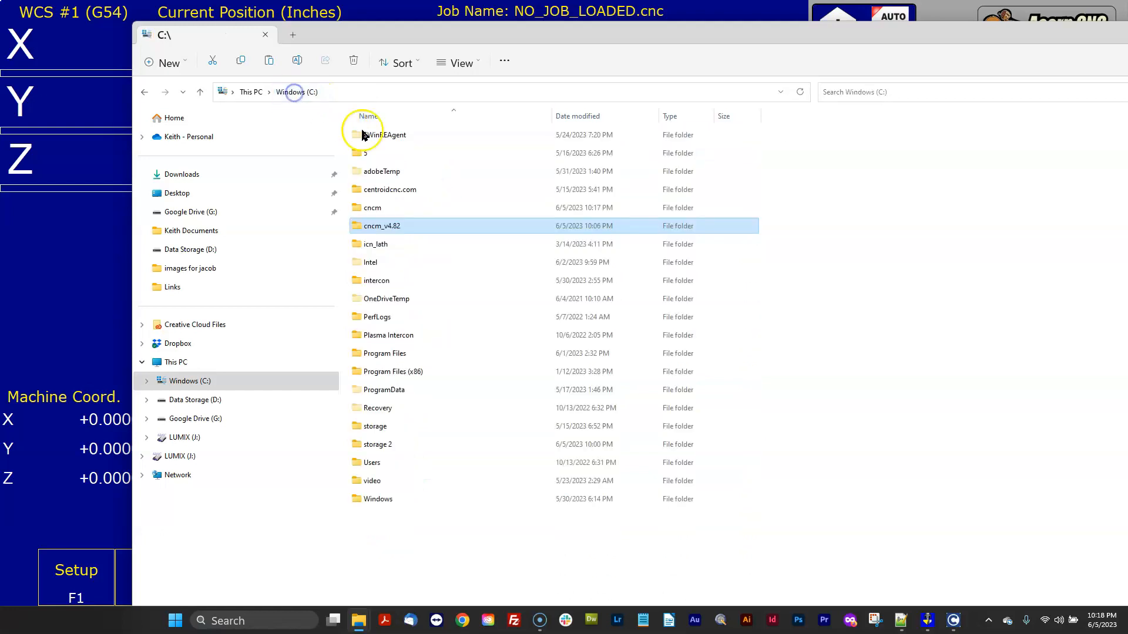
pyautogui.doubleClick(376, 208)
pyautogui.scroll(-10, 895, 294)
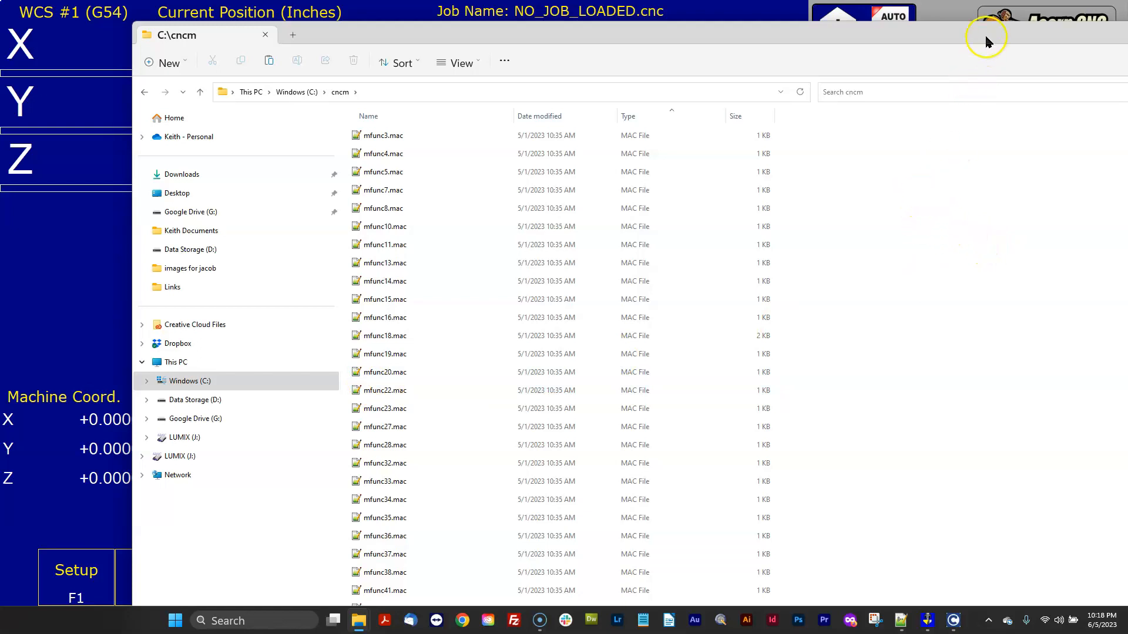
pyautogui.moveTo(987, 41); pyautogui.dragTo(743, 68)
pyautogui.click(947, 73)
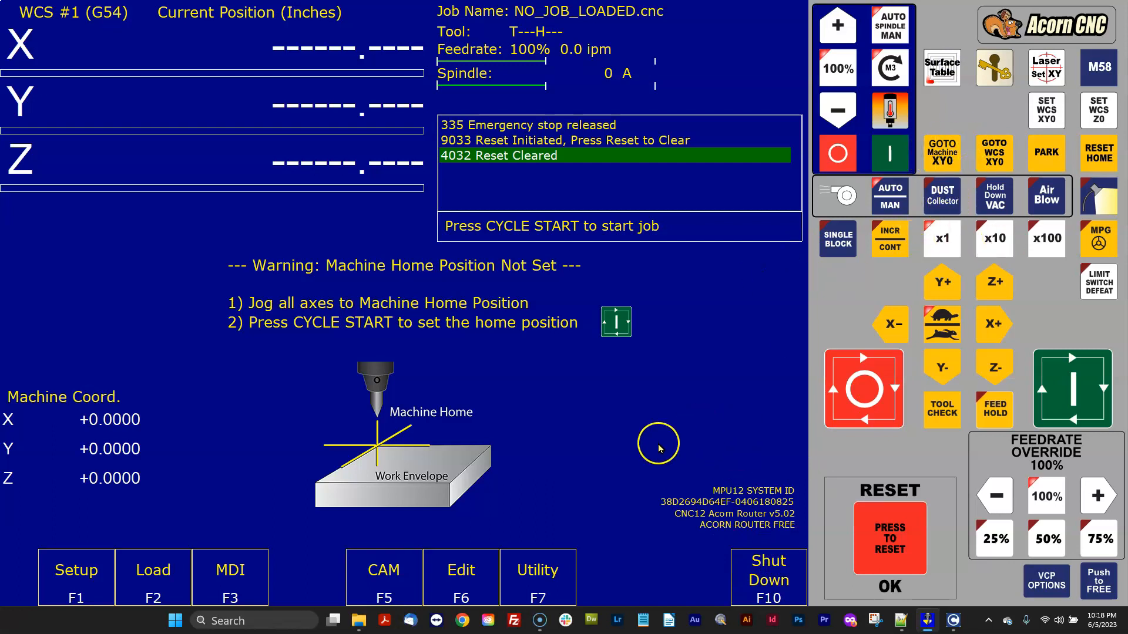
# Open the Acorn Wizard from the Utility menu and review the Axis Drive Type, Input and Output Definitions pages.
pyautogui.click(546, 569)
pyautogui.click(772, 582)
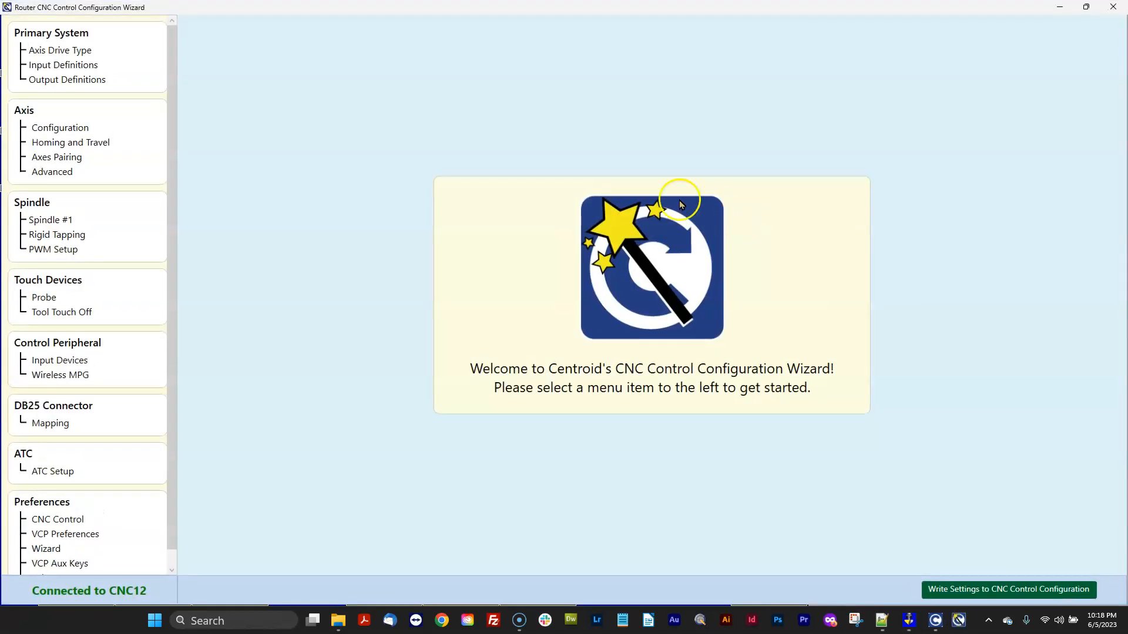
pyautogui.click(84, 53)
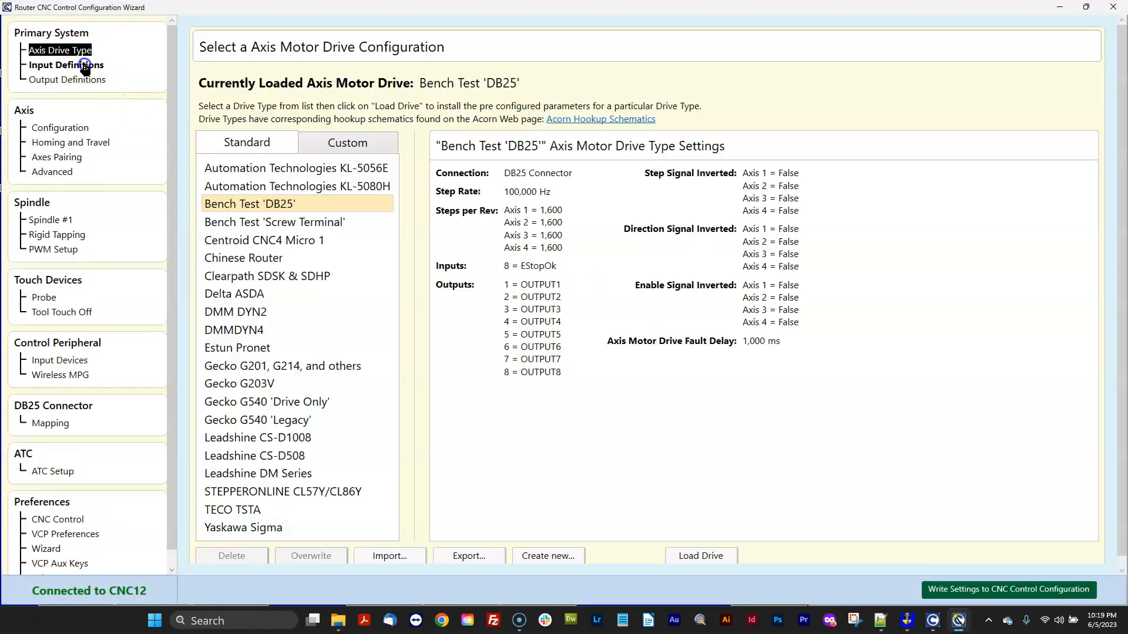
pyautogui.click(85, 65)
pyautogui.click(88, 80)
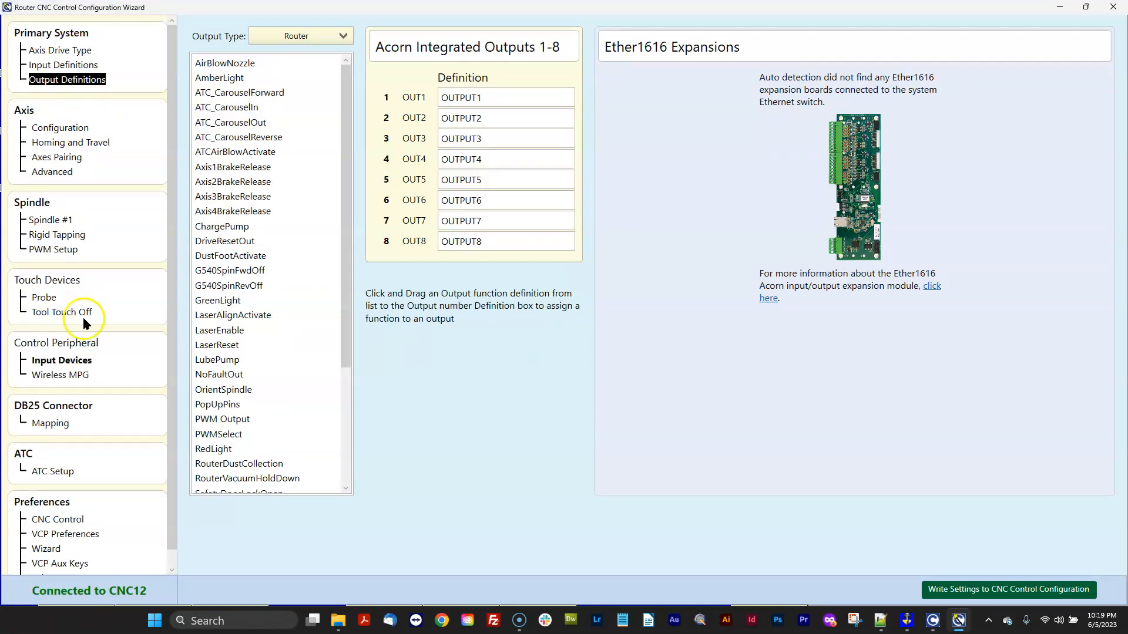
# Set the ATC Type to RackMount on the ATC Setup page.
pyautogui.click(57, 474)
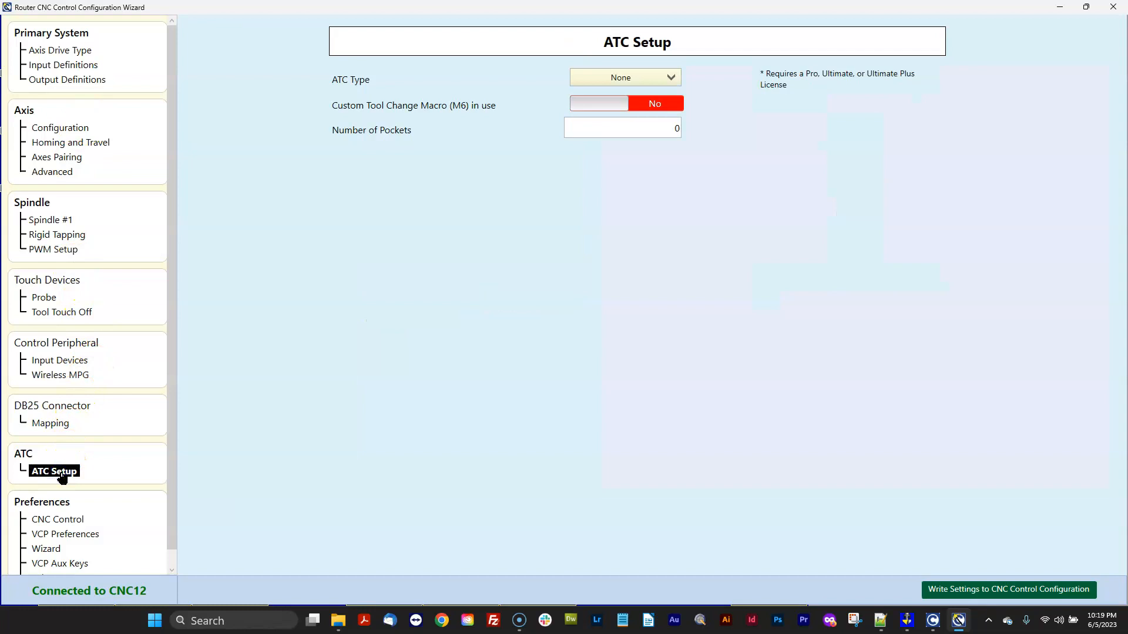
pyautogui.click(608, 78)
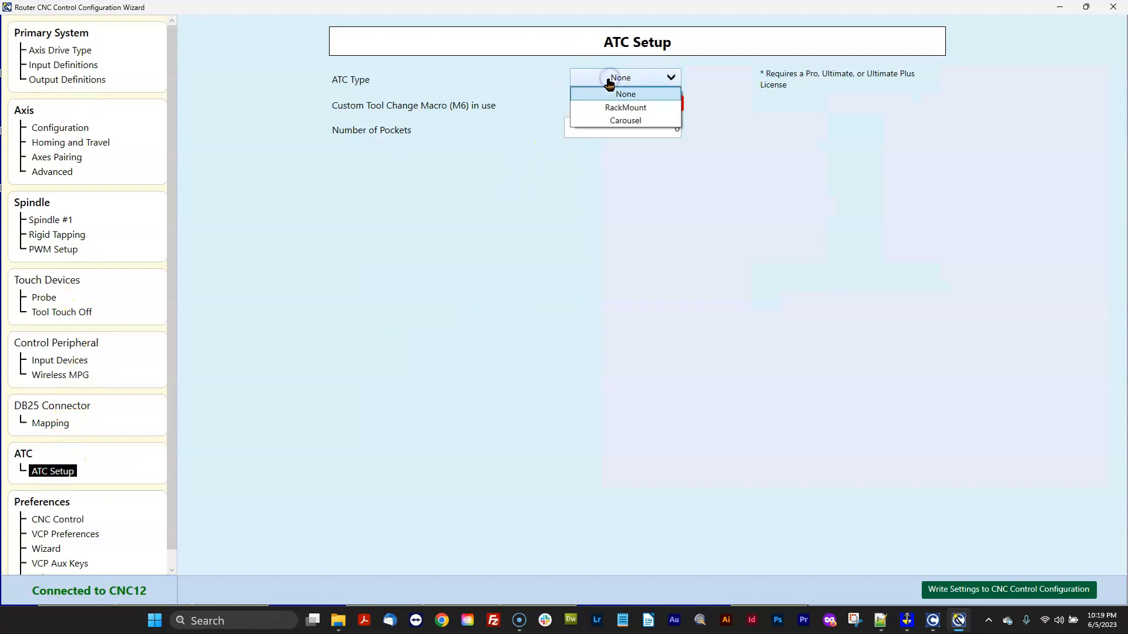
pyautogui.click(642, 108)
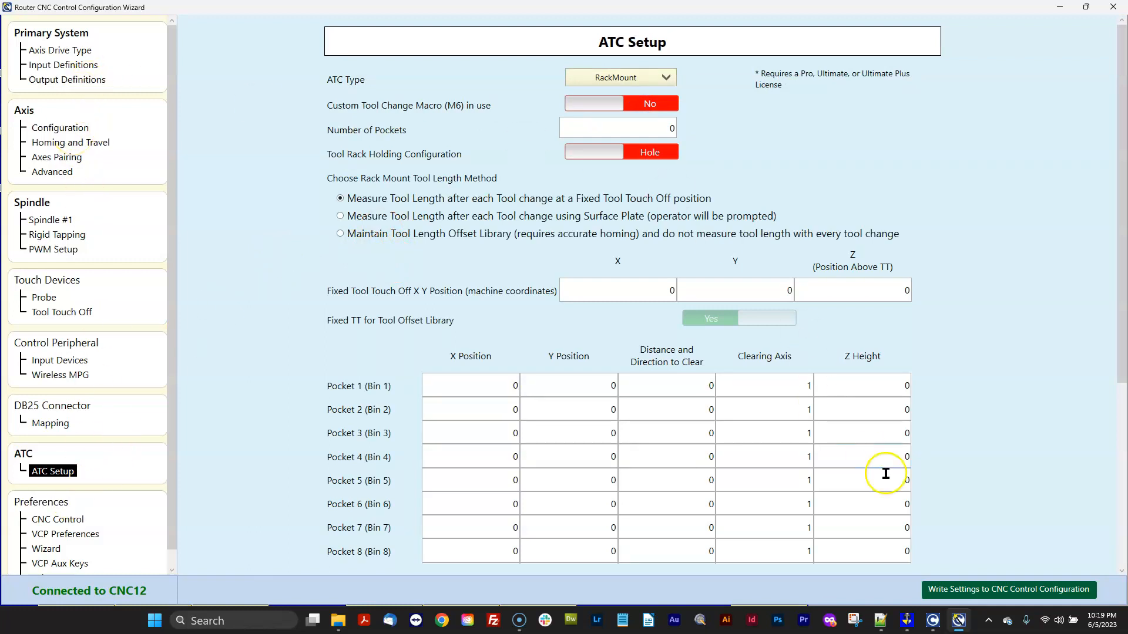
# Minimize the wizard and review CNC12's Utility menu and Setup screen.
pyautogui.click(59, 54)
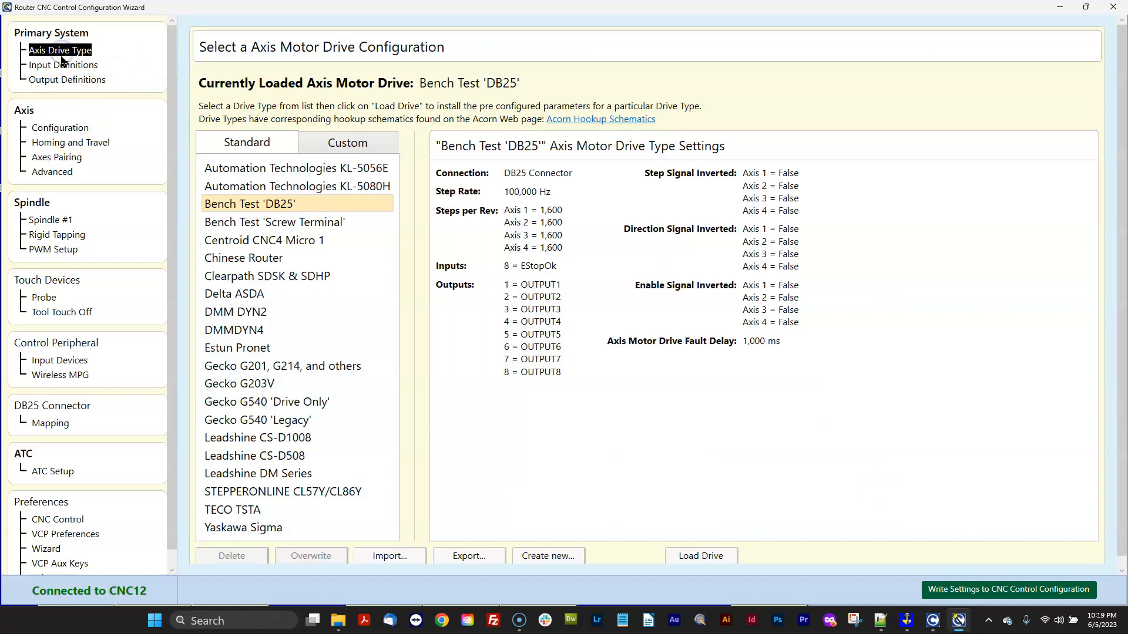
pyautogui.click(1059, 8)
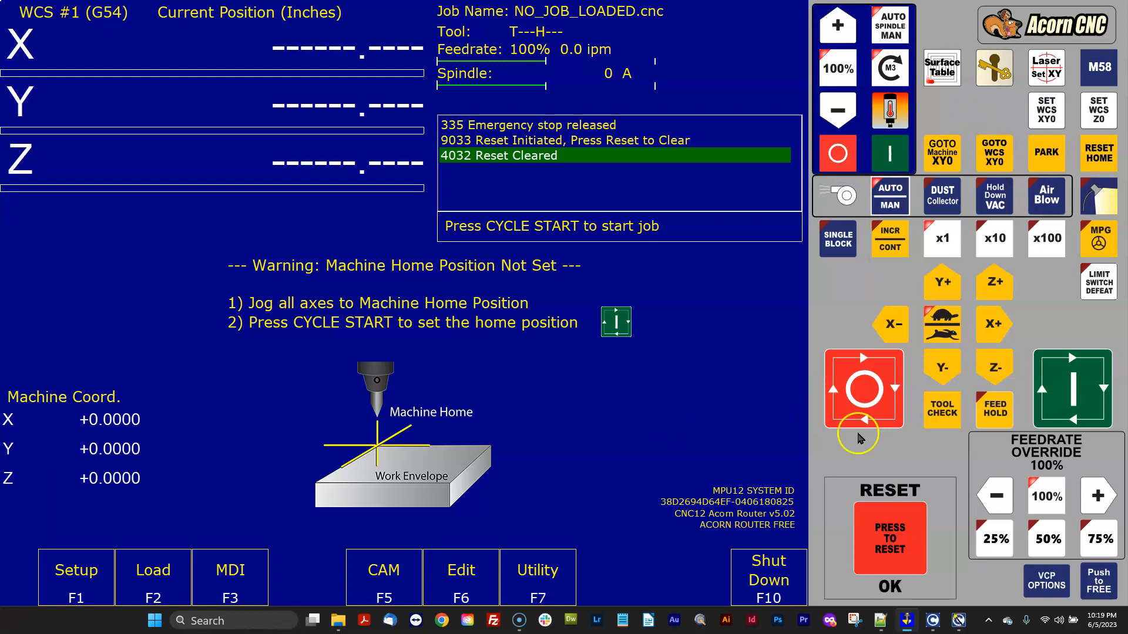
pyautogui.click(1007, 365)
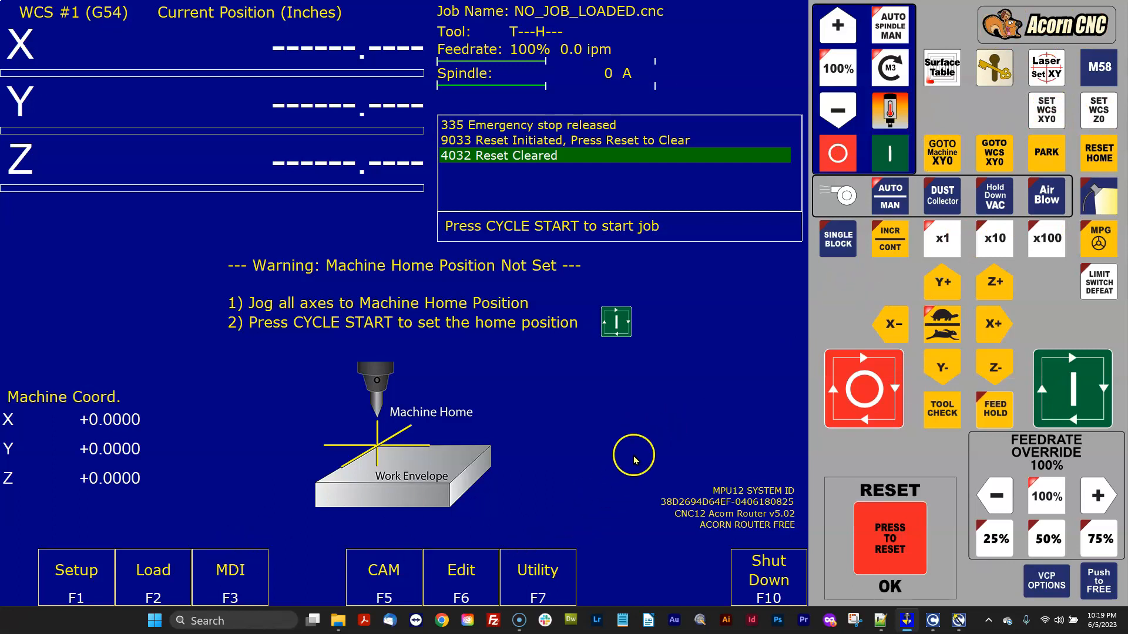
pyautogui.click(549, 581)
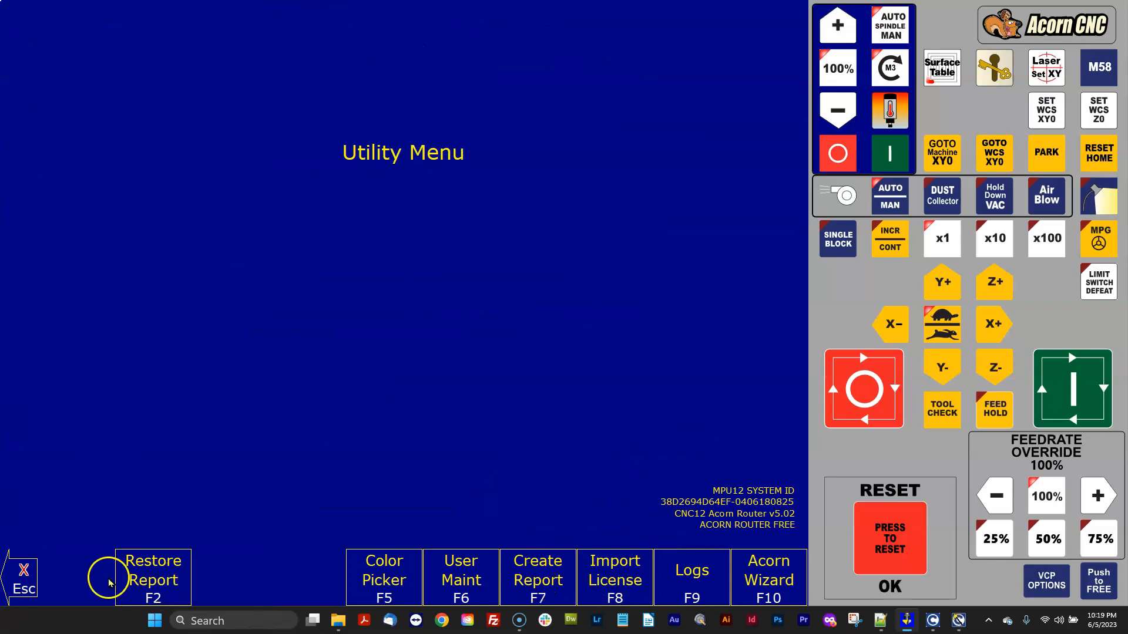
pyautogui.click(24, 584)
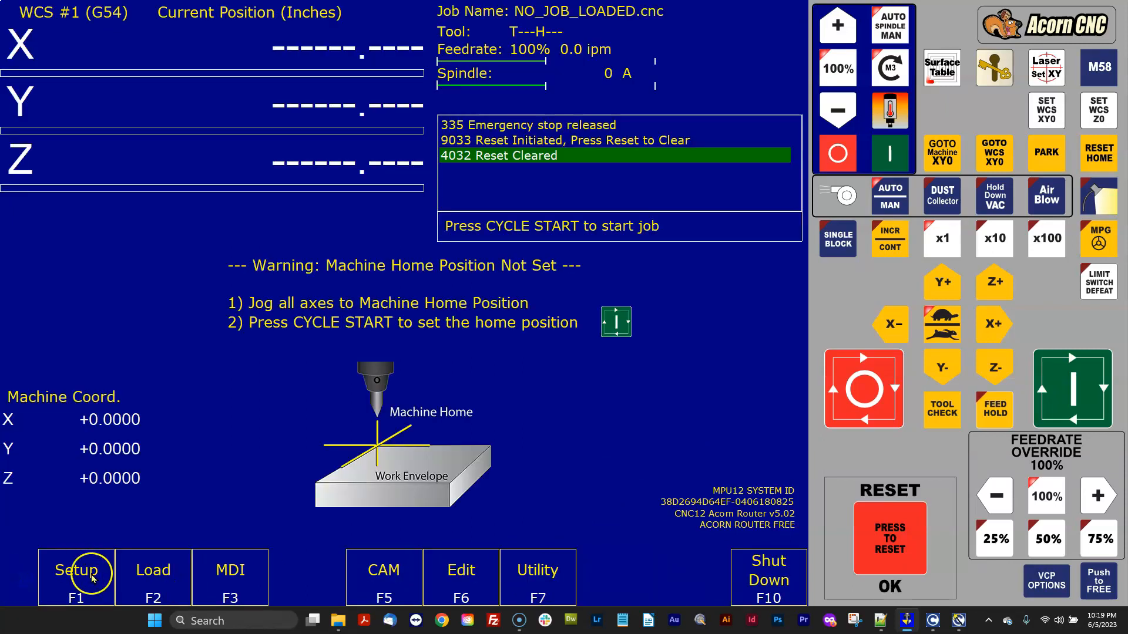
pyautogui.click(91, 578)
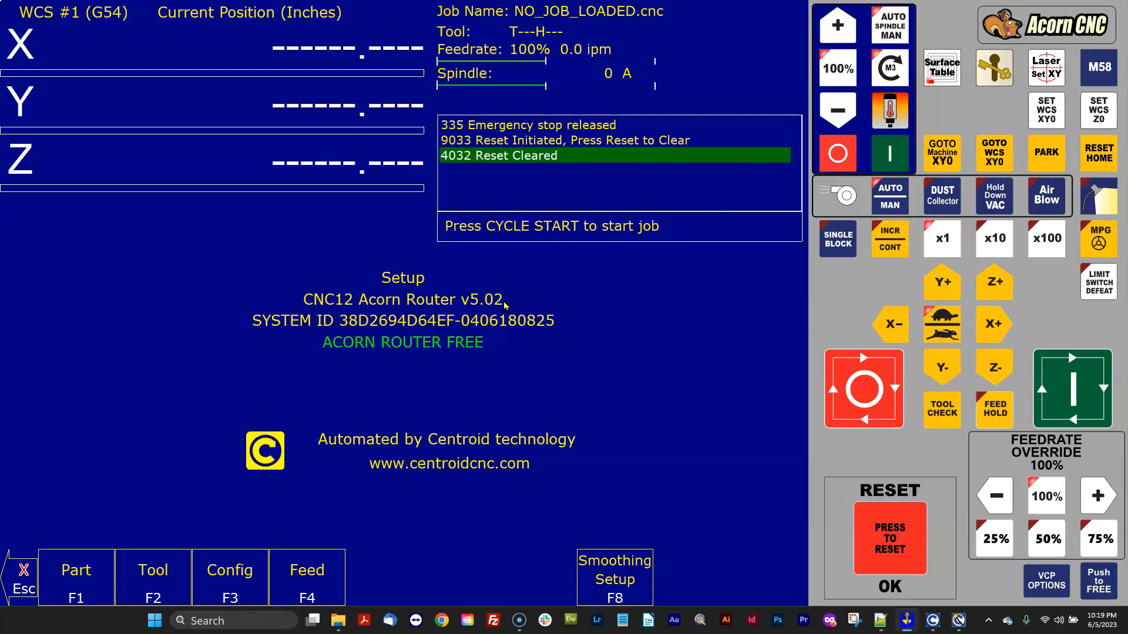
pyautogui.click(26, 582)
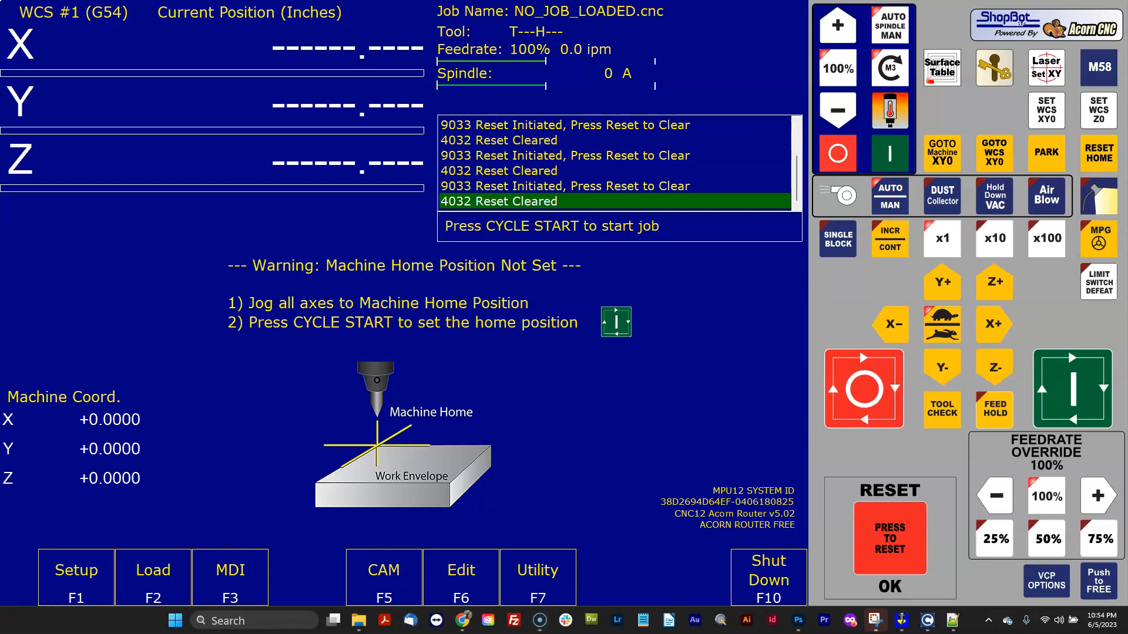
# Open the new installation's cncm\resources\vcp\Buttons folder and browse its button folders.
pyautogui.click(357, 621)
pyautogui.moveTo(376, 348); pyautogui.dragTo(473, 215)
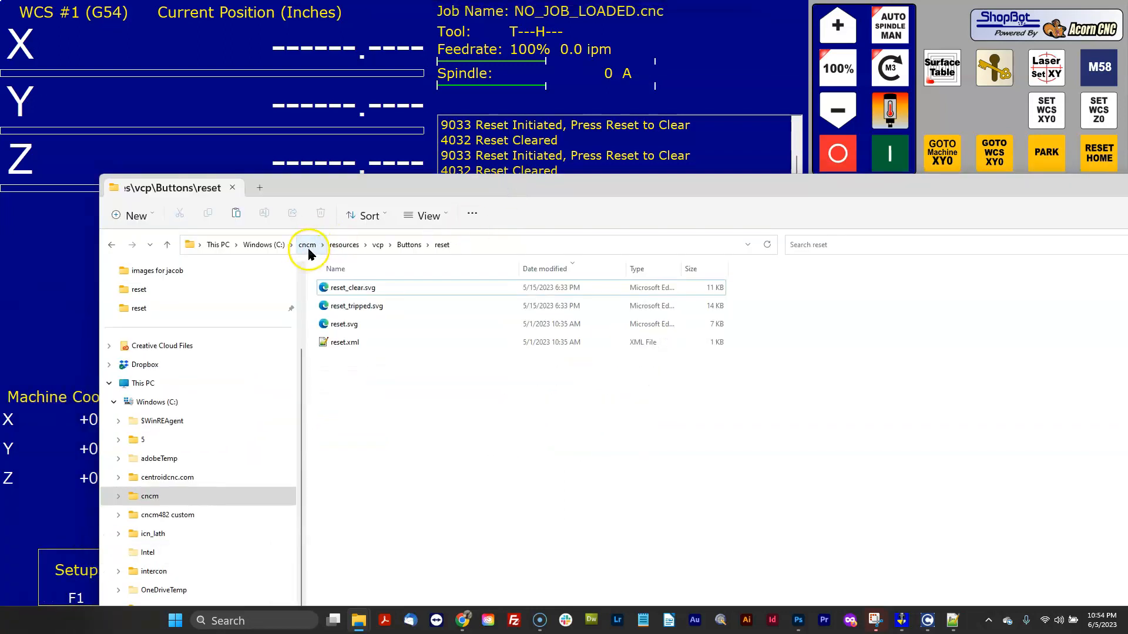
pyautogui.click(408, 245)
pyautogui.scroll(-12, 420, 416)
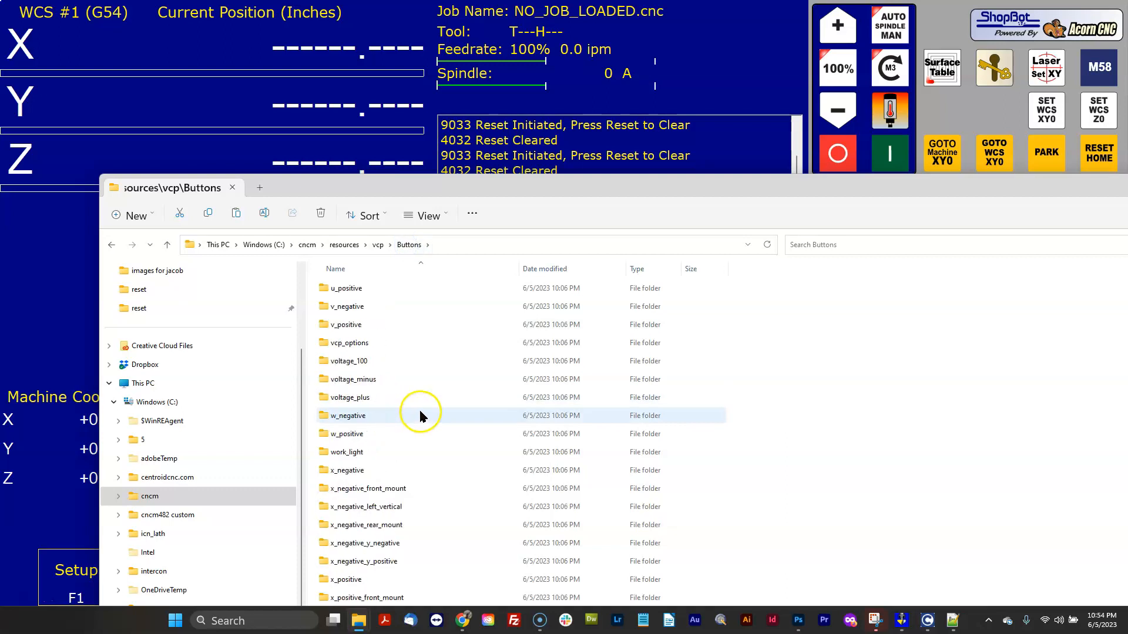
pyautogui.scroll(8, 419, 416)
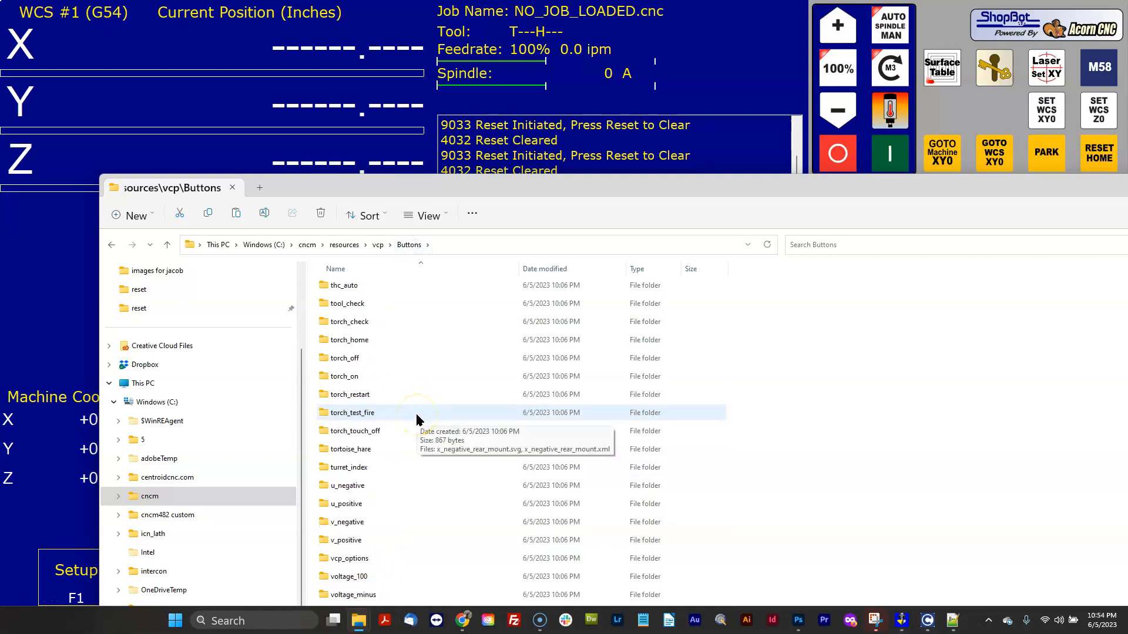
# Open the reset button folder inside the new installation's Buttons folder.
pyautogui.scroll(6, 416, 418)
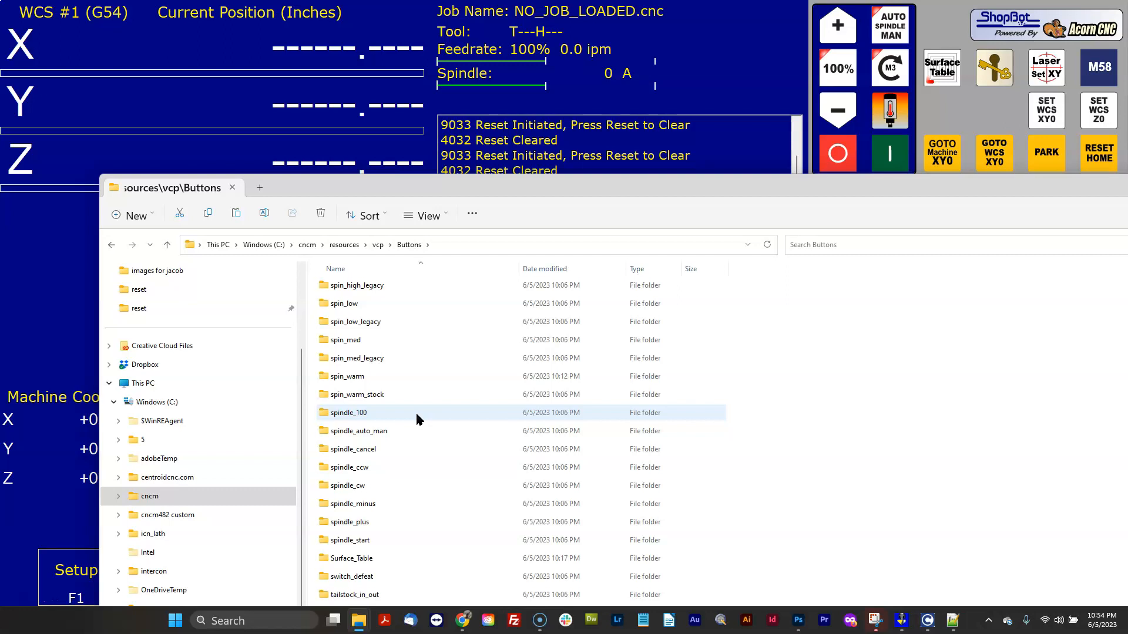
pyautogui.scroll(3, 418, 418)
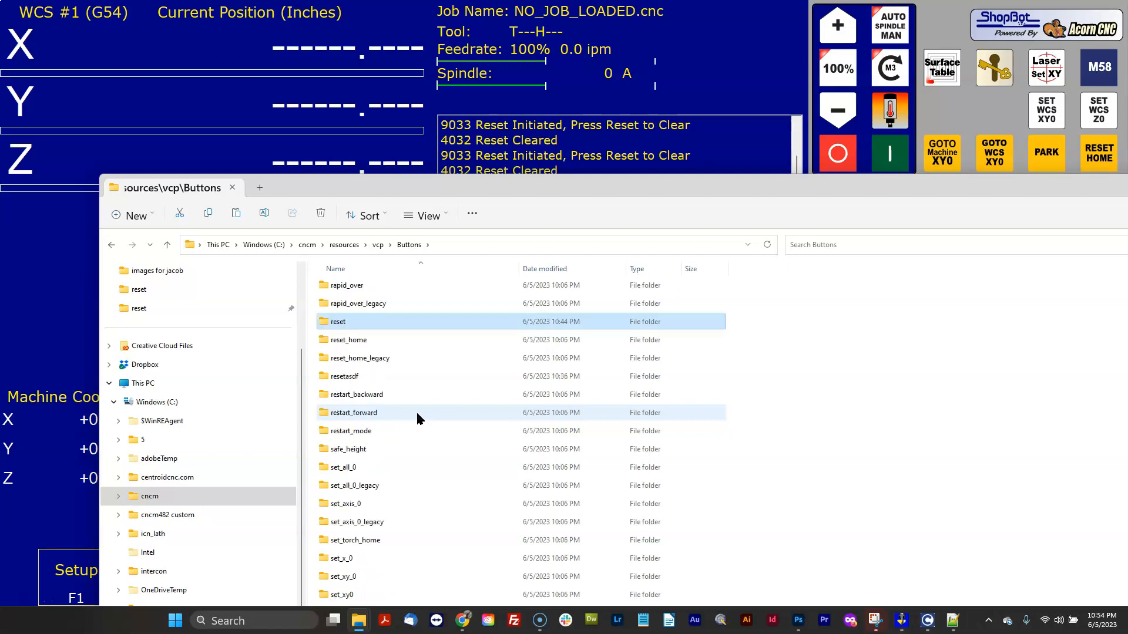
pyautogui.doubleClick(328, 323)
pyautogui.click(467, 357)
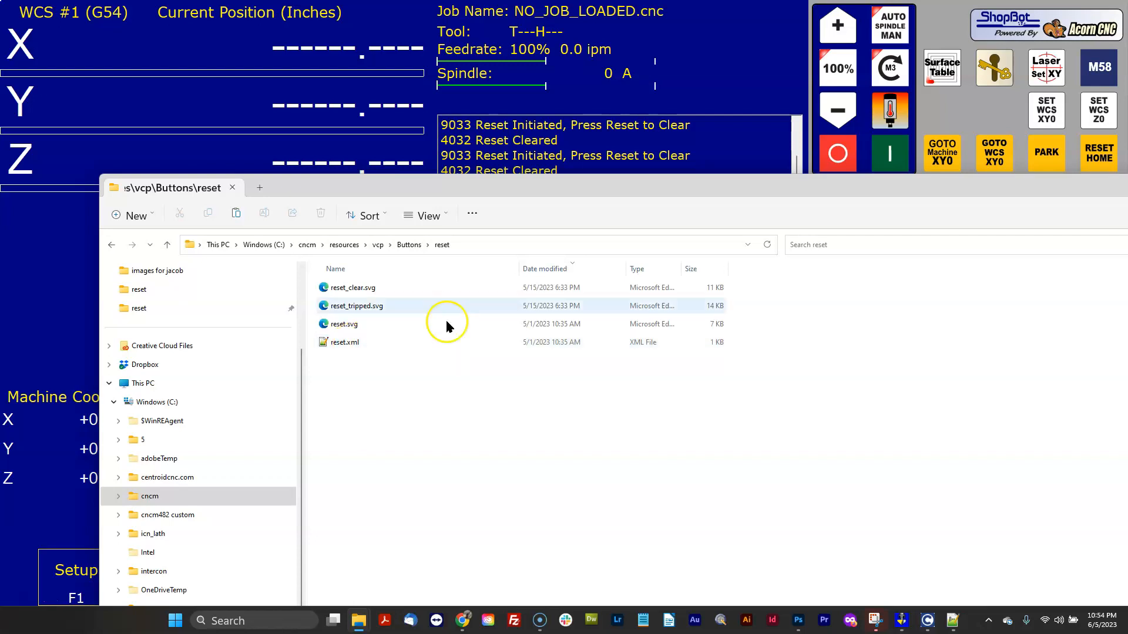
pyautogui.moveTo(665, 176); pyautogui.dragTo(632, 104)
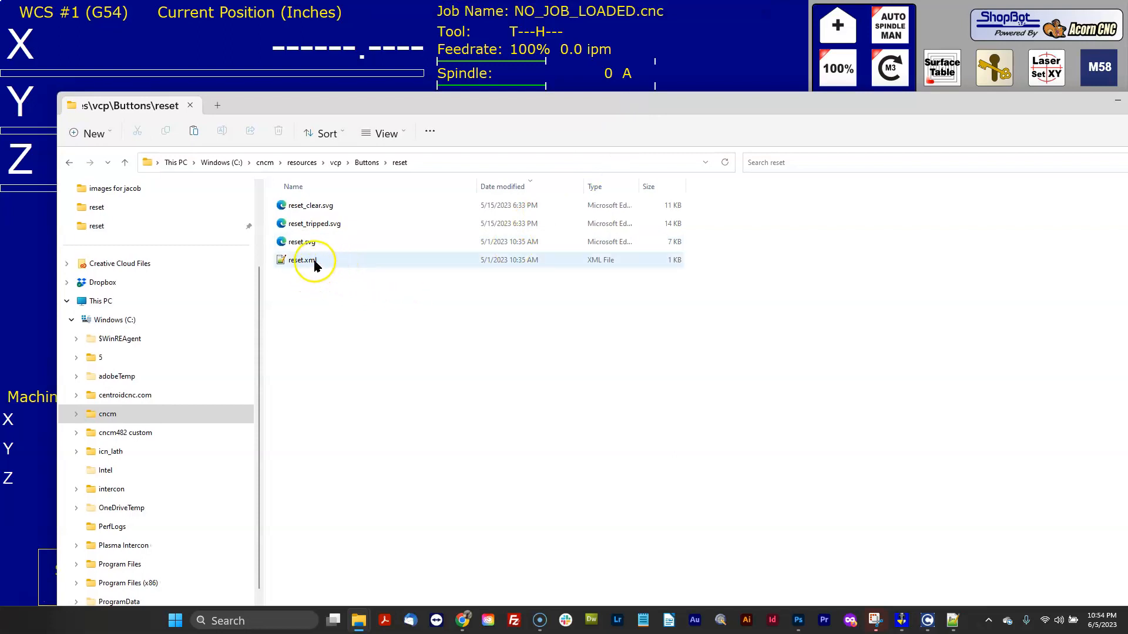
# Compare the new installation's reset.xml with the v4.82 custom reset.xml, focusing on the image_on and image_off lines.
pyautogui.click(953, 620)
pyautogui.click(664, 351)
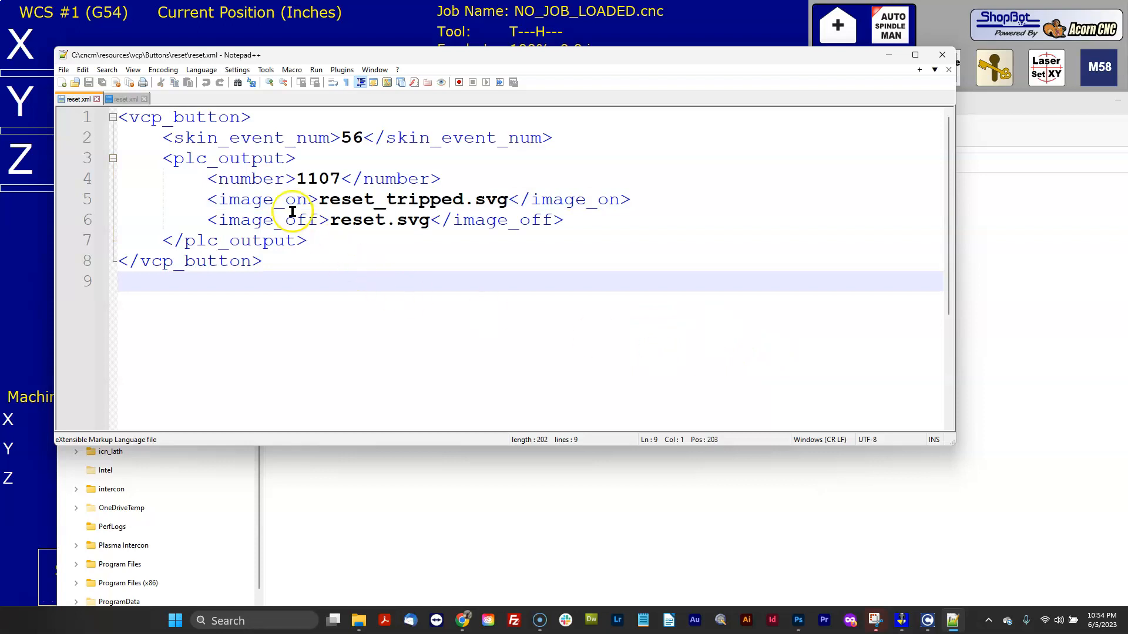
pyautogui.moveTo(276, 262); pyautogui.dragTo(124, 117)
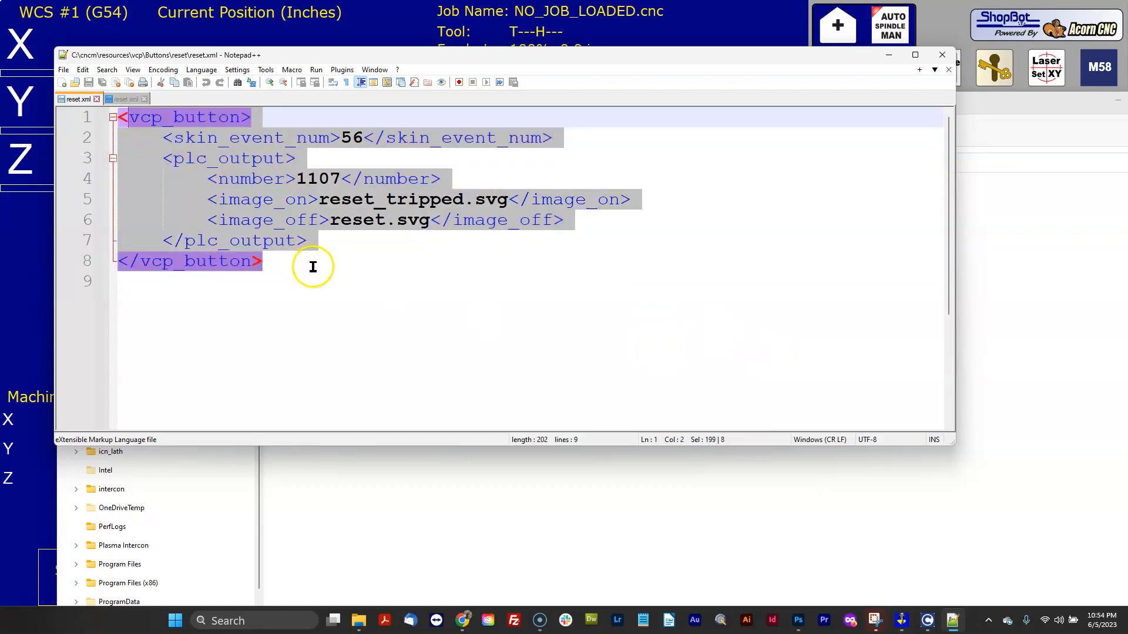
pyautogui.click(309, 259)
pyautogui.click(135, 100)
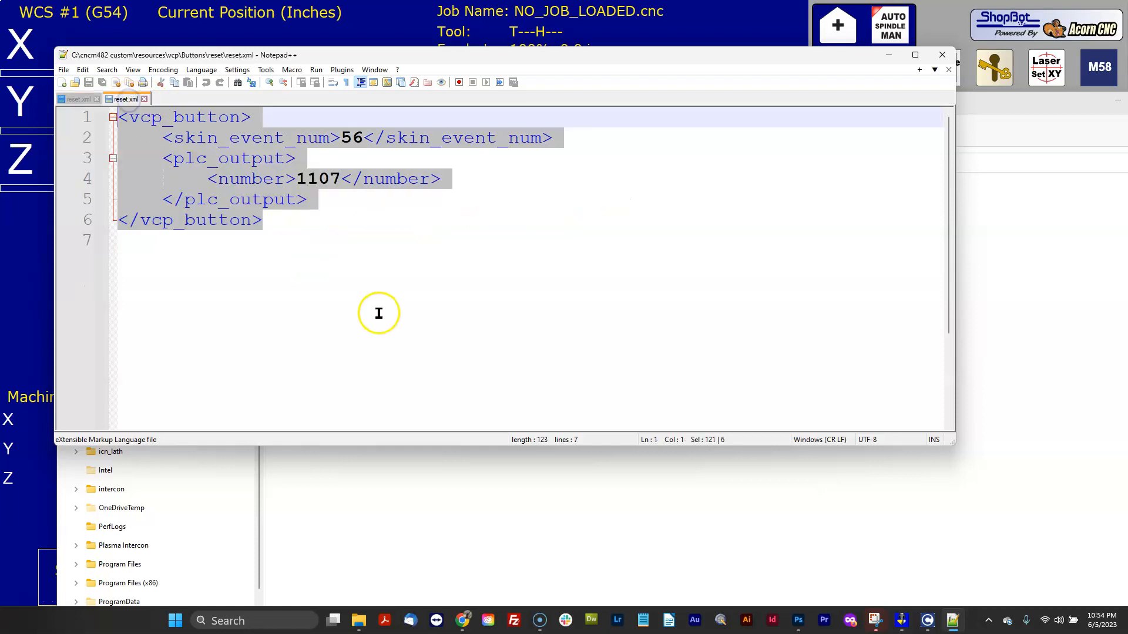
pyautogui.click(83, 100)
pyautogui.moveTo(208, 200); pyautogui.dragTo(591, 222)
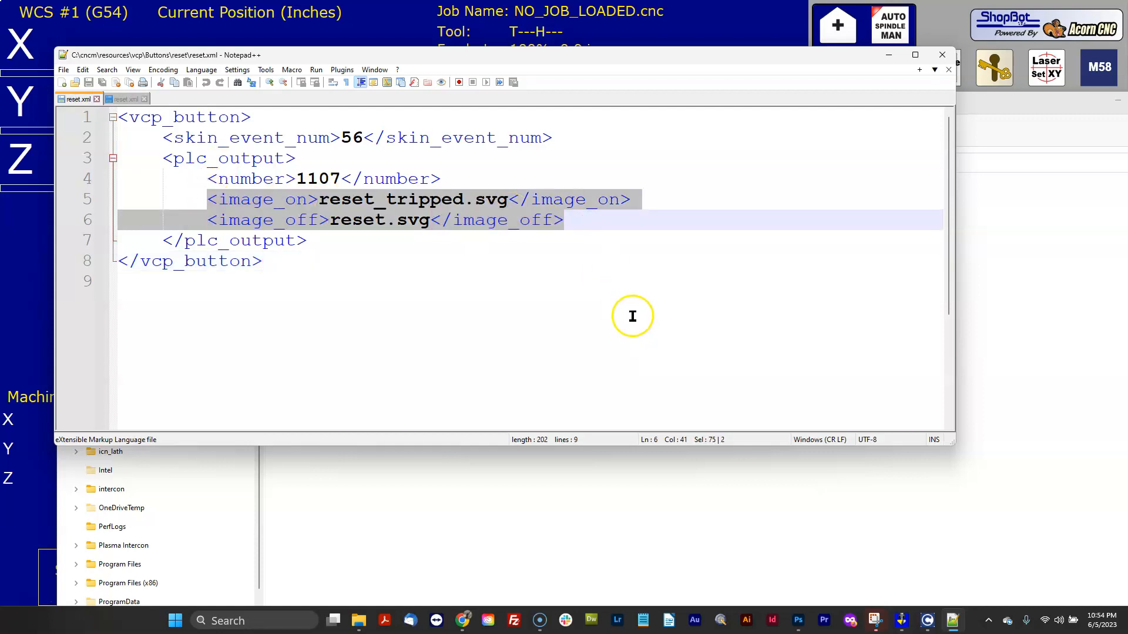
pyautogui.click(636, 281)
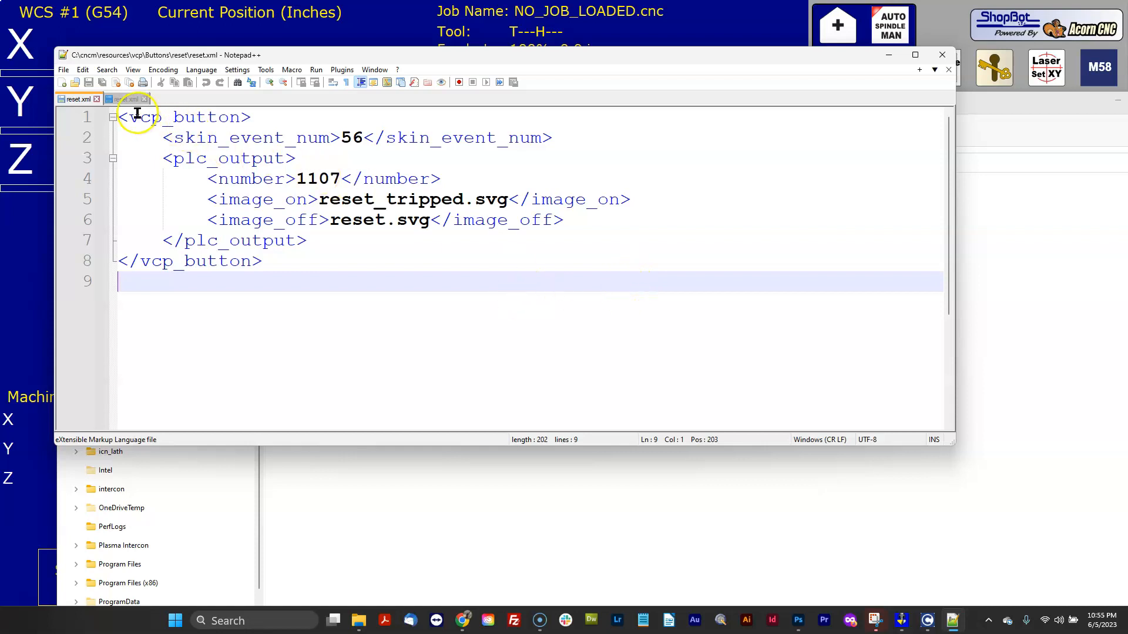
pyautogui.click(123, 100)
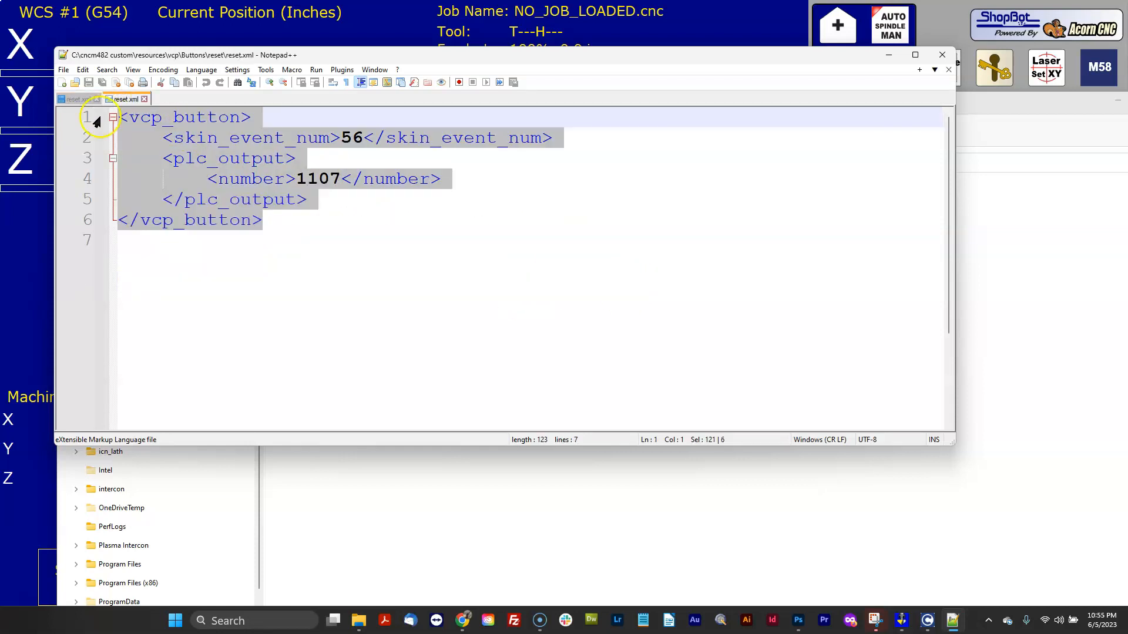
pyautogui.click(76, 100)
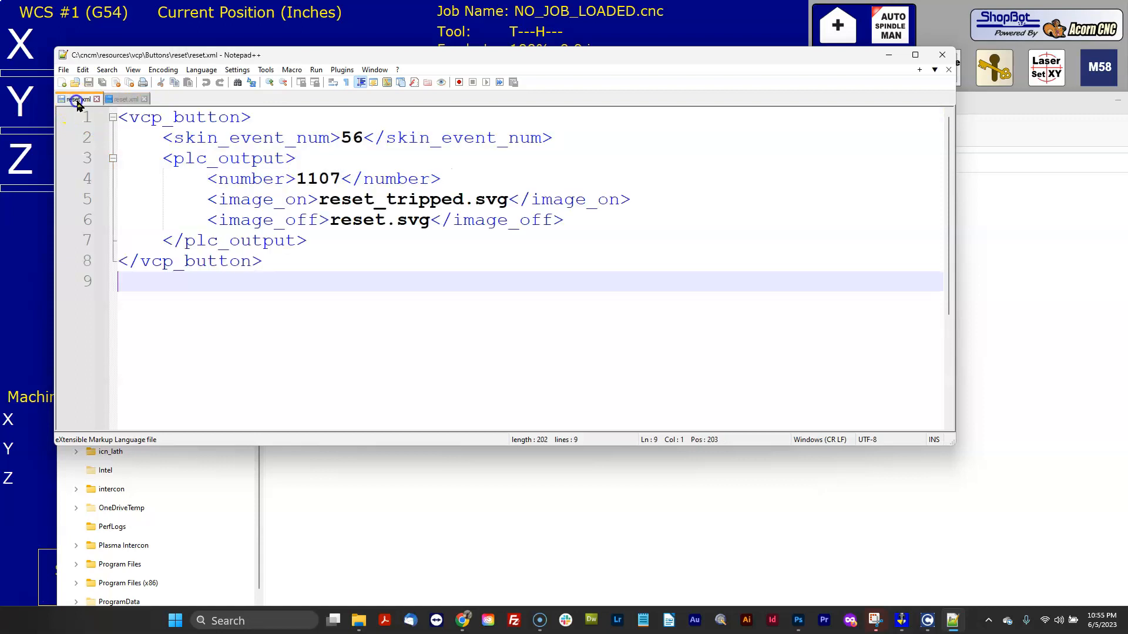
pyautogui.click(888, 56)
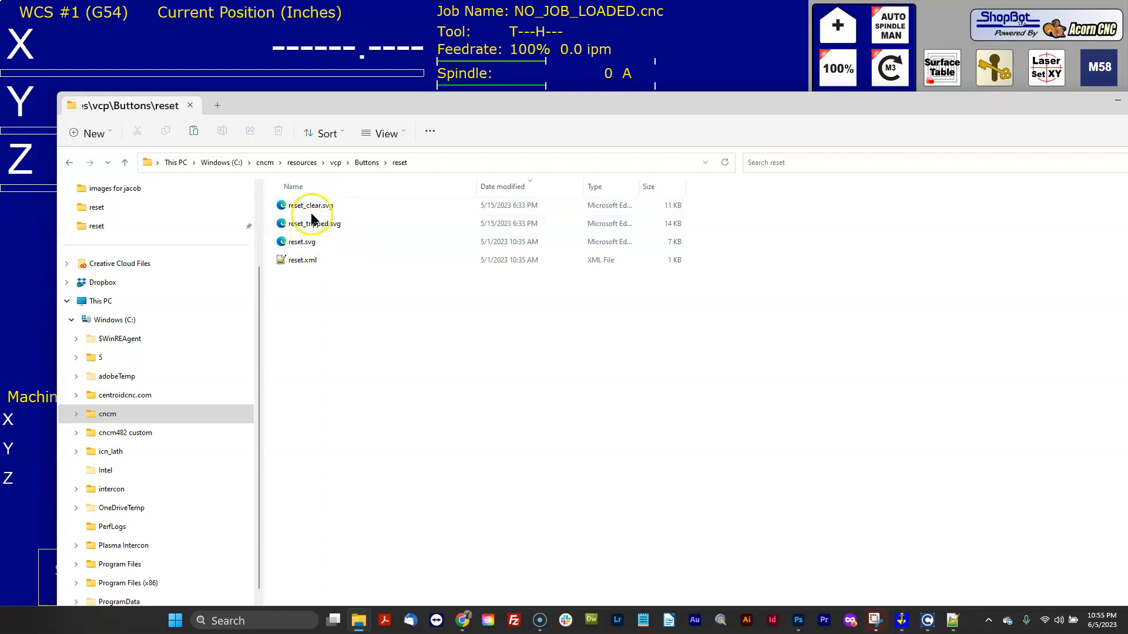
# Move the file window aside and toggle the VCP Reset button repeatedly to test its tripped and clear states.
pyautogui.moveTo(1069, 110); pyautogui.dragTo(668, 113)
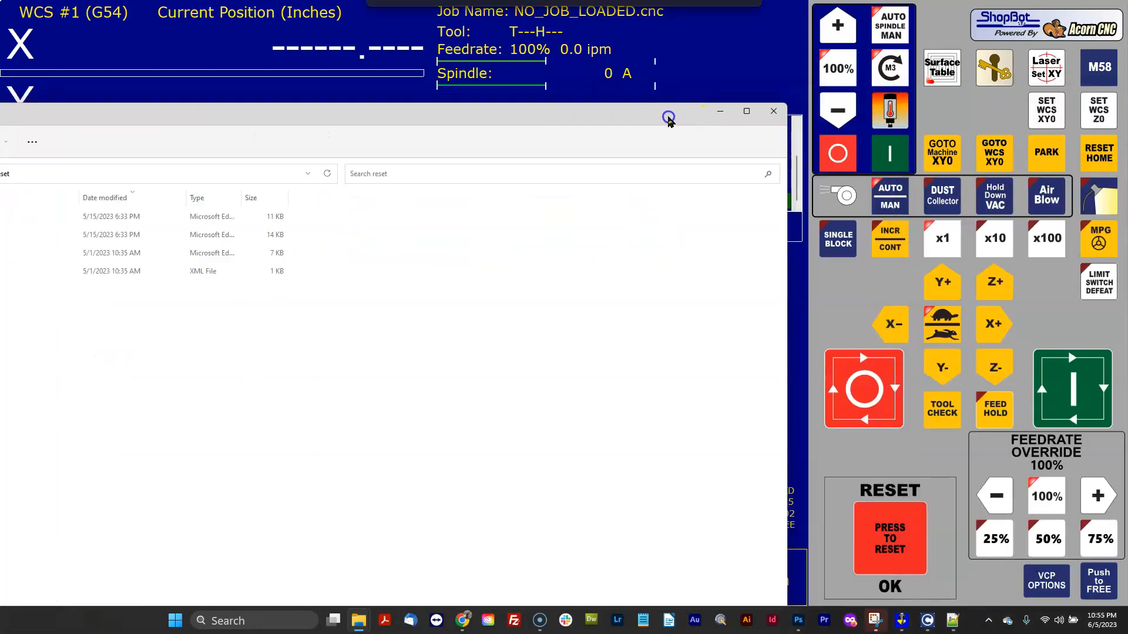
pyautogui.click(730, 109)
pyautogui.click(887, 553)
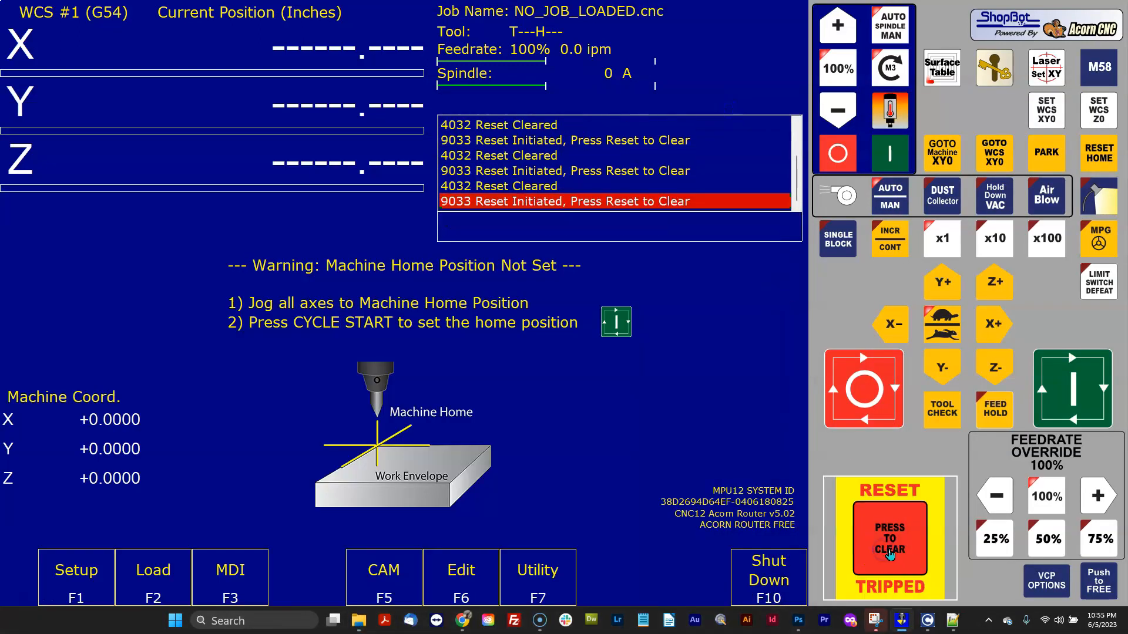
pyautogui.click(897, 544)
pyautogui.click(897, 544)
pyautogui.click(899, 544)
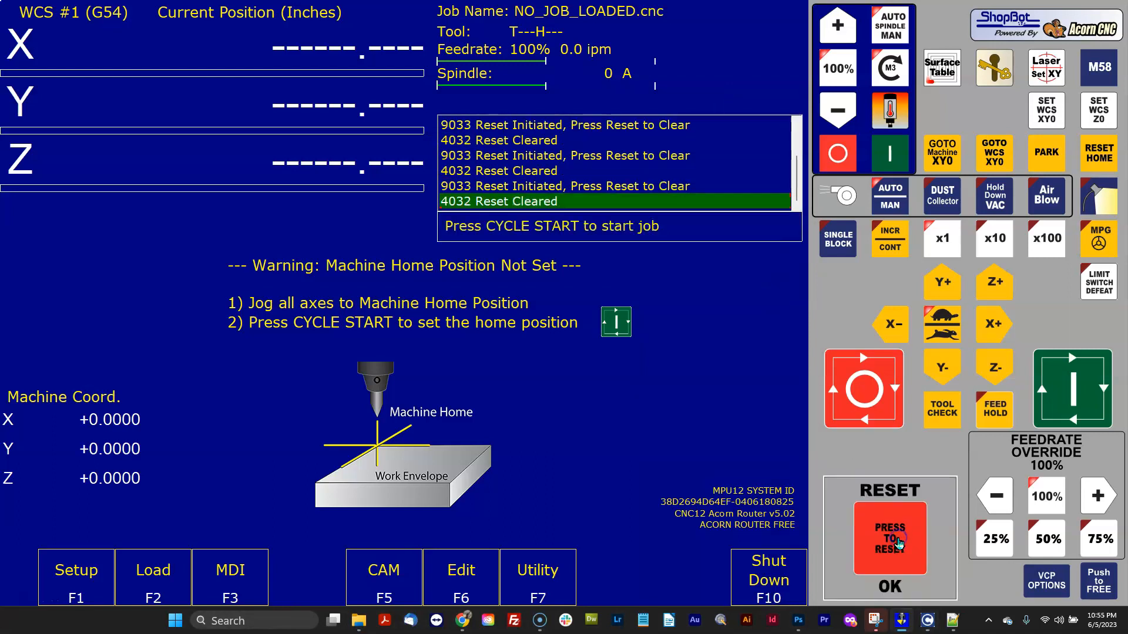
pyautogui.click(900, 543)
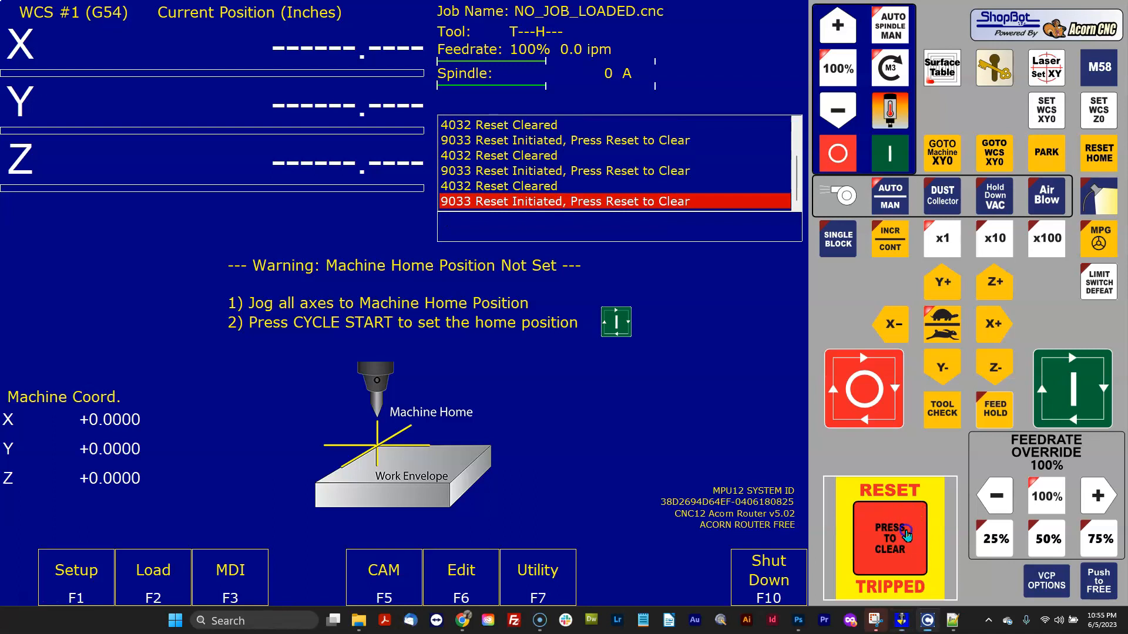
pyautogui.click(899, 537)
pyautogui.click(892, 518)
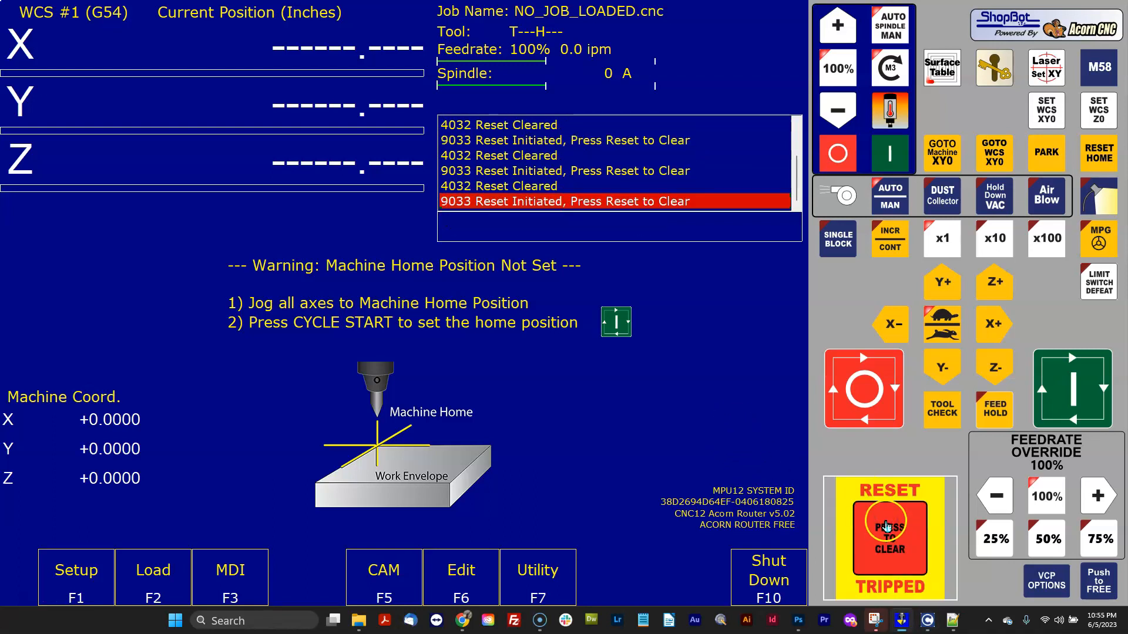
pyautogui.click(891, 520)
pyautogui.click(903, 528)
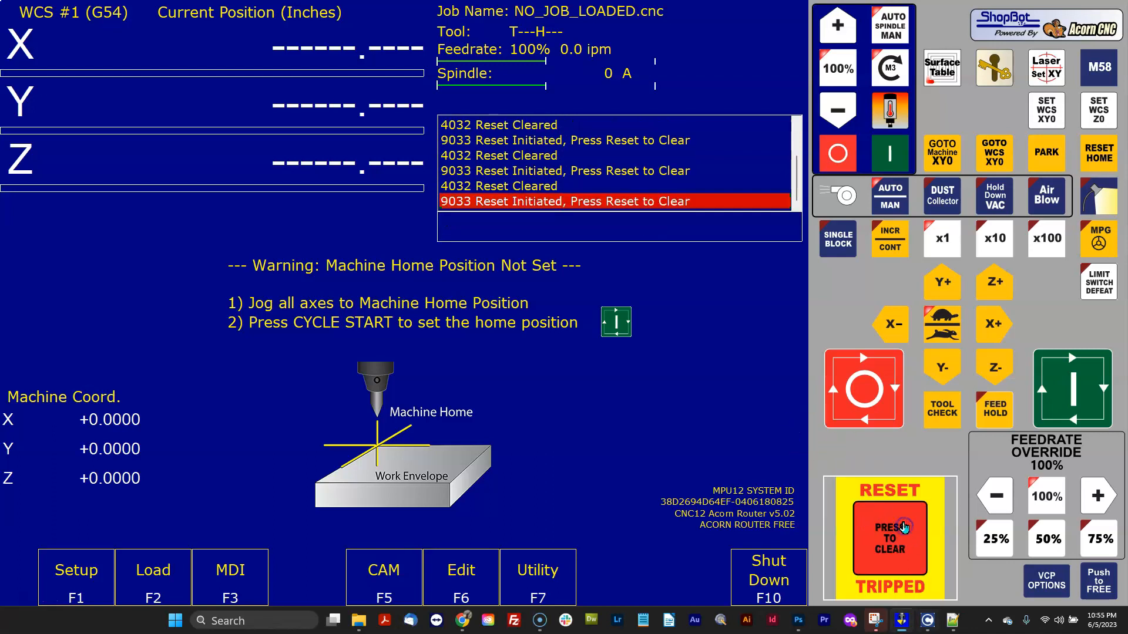
pyautogui.click(903, 528)
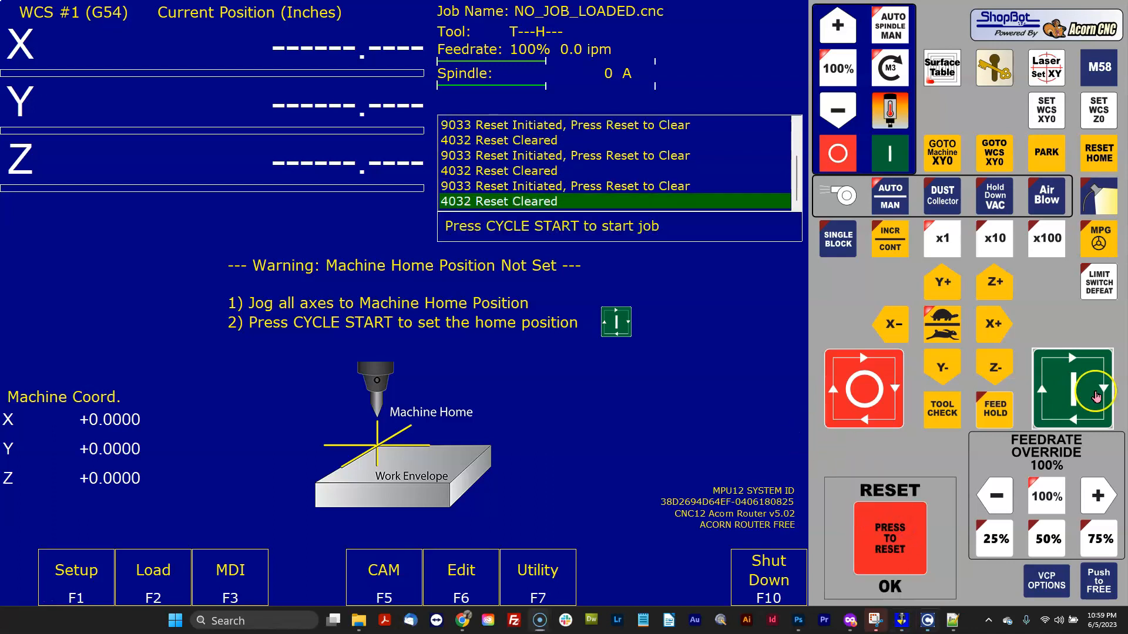
# Set the machine home position with Cycle Start and clear the reset.
pyautogui.click(1099, 395)
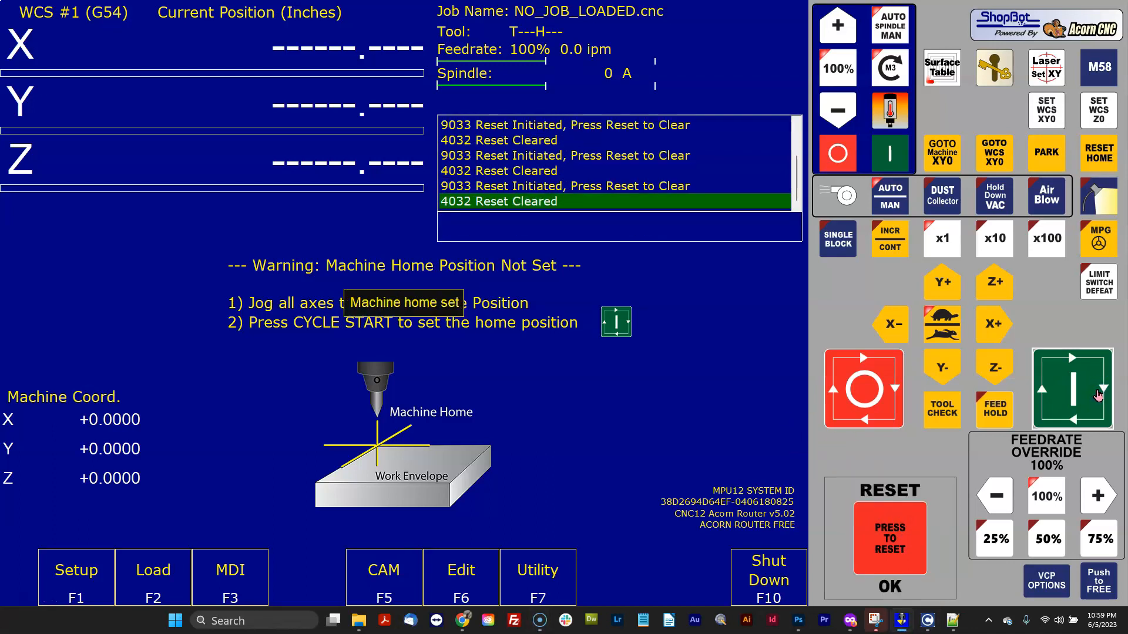
pyautogui.click(880, 537)
pyautogui.click(879, 536)
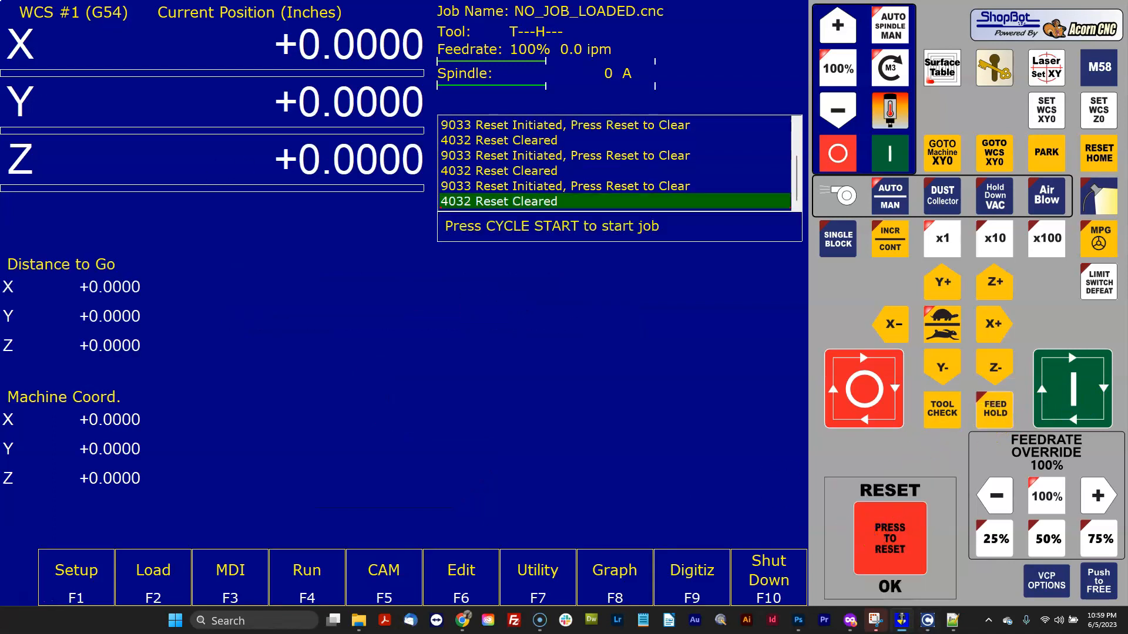
# Switch to the browser and browse the Centroid VCP 2.0 Users Manual PDF, including its troubleshooting pages.
pyautogui.moveTo(0, 156); pyautogui.dragTo(739, 87)
pyautogui.click(1048, 86)
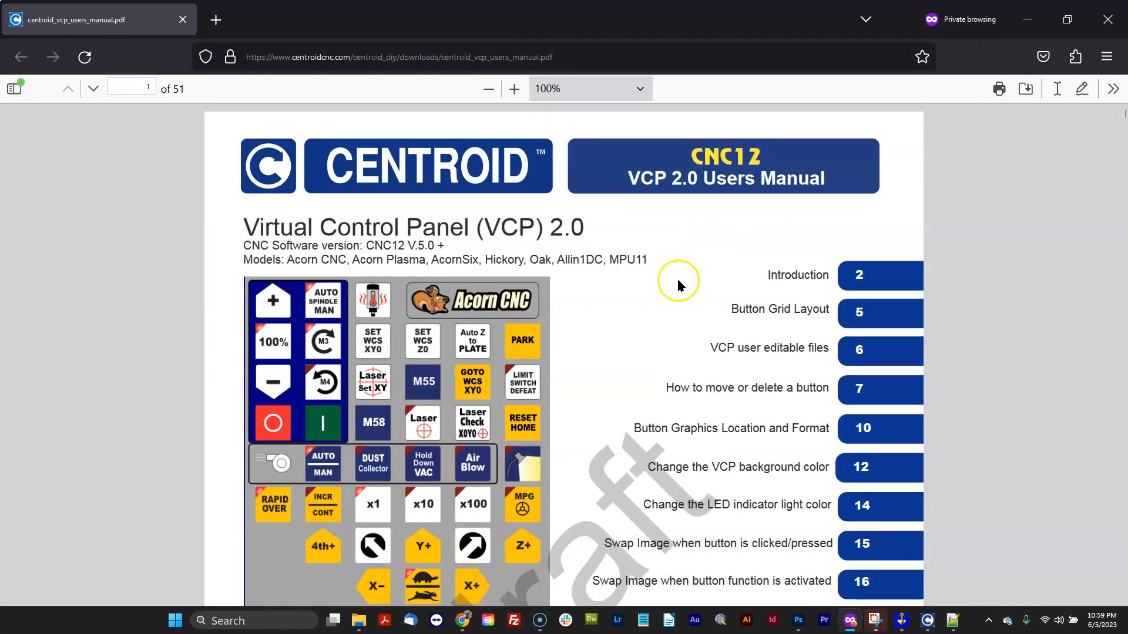
pyautogui.scroll(-3, 685, 276)
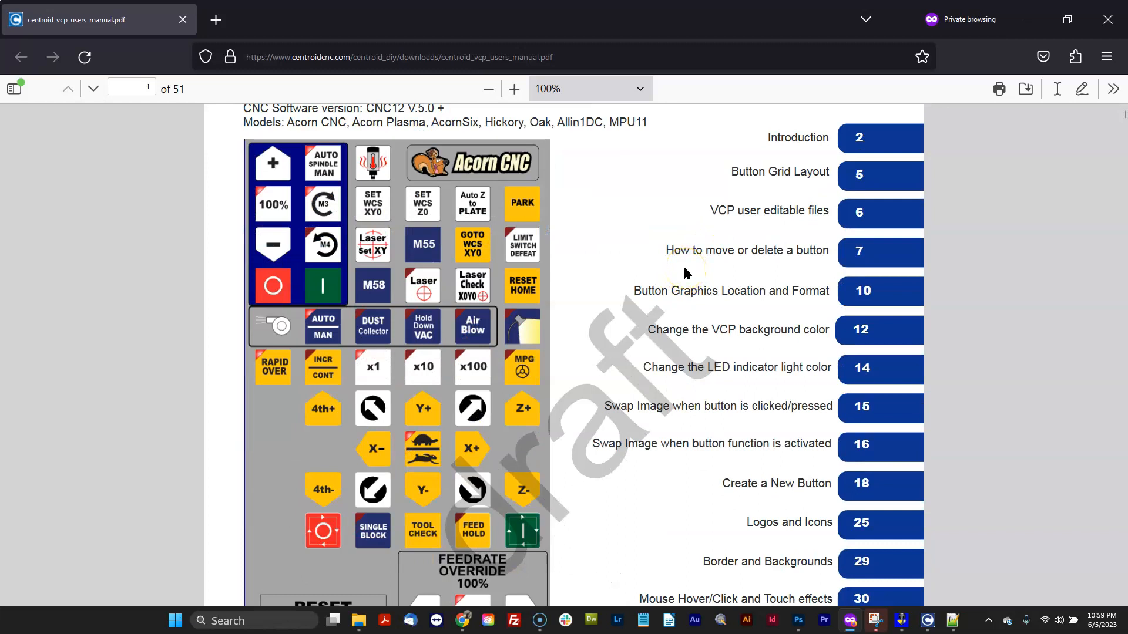
pyautogui.scroll(3, 686, 272)
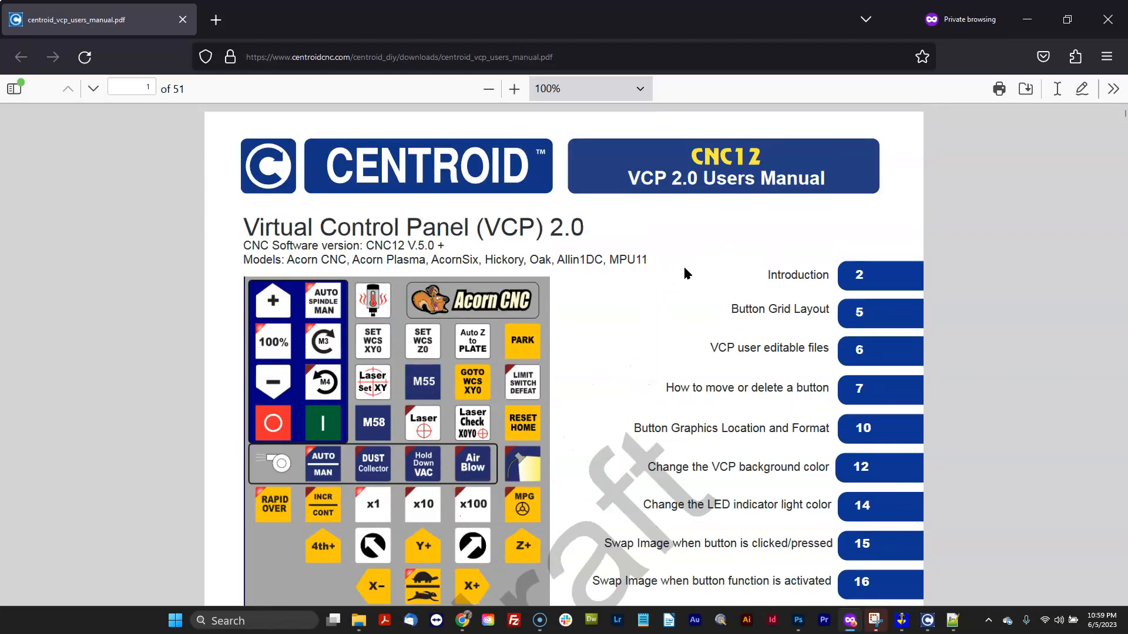
pyautogui.moveTo(419, 250); pyautogui.dragTo(661, 267)
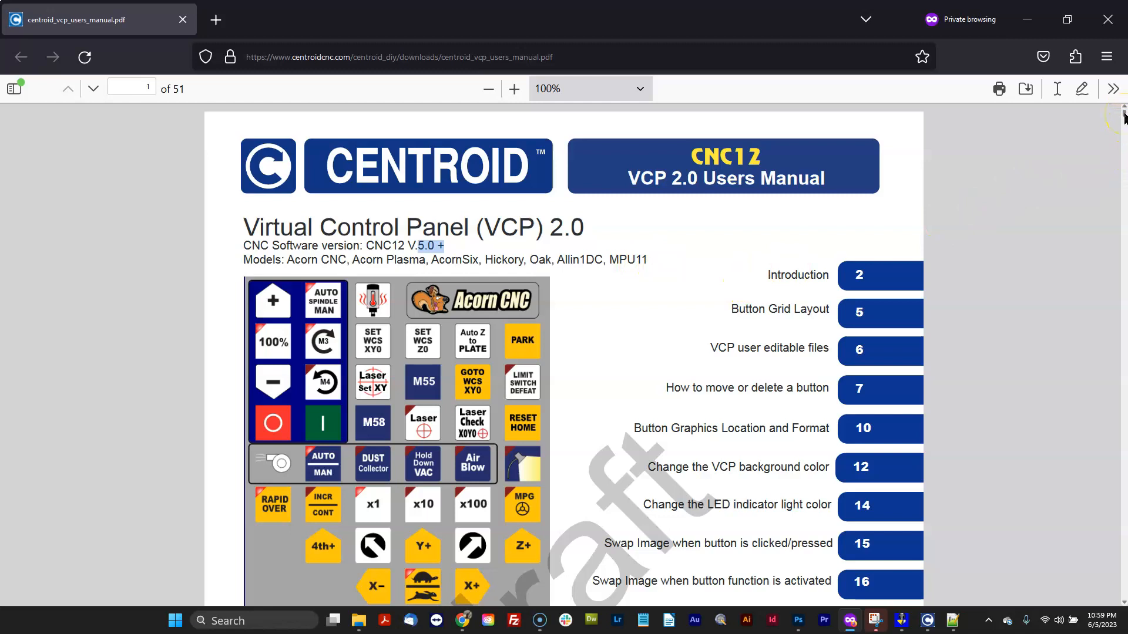
pyautogui.moveTo(1123, 116); pyautogui.dragTo(1124, 553)
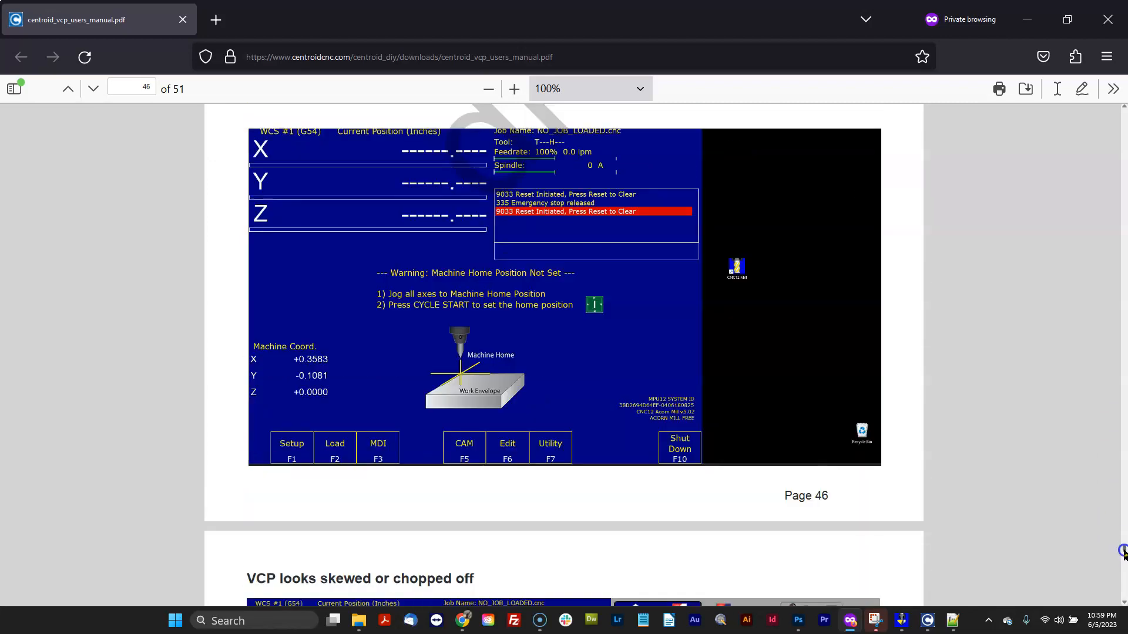
pyautogui.moveTo(1124, 553); pyautogui.dragTo(1124, 554)
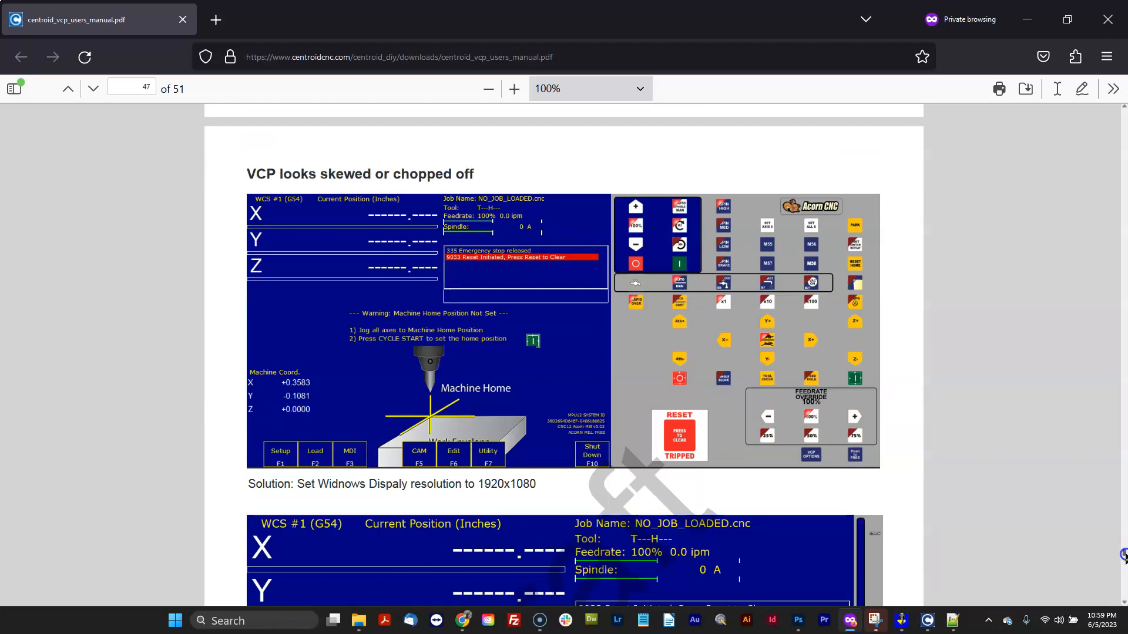
pyautogui.moveTo(1123, 555); pyautogui.dragTo(1123, 552)
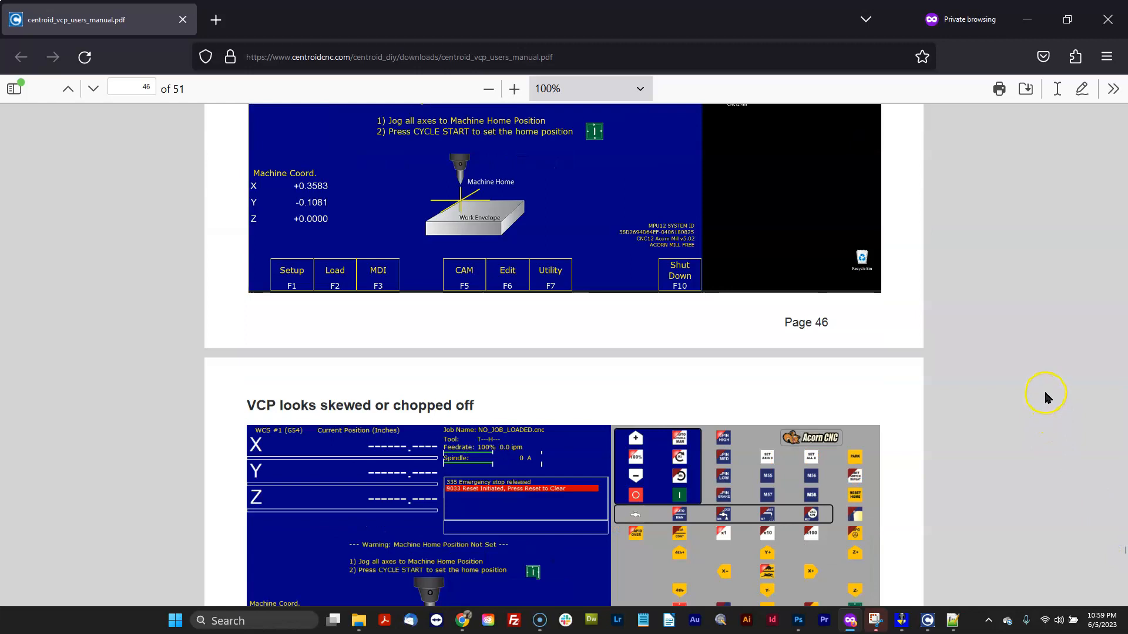